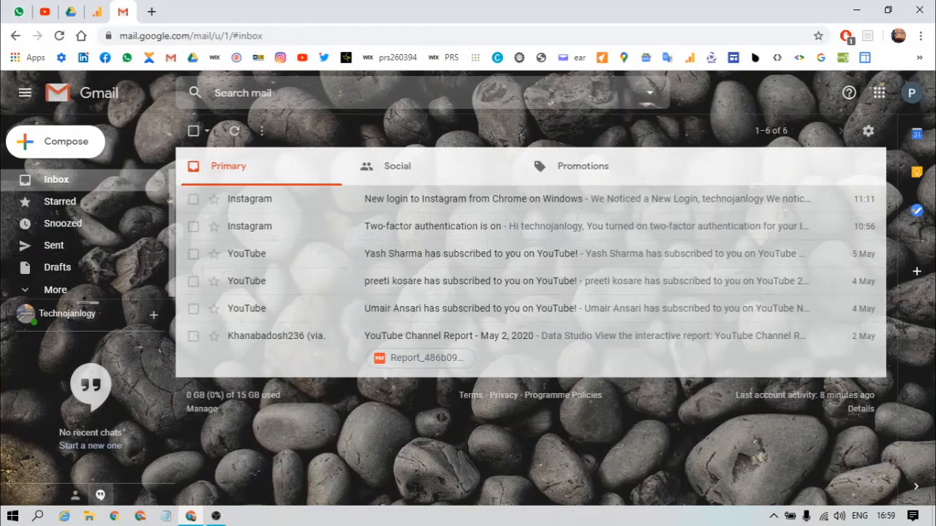
# Expand the sidebar's full label list down to Create new label and adjust the height of the chat section below it
pyautogui.moveTo(86, 300); pyautogui.dragTo(85, 398)
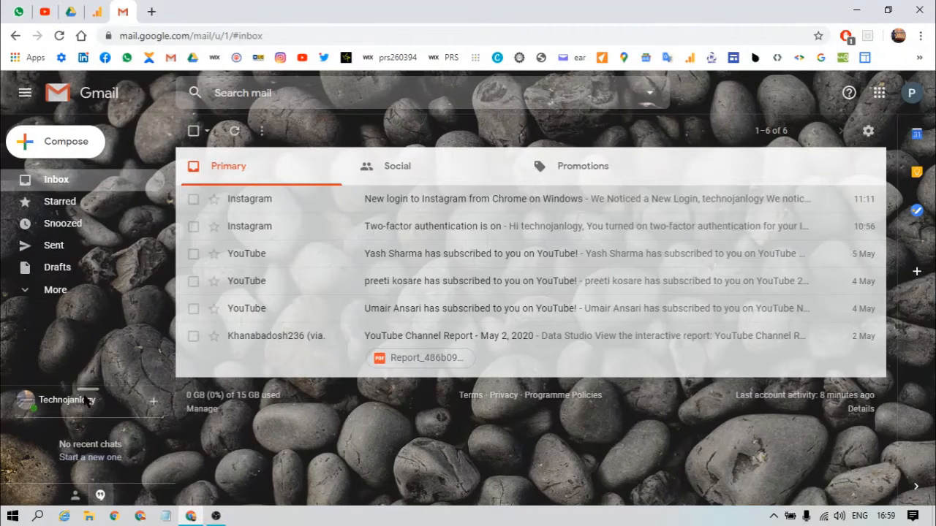
pyautogui.click(62, 290)
pyautogui.scroll(-3, 66, 292)
pyautogui.scroll(1, 66, 293)
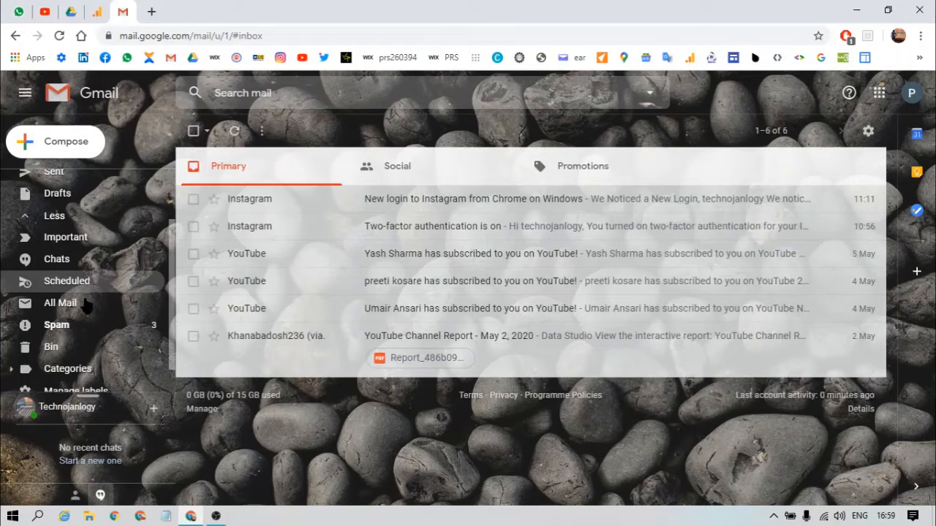
pyautogui.scroll(-2, 94, 321)
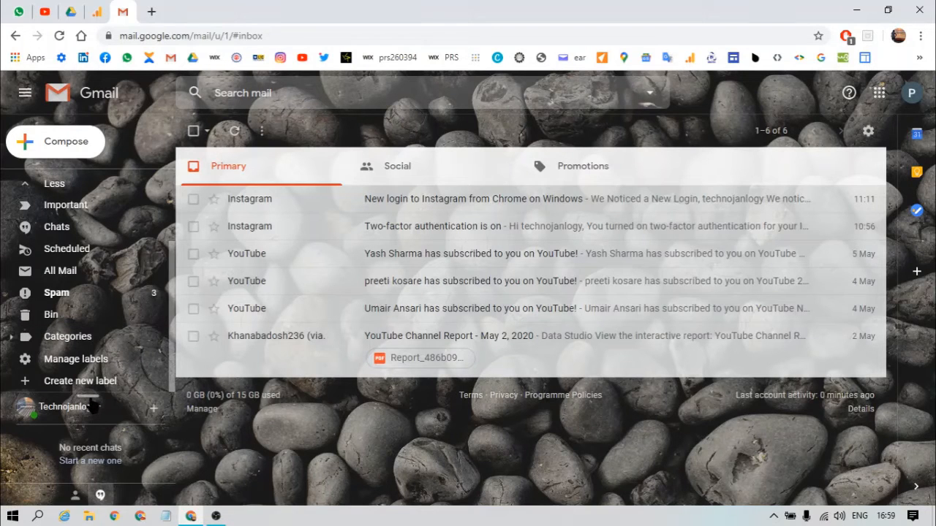
pyautogui.moveTo(88, 396); pyautogui.dragTo(90, 323)
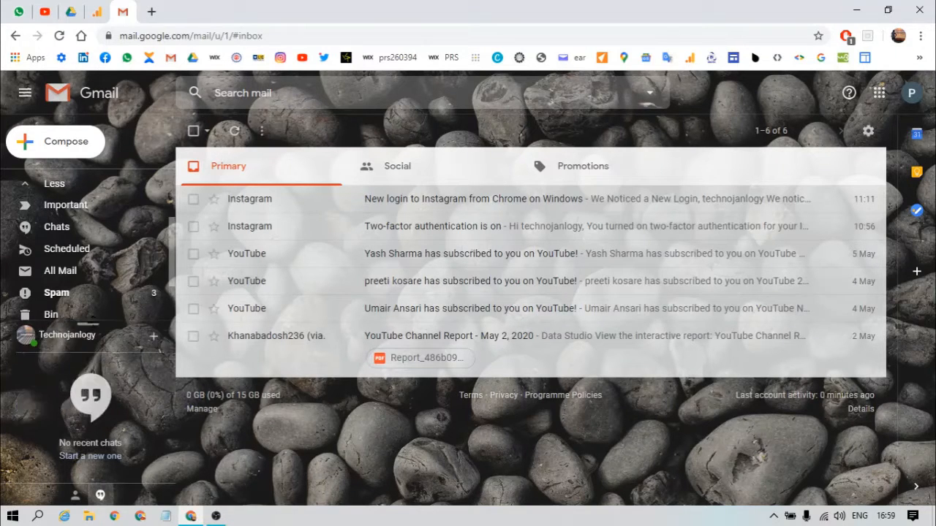
pyautogui.click(153, 337)
pyautogui.click(154, 339)
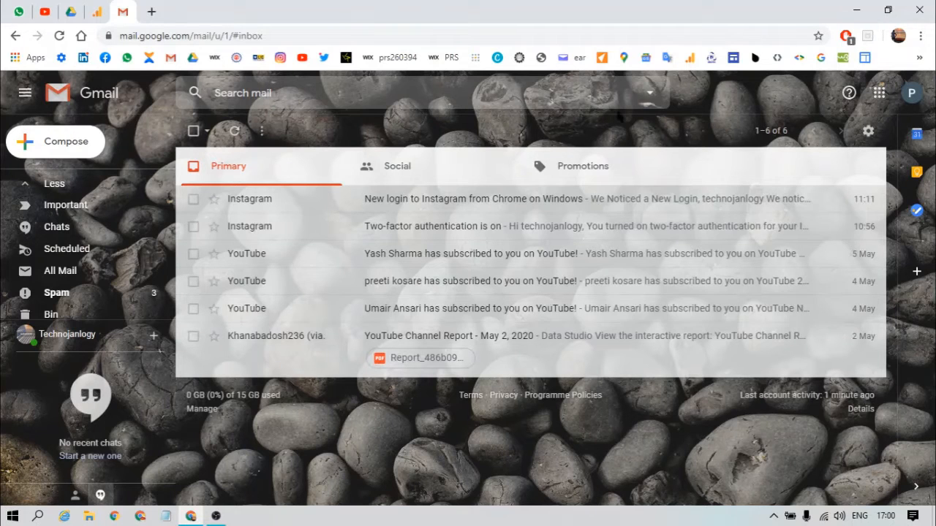
# Preview the Comfortable and Compact display densities for the inbox and keep the Default view
pyautogui.click(867, 134)
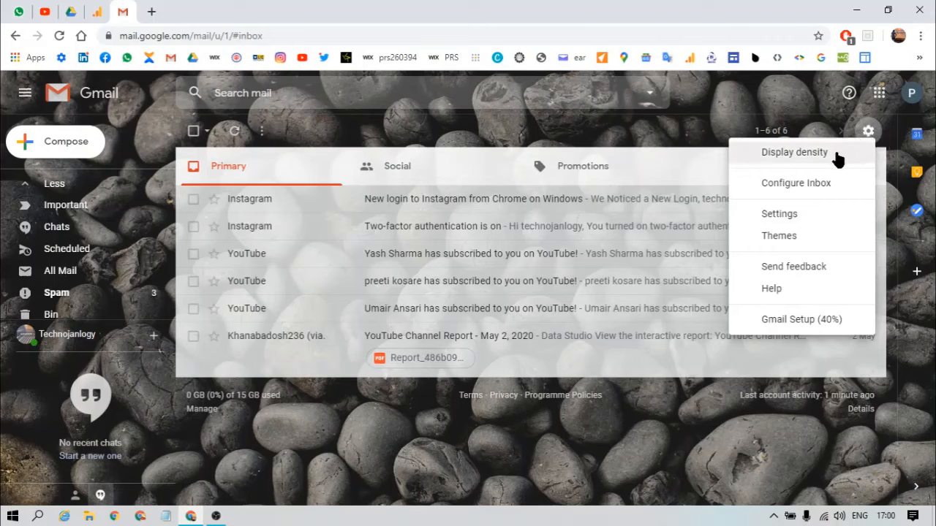
pyautogui.click(838, 155)
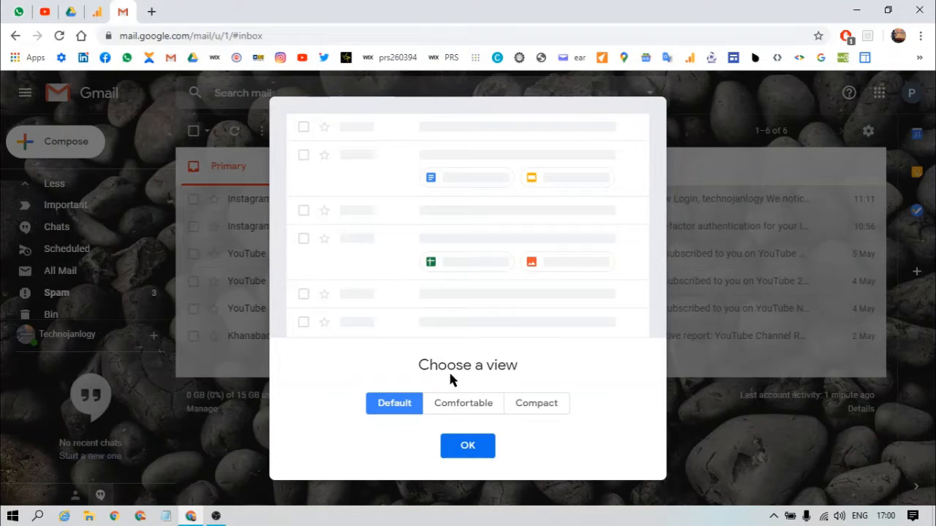
pyautogui.click(455, 401)
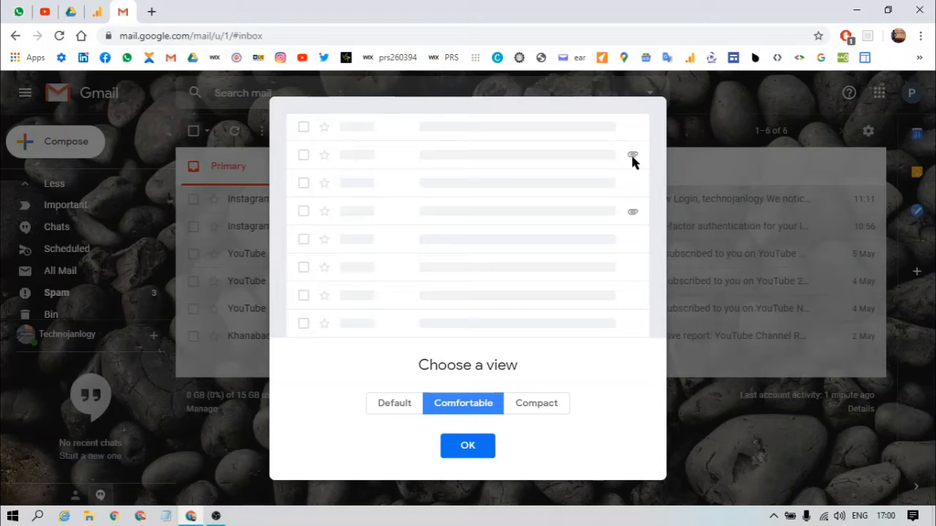
pyautogui.click(539, 406)
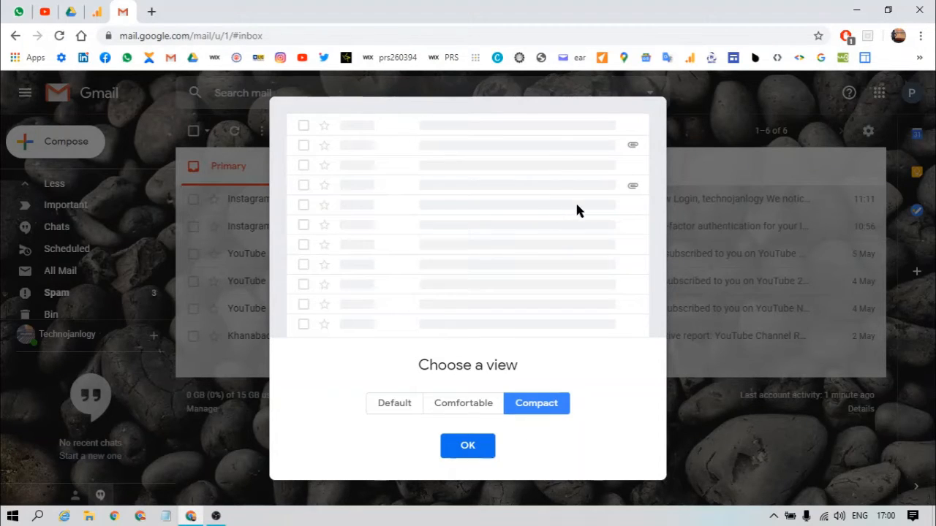
pyautogui.click(393, 405)
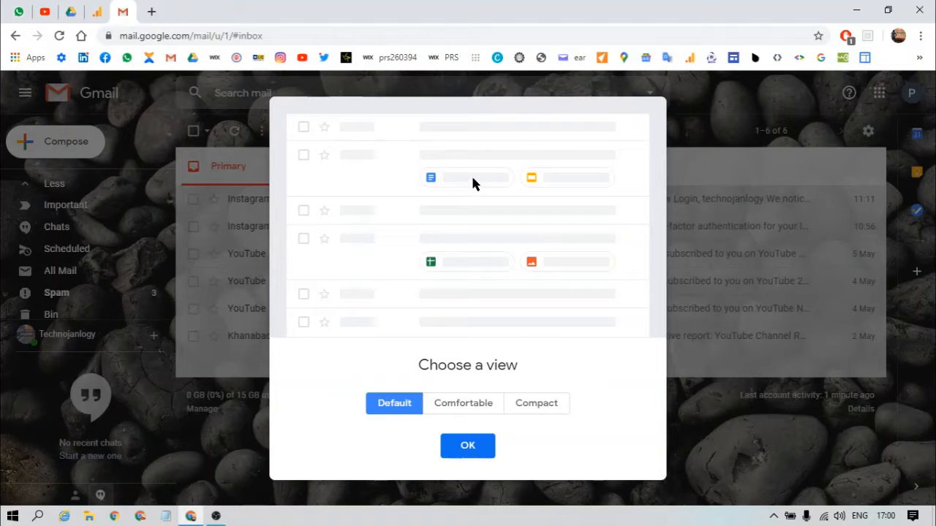
pyautogui.click(468, 447)
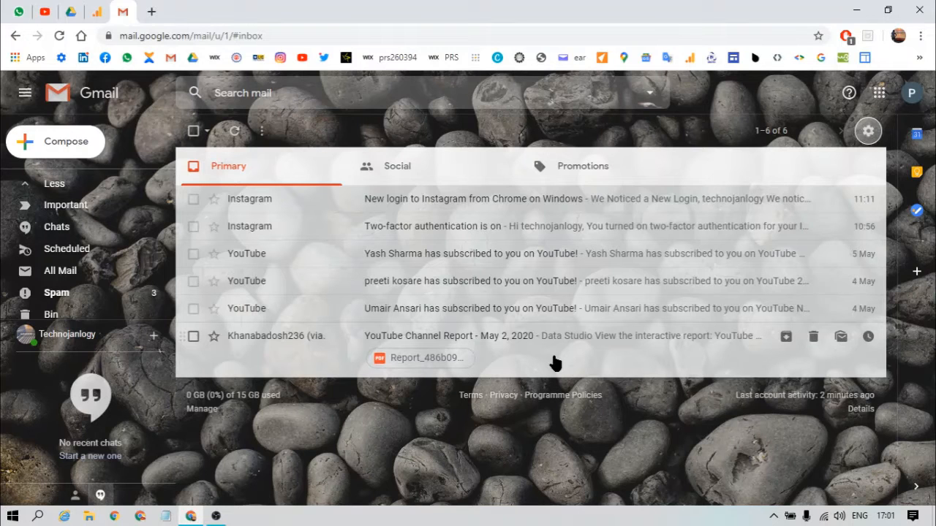
# Open the inbox tab configuration and review what the Social and Promotions categories cover, leaving both enabled
pyautogui.moveTo(554, 362); pyautogui.dragTo(368, 278)
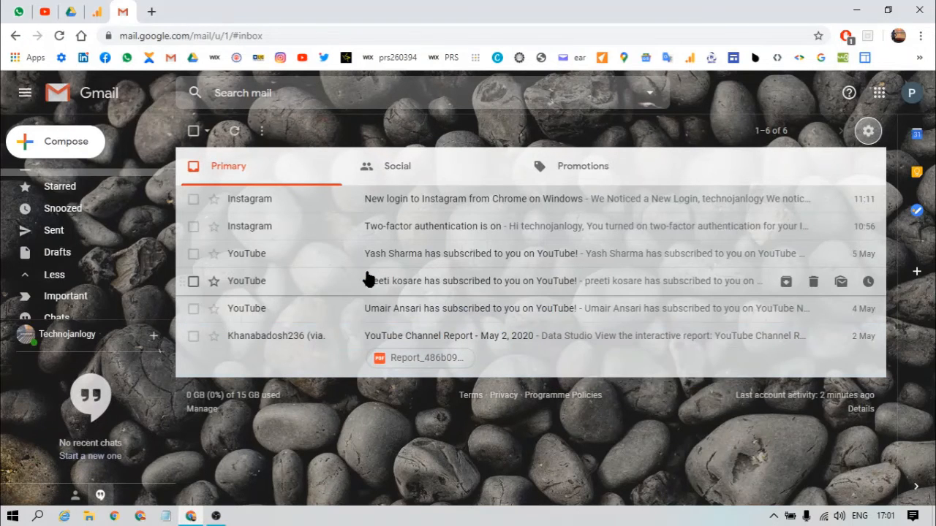
pyautogui.click(868, 131)
pyautogui.click(806, 192)
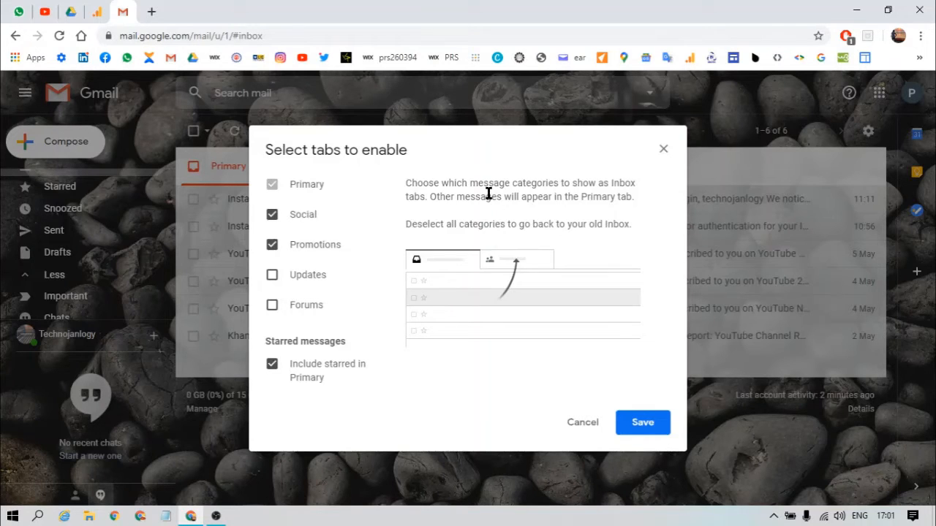
pyautogui.moveTo(344, 190)
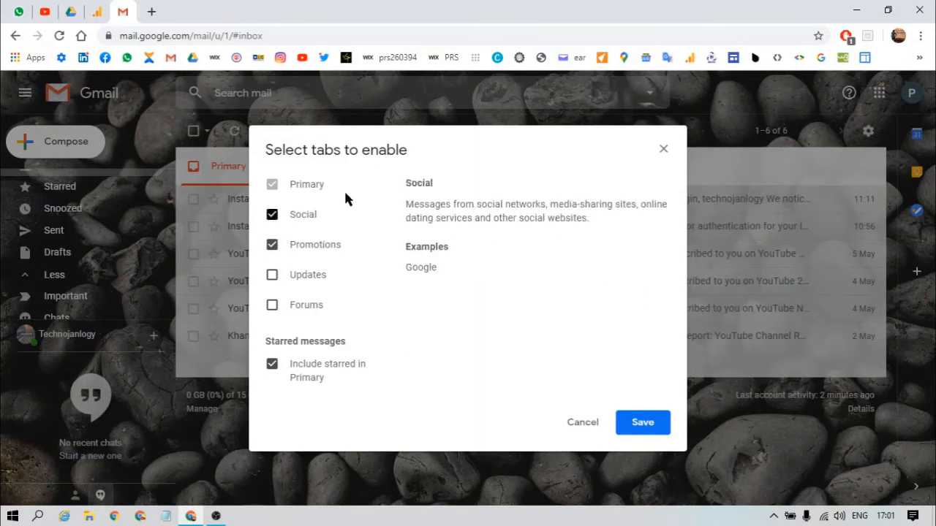
pyautogui.click(300, 220)
pyautogui.click(300, 221)
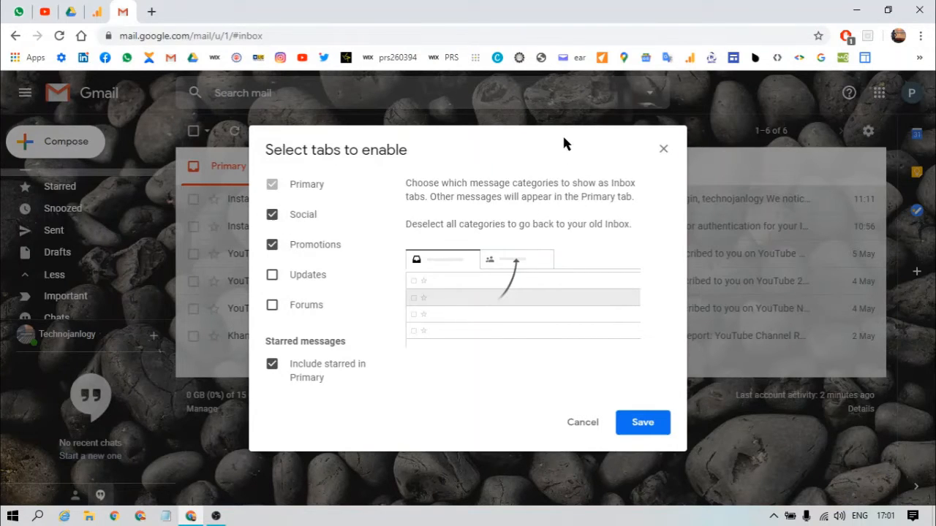
pyautogui.moveTo(562, 143); pyautogui.dragTo(577, 234)
pyautogui.click(549, 236)
pyautogui.moveTo(329, 243)
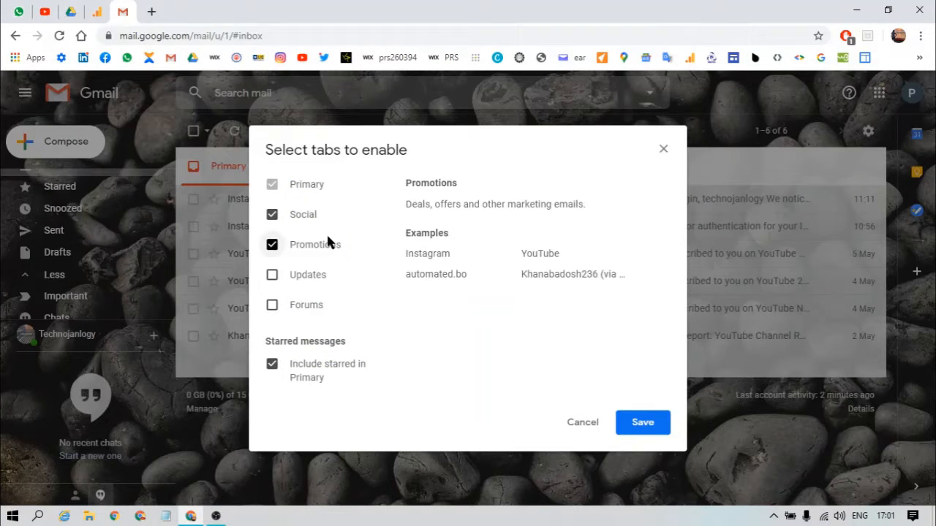
# Enable the Updates and Forums categories as additional inbox tabs and save the configuration
pyautogui.click(296, 276)
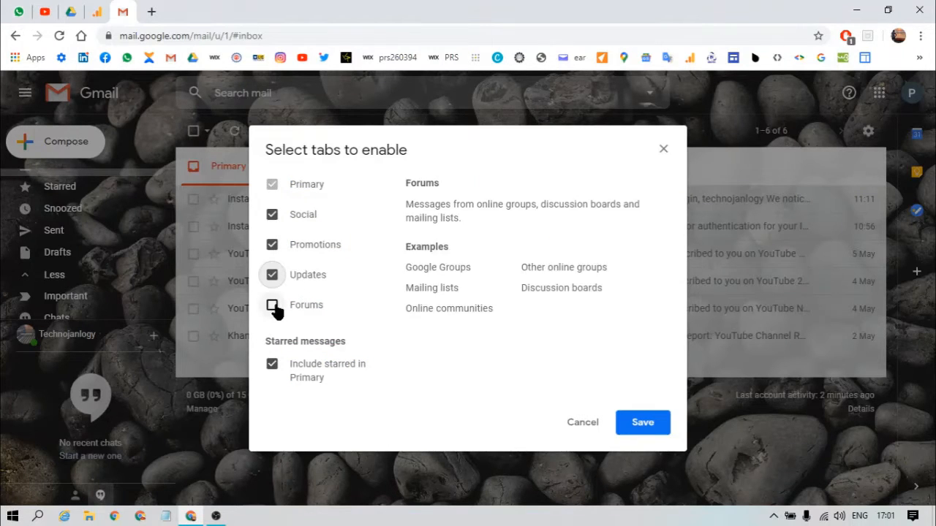
pyautogui.click(275, 307)
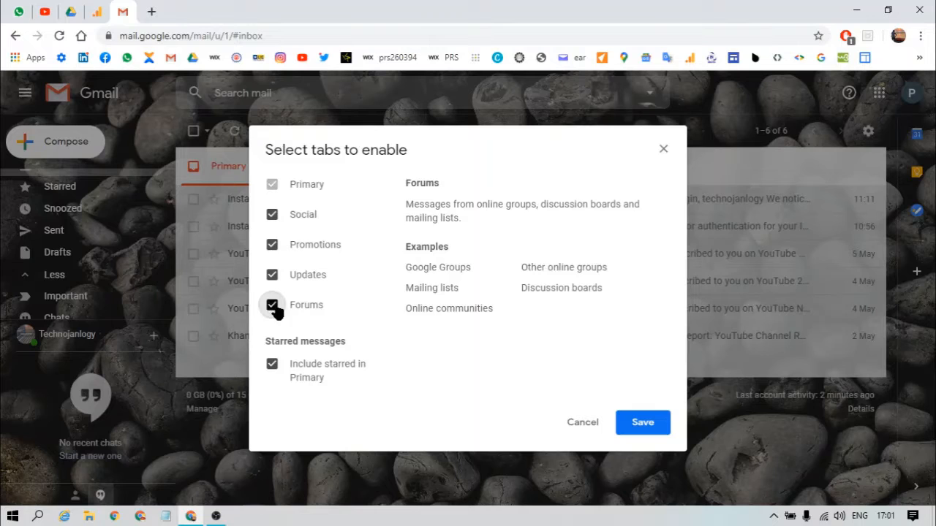
pyautogui.click(333, 215)
pyautogui.click(332, 215)
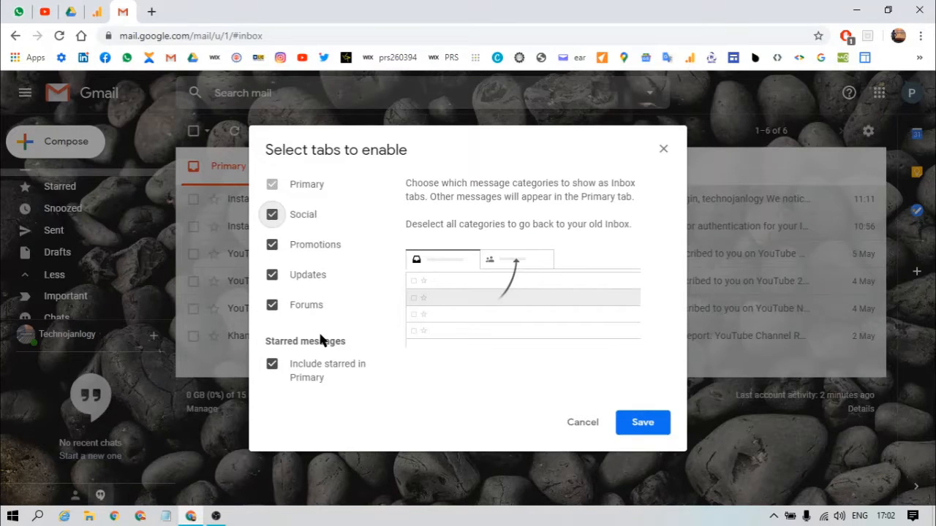
pyautogui.click(637, 431)
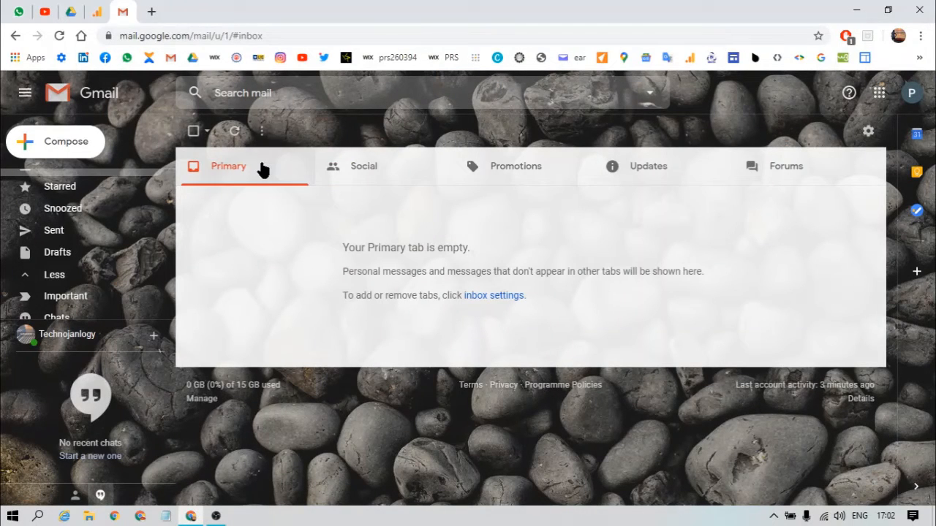
# Look through the messages in the Social, Promotions, Updates and Forums inbox categories and return to Primary
pyautogui.click(383, 174)
pyautogui.click(517, 168)
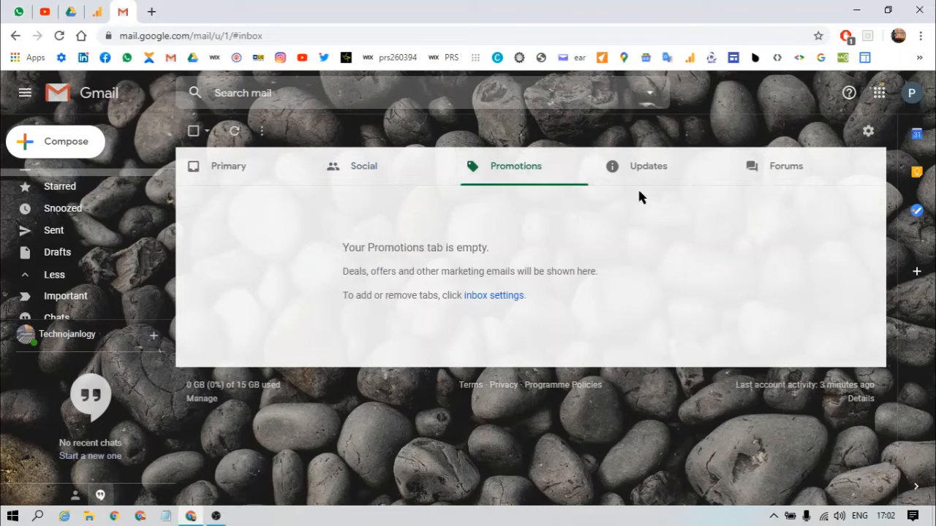
pyautogui.click(656, 173)
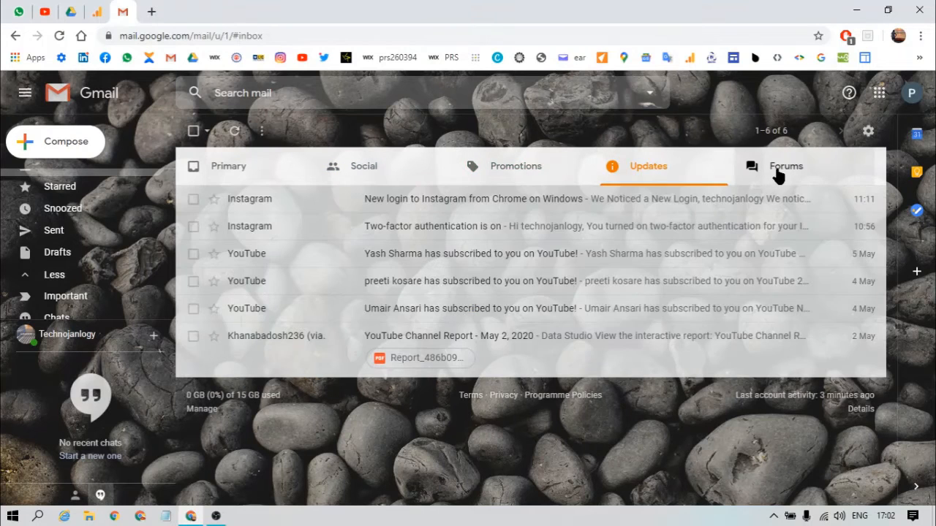
pyautogui.click(777, 174)
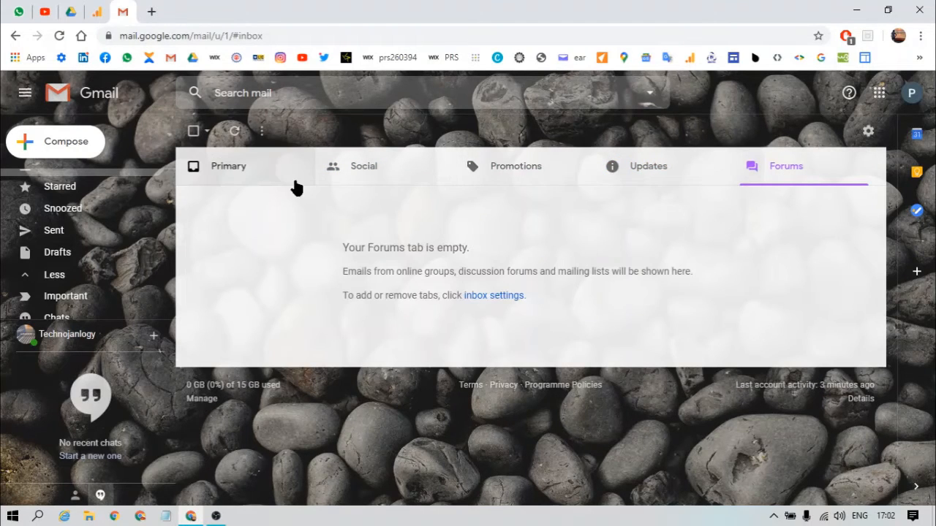
pyautogui.click(251, 183)
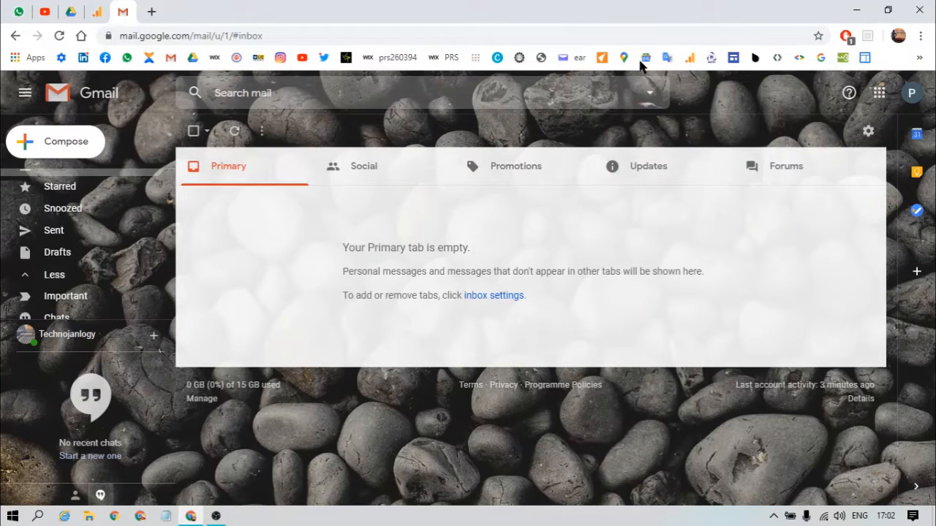
pyautogui.click(665, 171)
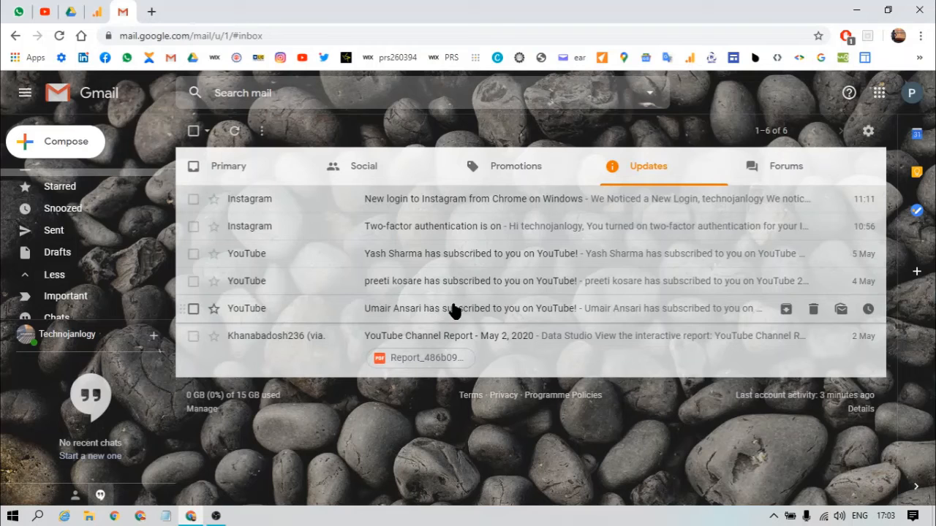
pyautogui.click(241, 166)
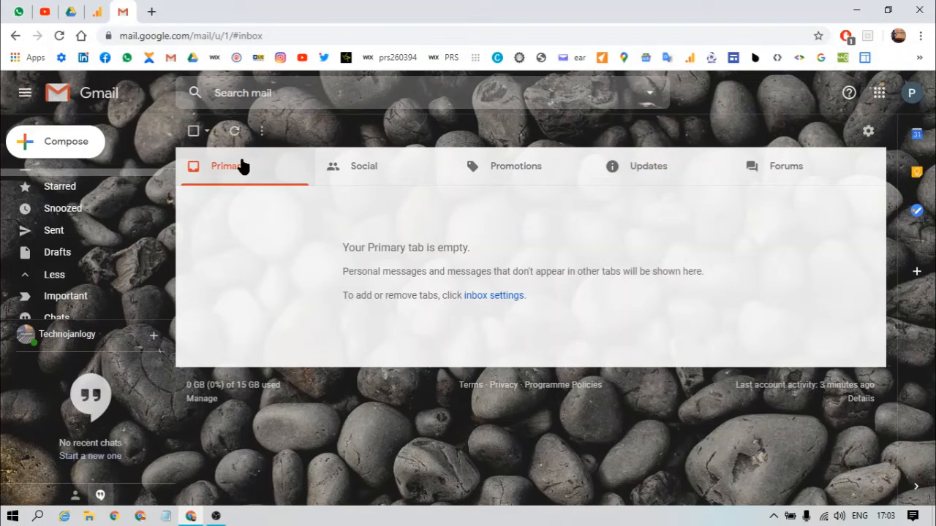
pyautogui.click(747, 179)
pyautogui.click(366, 176)
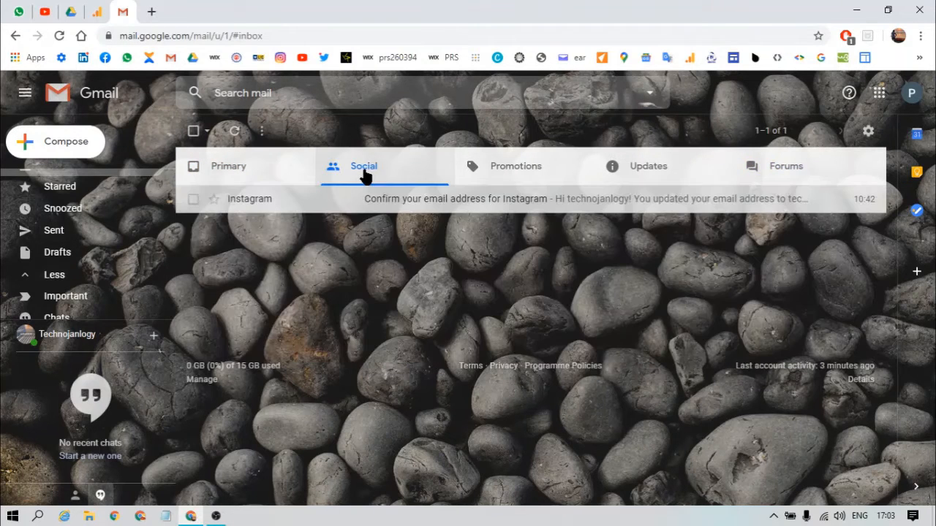
pyautogui.click(271, 178)
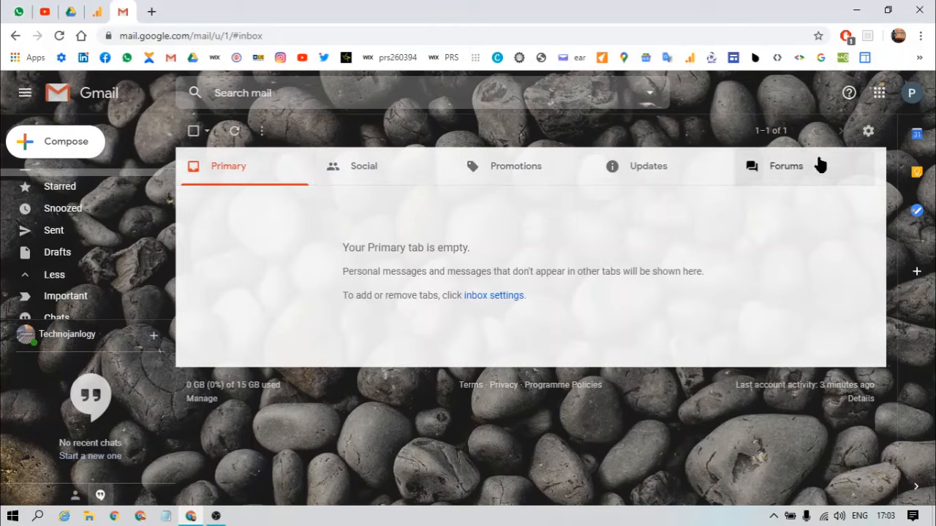
# Browse the theme gallery and choose the river canyon photo as the mailbox theme
pyautogui.click(862, 135)
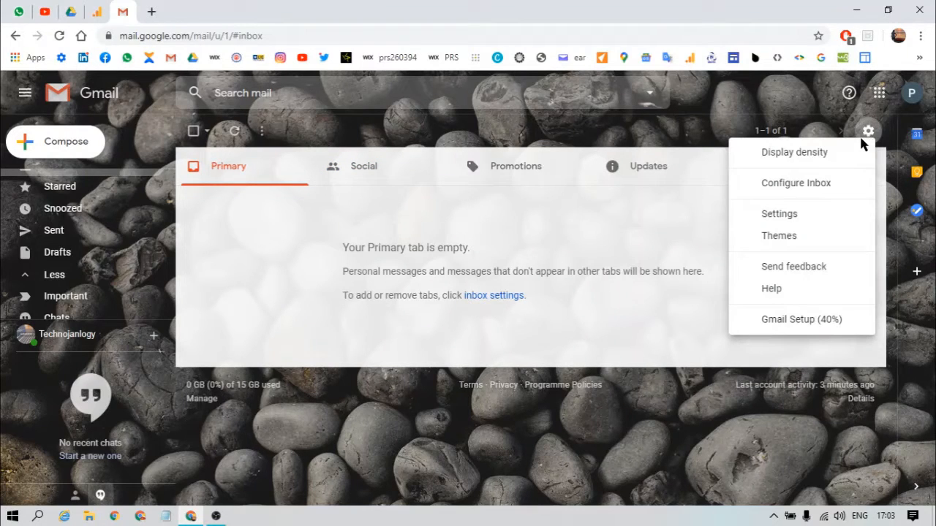
pyautogui.click(777, 236)
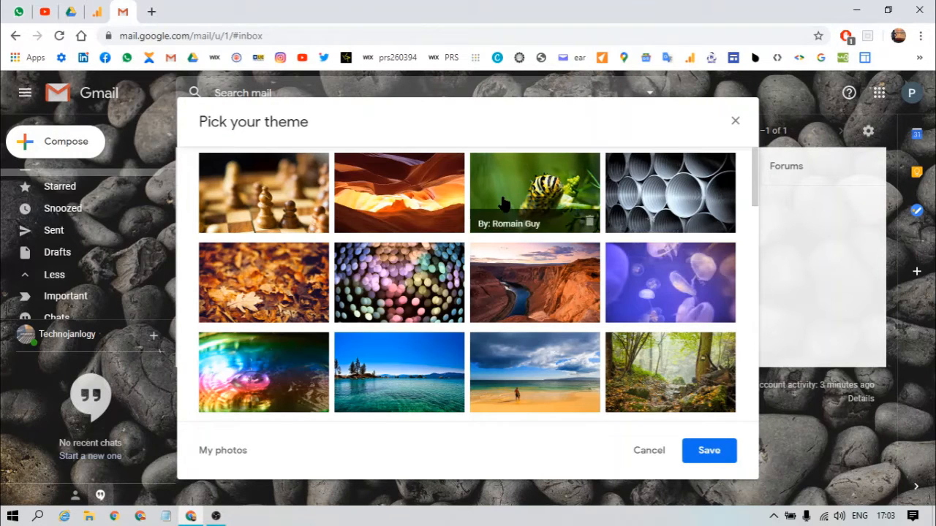
pyautogui.scroll(-5, 399, 292)
pyautogui.scroll(5, 402, 281)
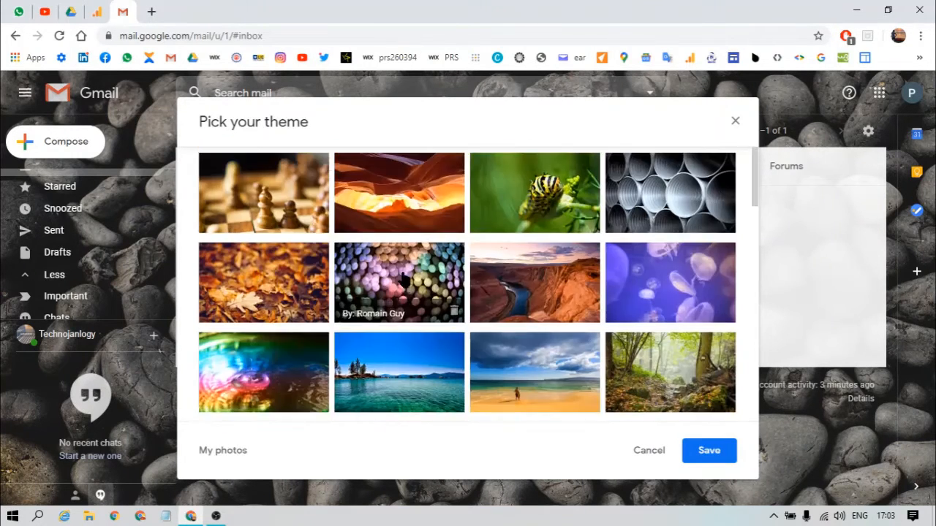
pyautogui.click(512, 319)
# Open the additional theme images and examine the My photos and Recently selected sources, ending on My photos
pyautogui.scroll(-3, 514, 323)
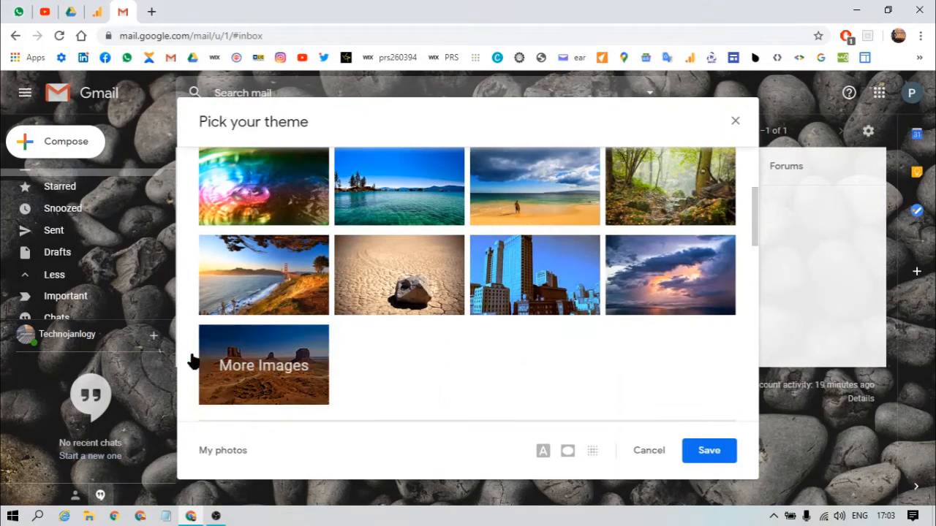
pyautogui.click(263, 365)
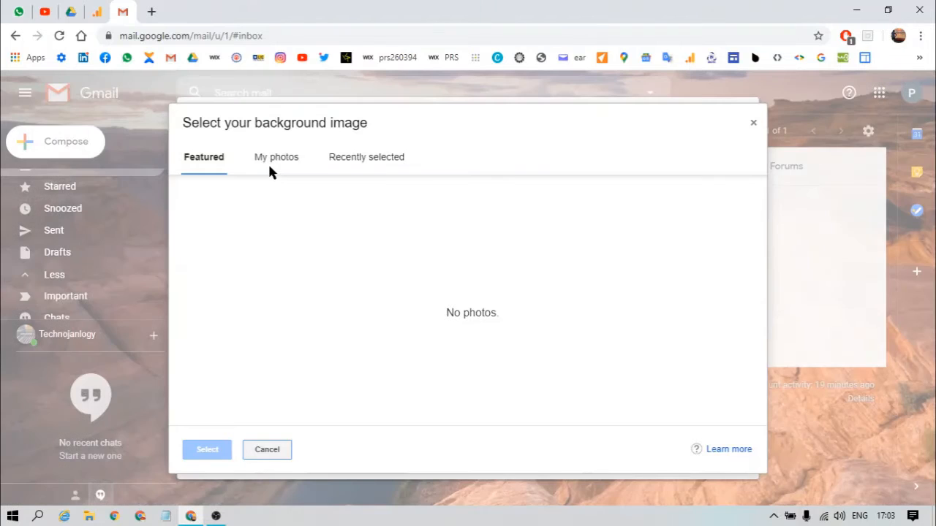
pyautogui.click(271, 162)
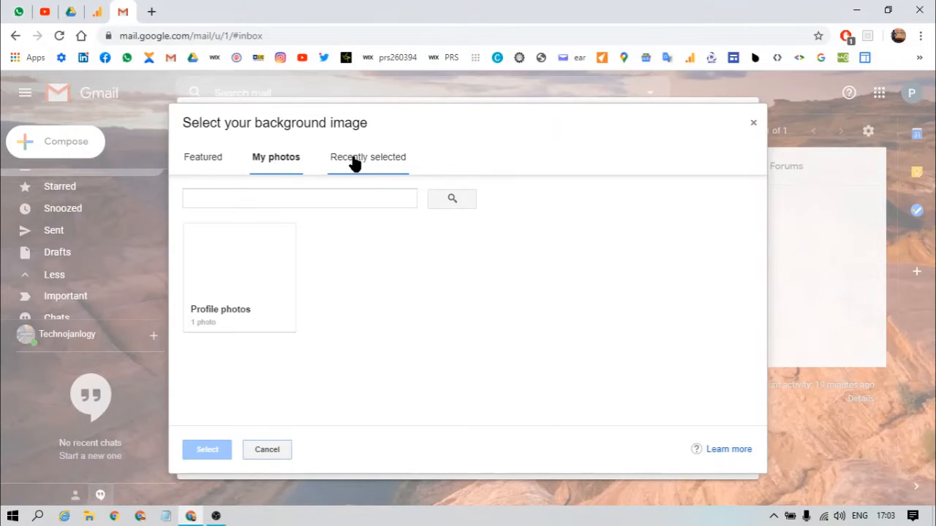
pyautogui.click(348, 160)
pyautogui.click(286, 162)
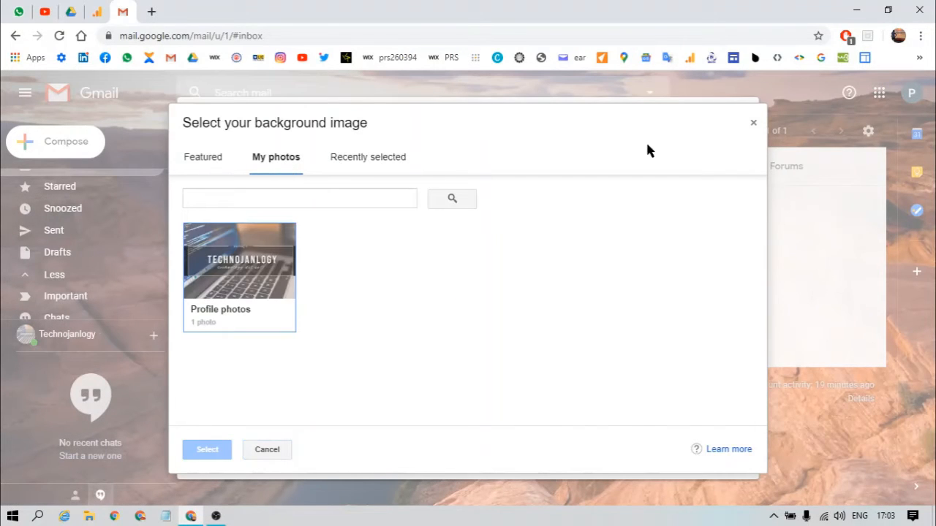
# Leave the personal photo picker, apply the question-mark theme at the end of the gallery, save it and reload the mailbox
pyautogui.click(753, 123)
pyautogui.scroll(-10, 534, 322)
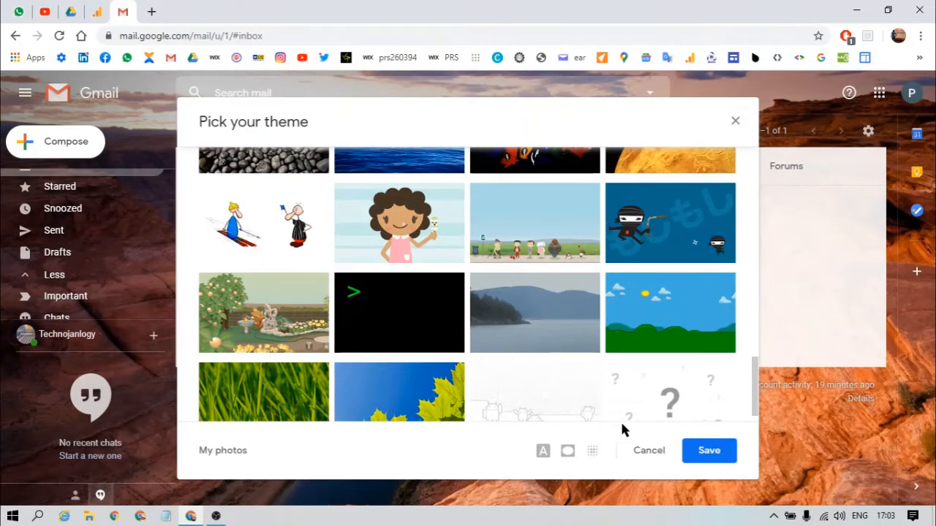
pyautogui.scroll(3, 621, 409)
pyautogui.scroll(-5, 620, 225)
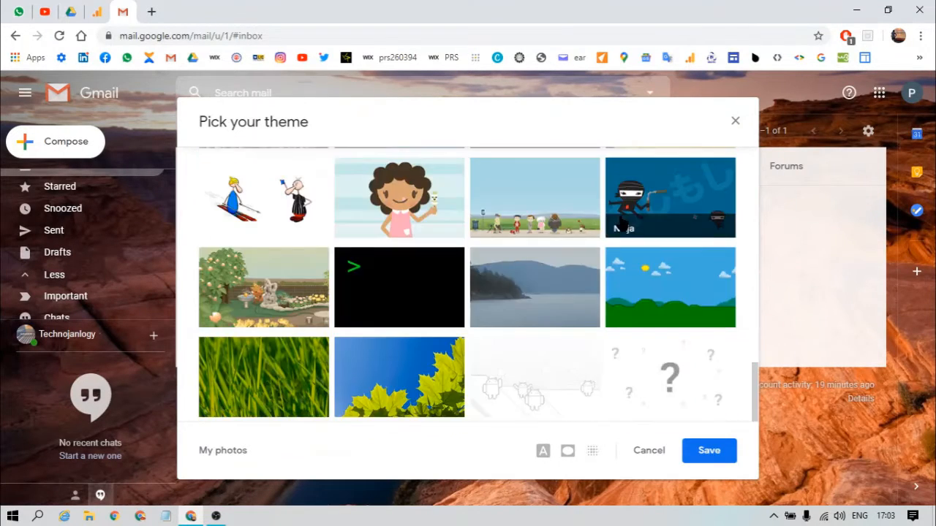
pyautogui.click(662, 380)
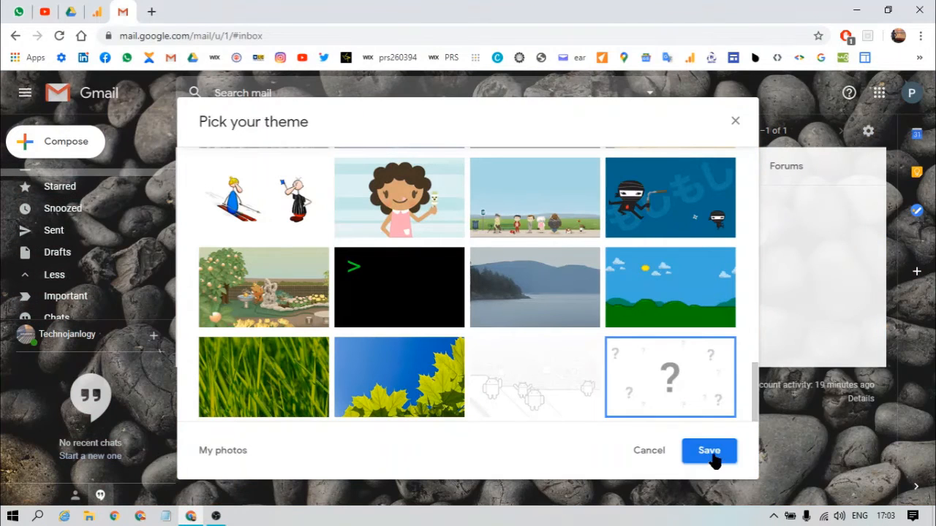
pyautogui.click(711, 453)
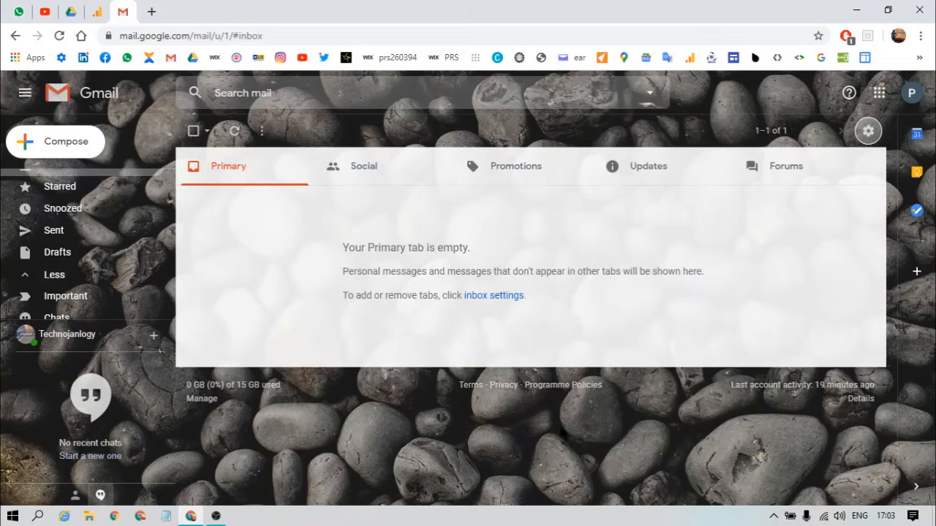
pyautogui.press('F5')
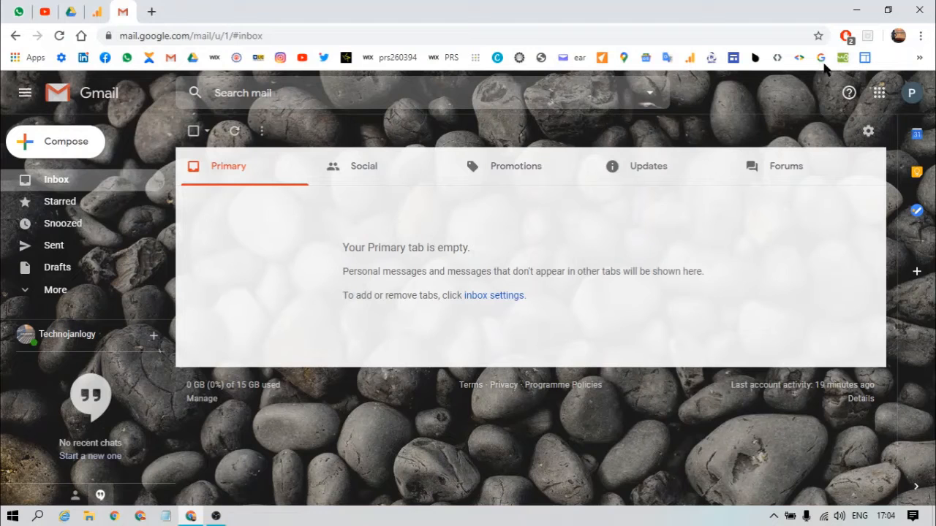
# Look through the Google apps list, open Blogger from it and close the Blogger page again
pyautogui.click(879, 93)
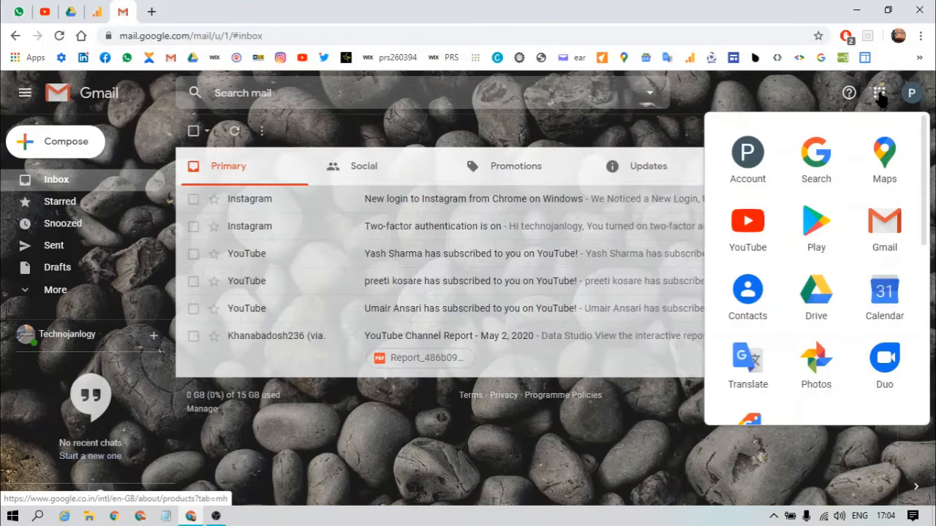
pyautogui.scroll(-5, 793, 275)
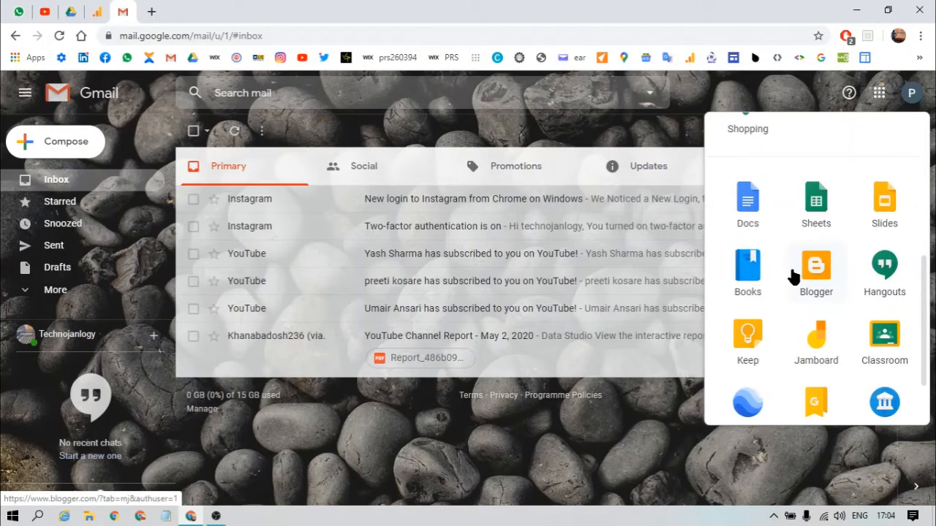
pyautogui.scroll(5, 792, 274)
pyautogui.scroll(-5, 789, 264)
pyautogui.click(791, 270)
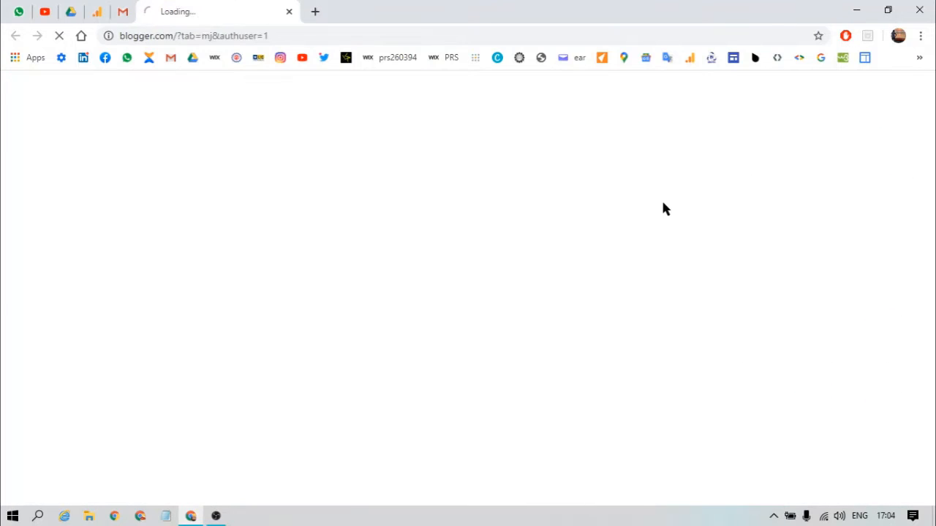
pyautogui.click(290, 14)
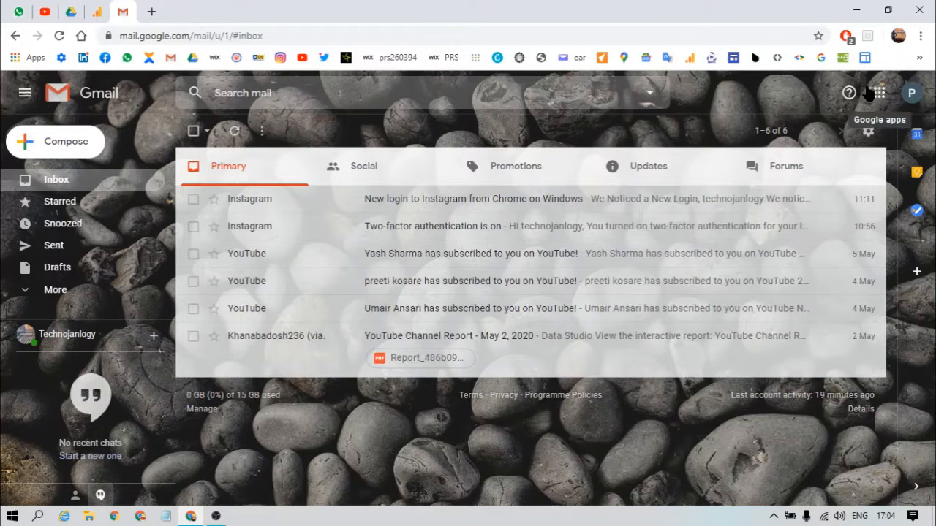
# Reopen the Google apps list, examine the available apps down to the end and close the list
pyautogui.click(877, 93)
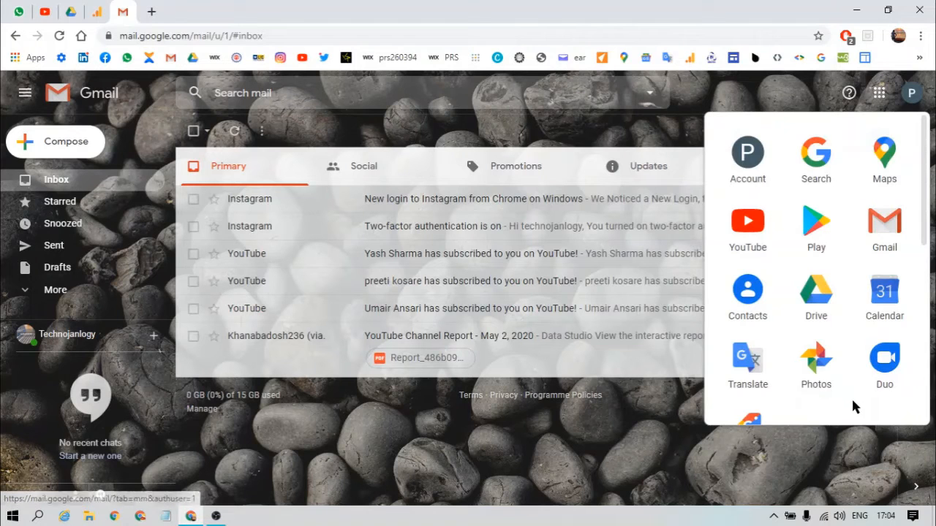
pyautogui.scroll(-5, 862, 319)
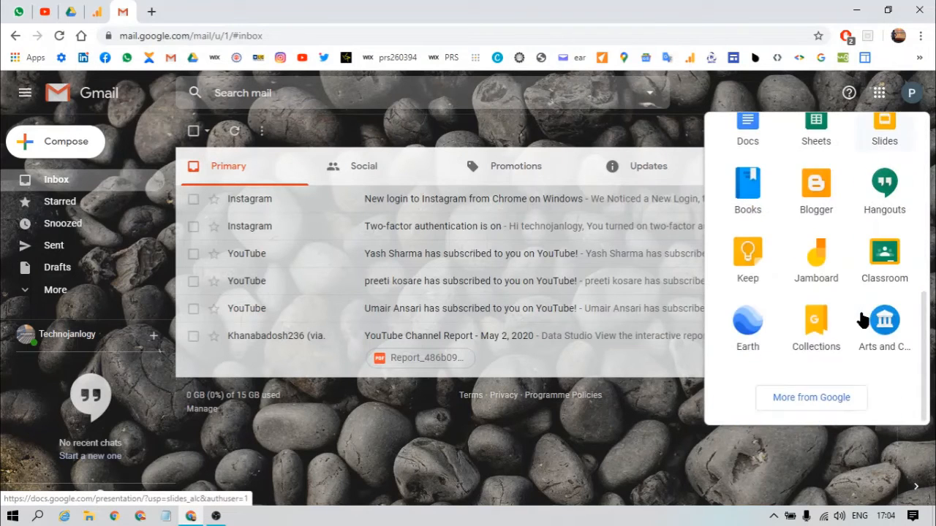
pyautogui.scroll(5, 861, 319)
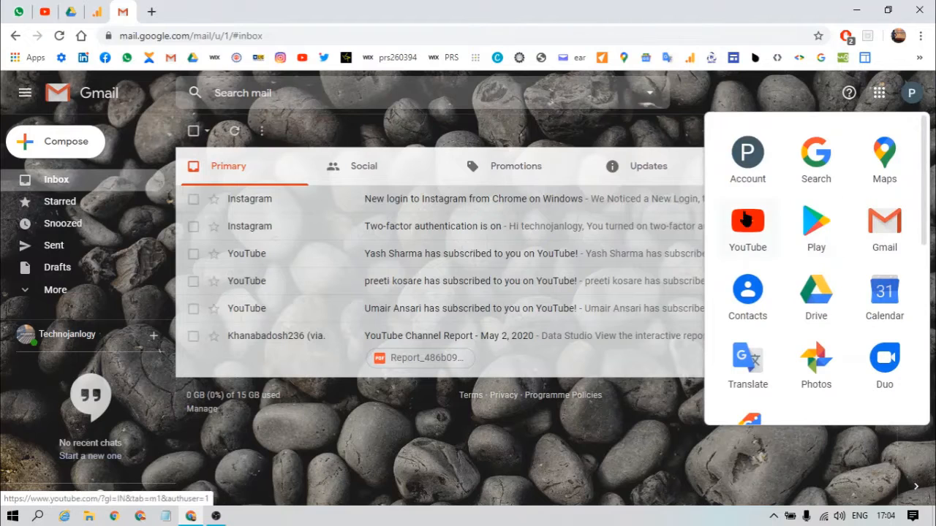
pyautogui.click(638, 142)
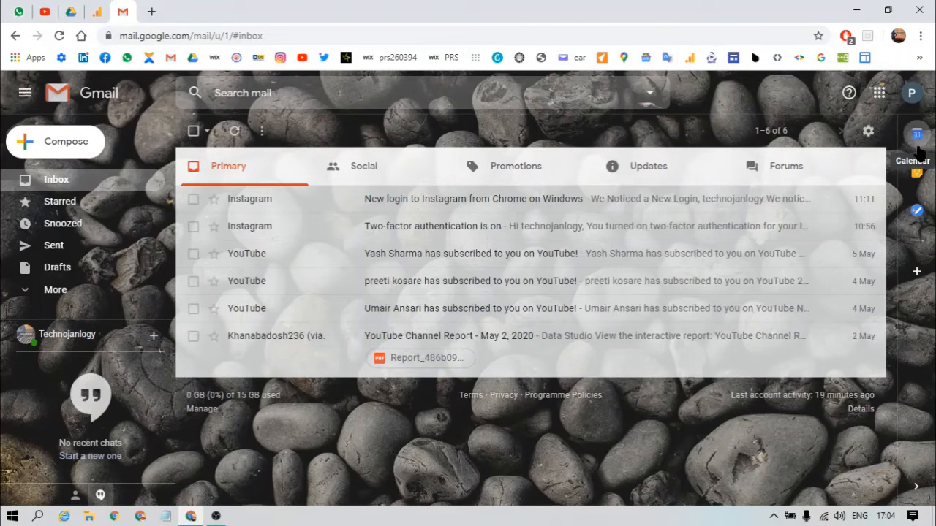
# Create a Keep note alongside the inbox with the title "Reminder" and an empty body
pyautogui.click(916, 174)
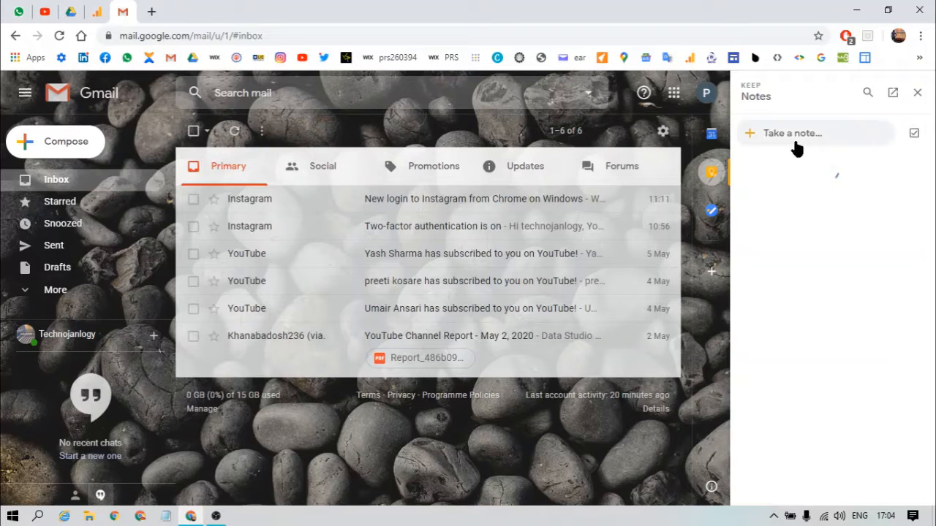
pyautogui.click(795, 147)
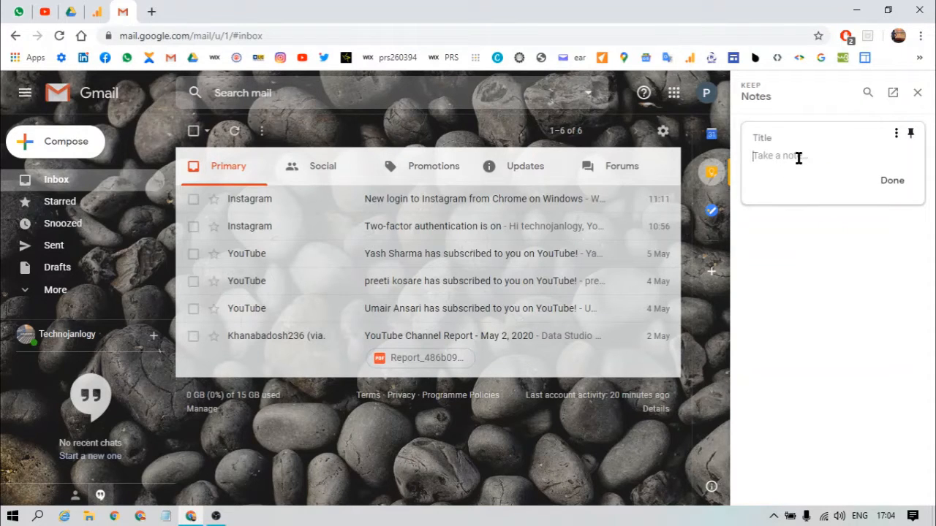
pyautogui.write('Reminder')
pyautogui.doubleClick(806, 152)
pyautogui.hotkey('ctrl', 'c')
pyautogui.press('BackSpace')
pyautogui.click(792, 135)
pyautogui.hotkey('ctrl', 'v')
pyautogui.click(891, 181)
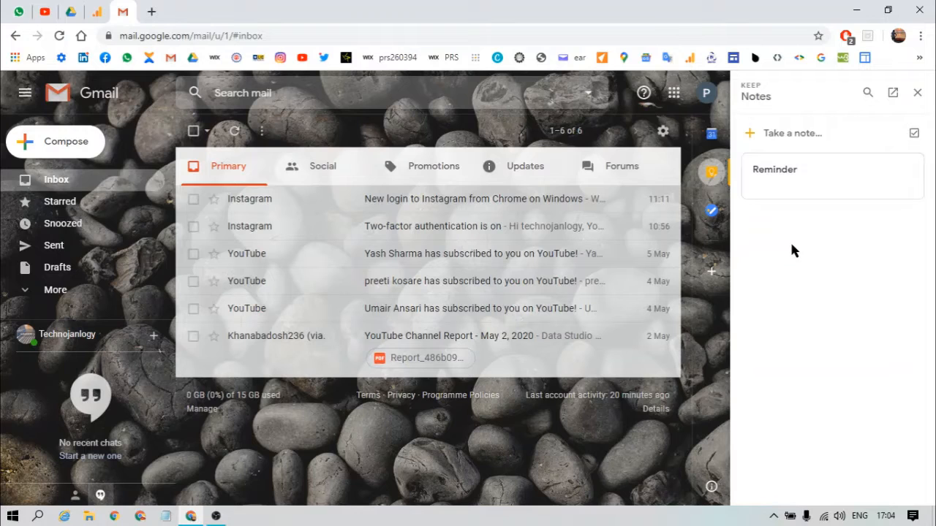
# Examine the available actions for the Reminder note, dismiss them and close Keep
pyautogui.moveTo(790, 186)
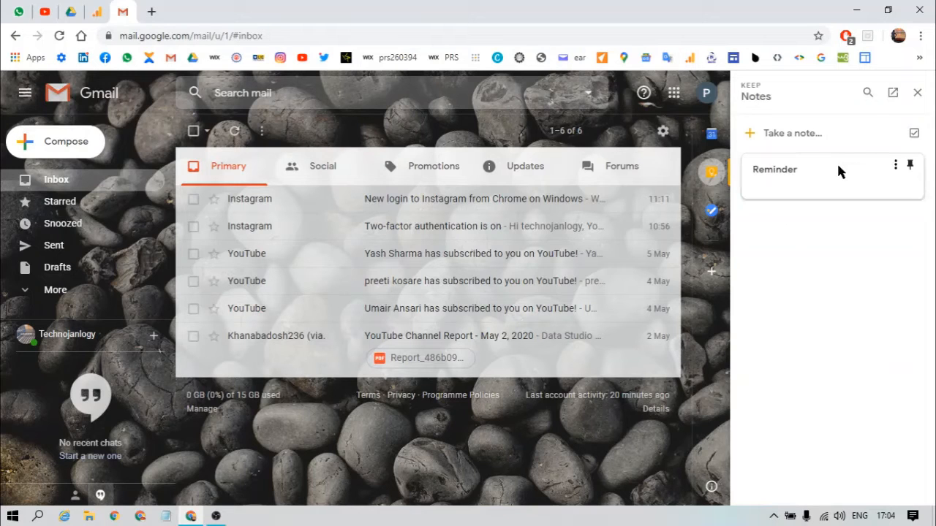
pyautogui.click(894, 166)
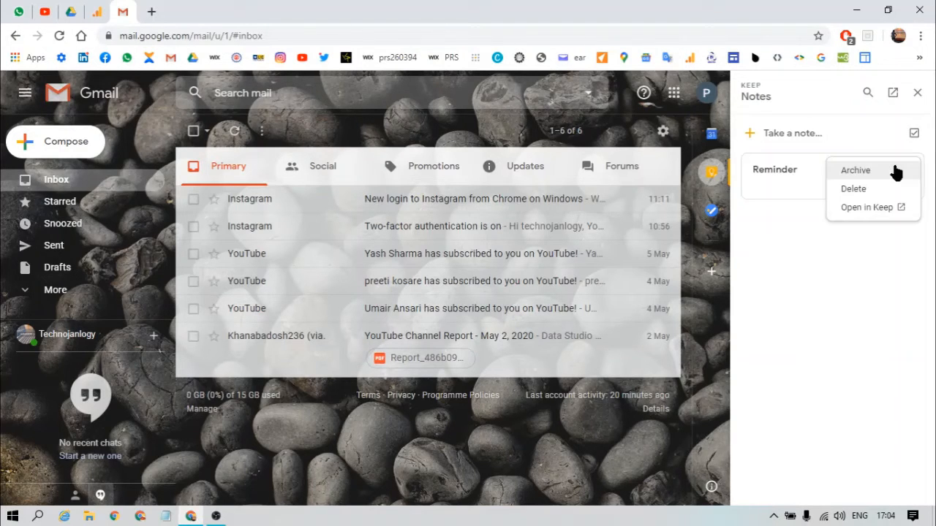
pyautogui.click(793, 320)
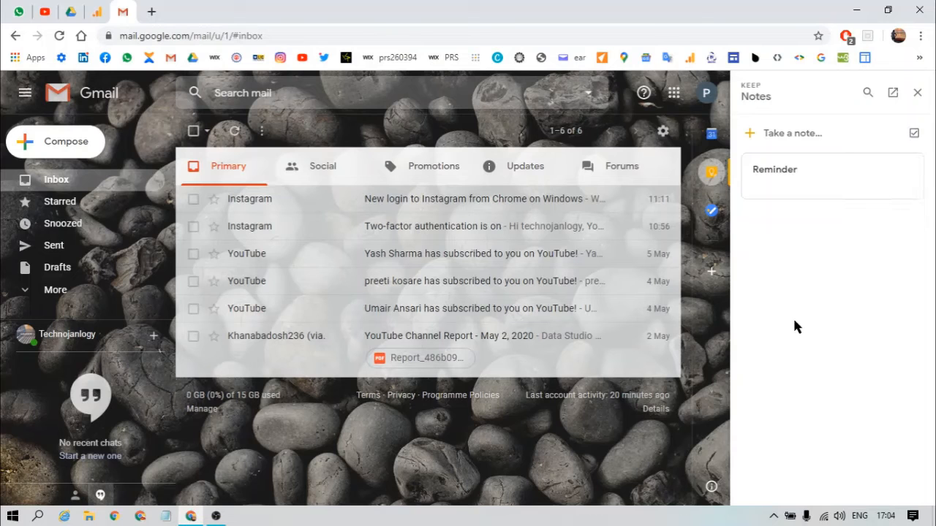
pyautogui.click(917, 94)
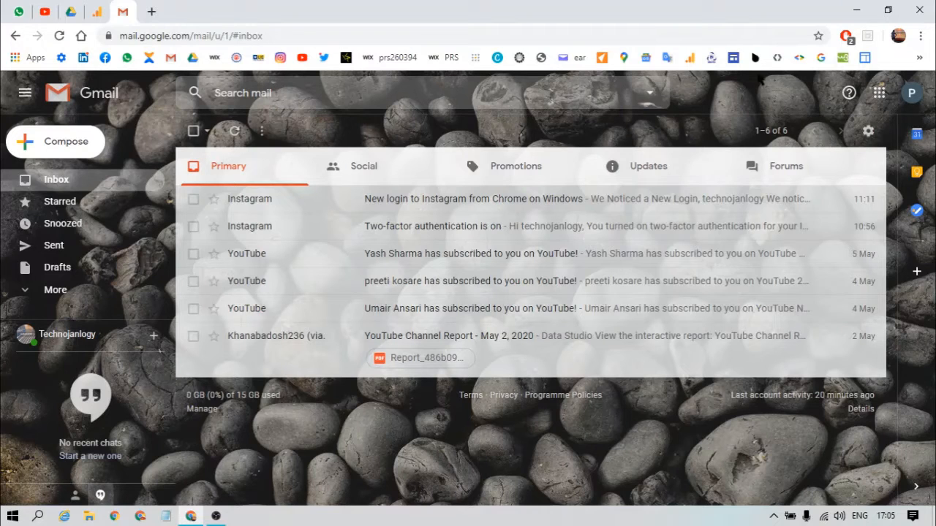
# In the general settings, set the maximum page size to 100 conversations and the Undo Send cancellation period to 30 seconds
pyautogui.click(866, 138)
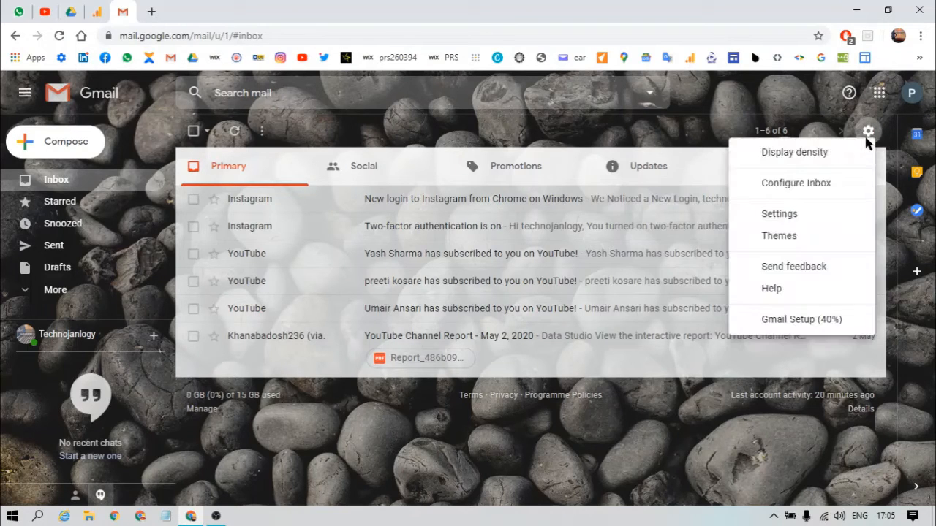
pyautogui.click(779, 214)
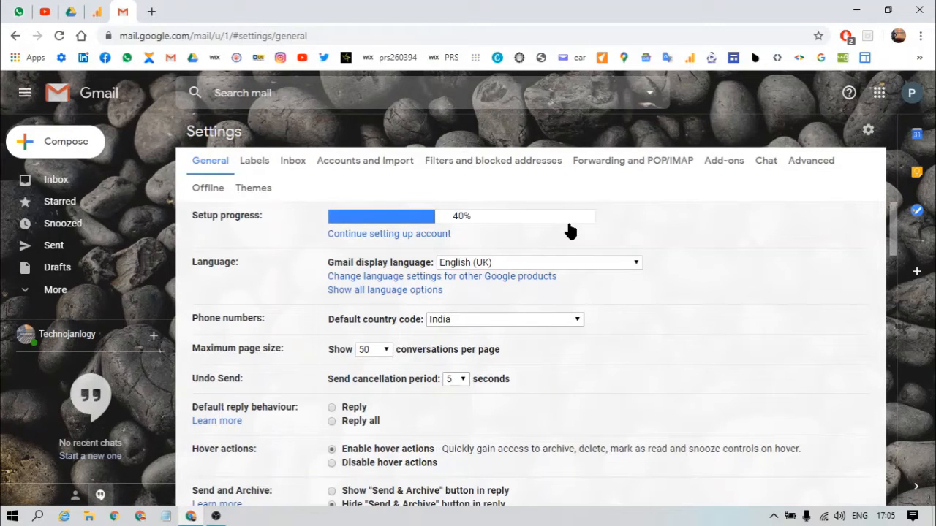
pyautogui.scroll(-1, 247, 227)
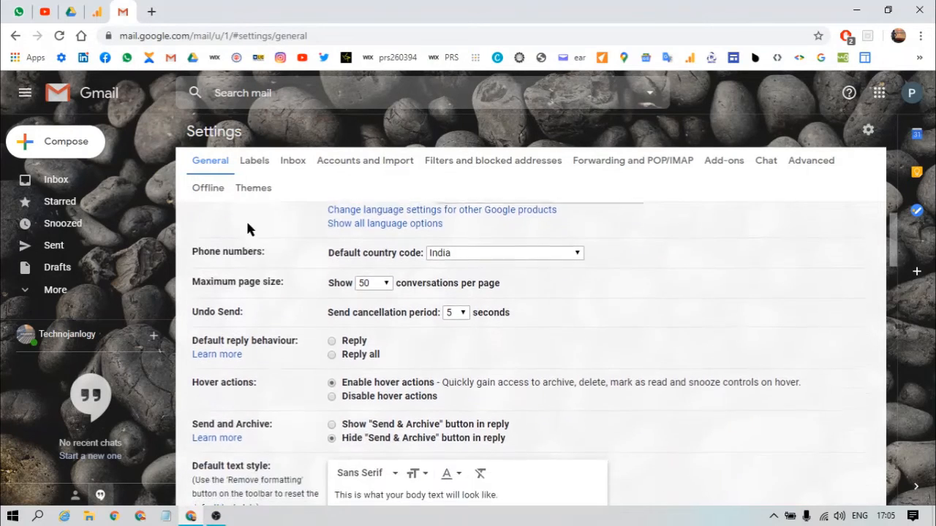
pyautogui.scroll(-1, 260, 217)
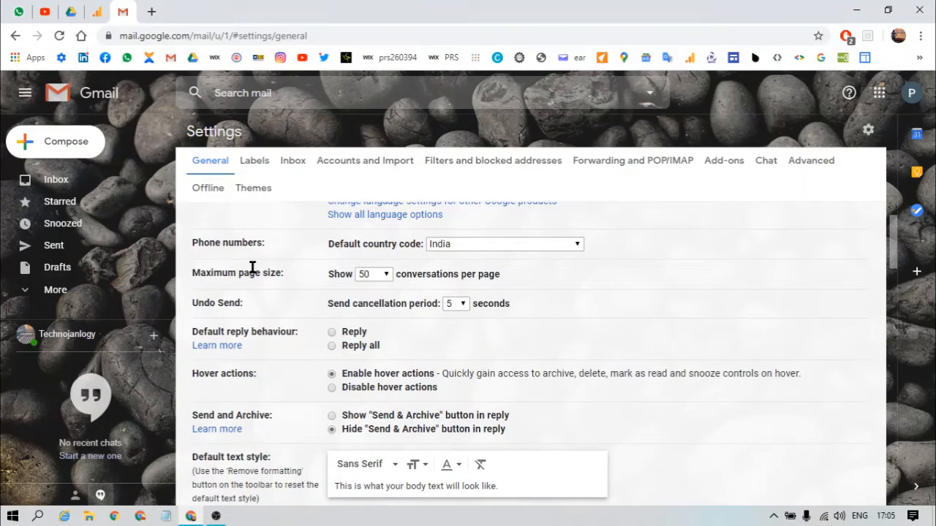
pyautogui.scroll(-1, 252, 269)
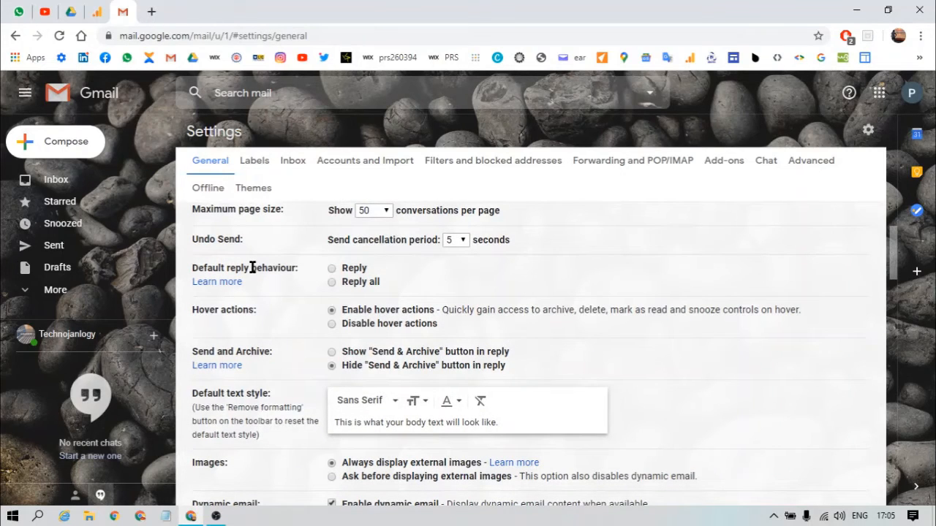
pyautogui.click(385, 211)
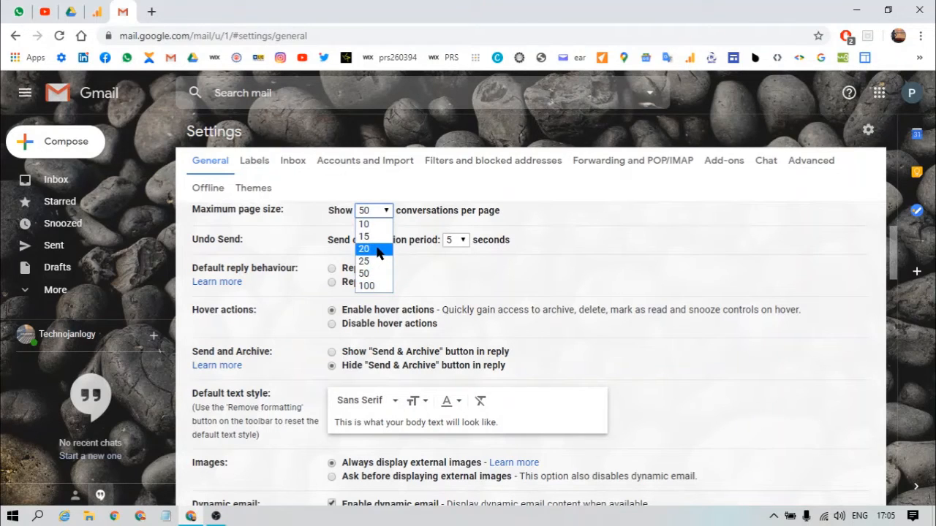
pyautogui.click(372, 286)
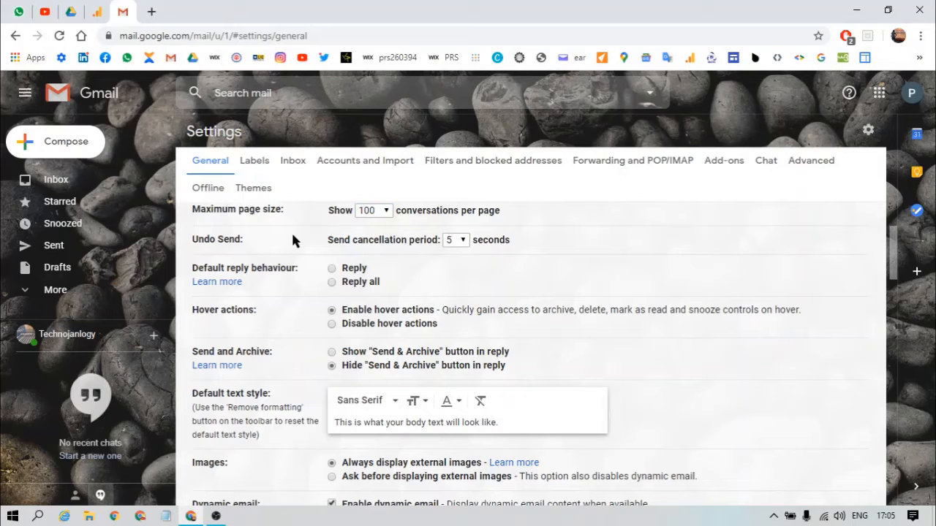
pyautogui.click(462, 240)
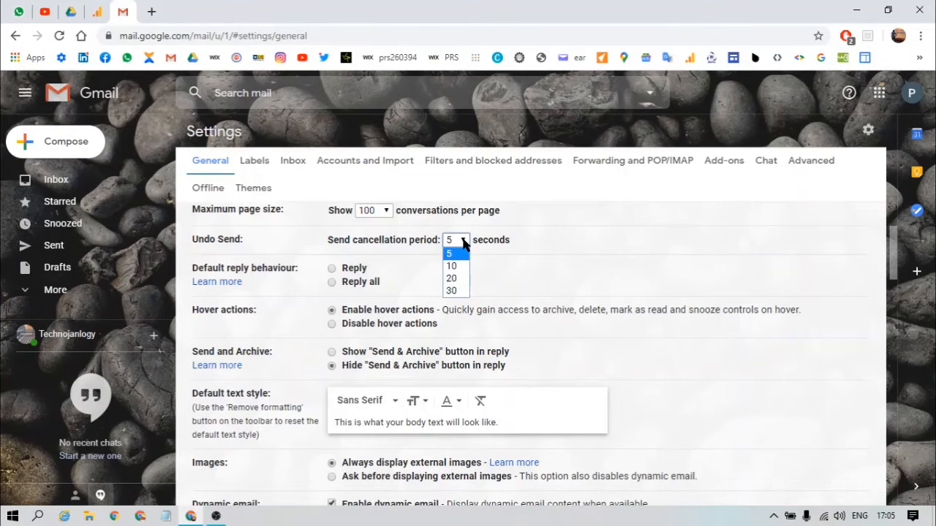
pyautogui.click(455, 291)
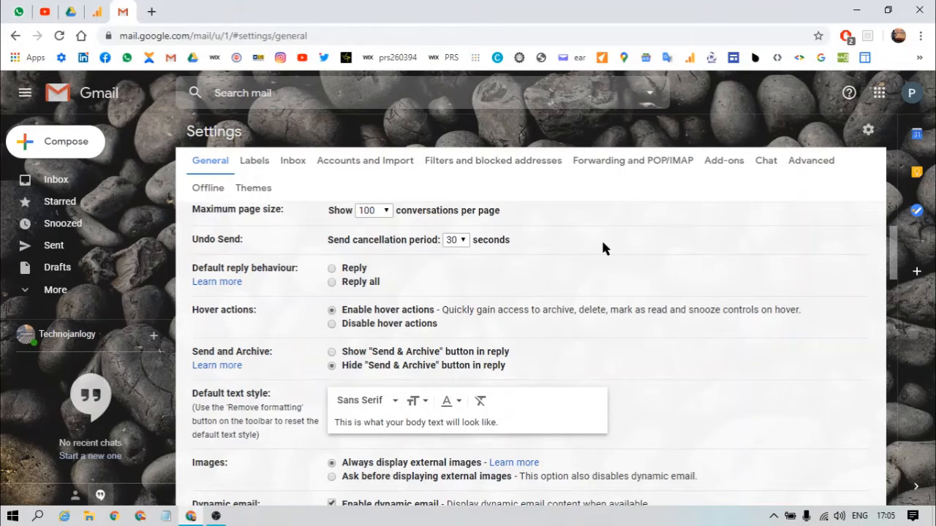
# Review the reply, hover and archive settings and the fonts offered for the default text style, without choosing one
pyautogui.scroll(-2, 291, 258)
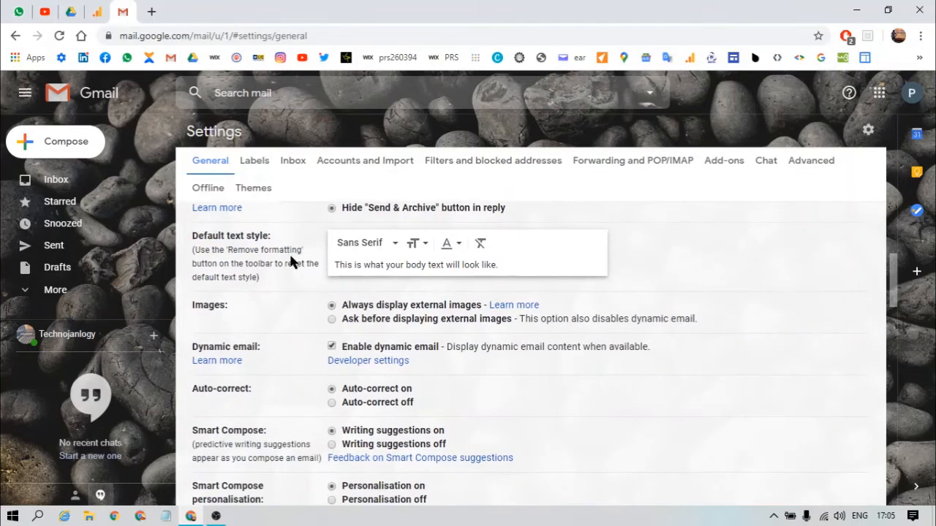
pyautogui.scroll(2, 291, 259)
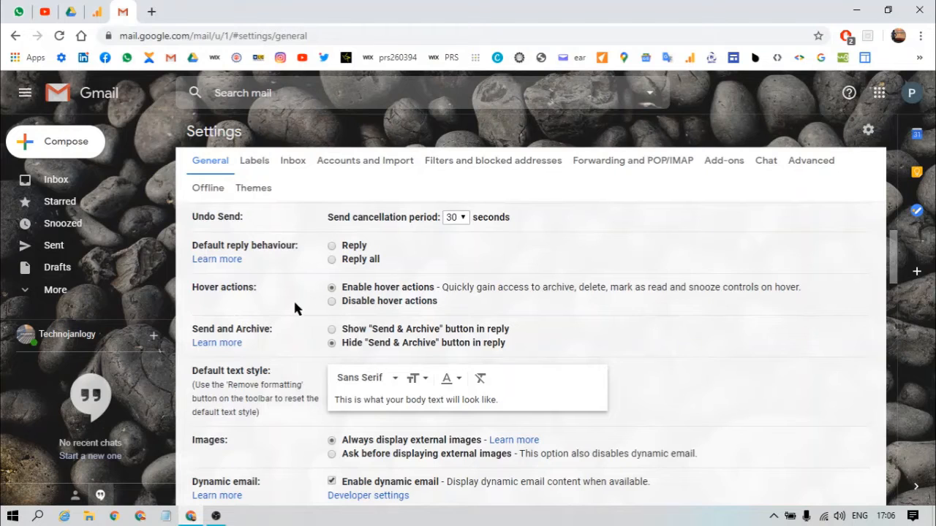
pyautogui.scroll(-2, 288, 313)
pyautogui.scroll(1, 288, 307)
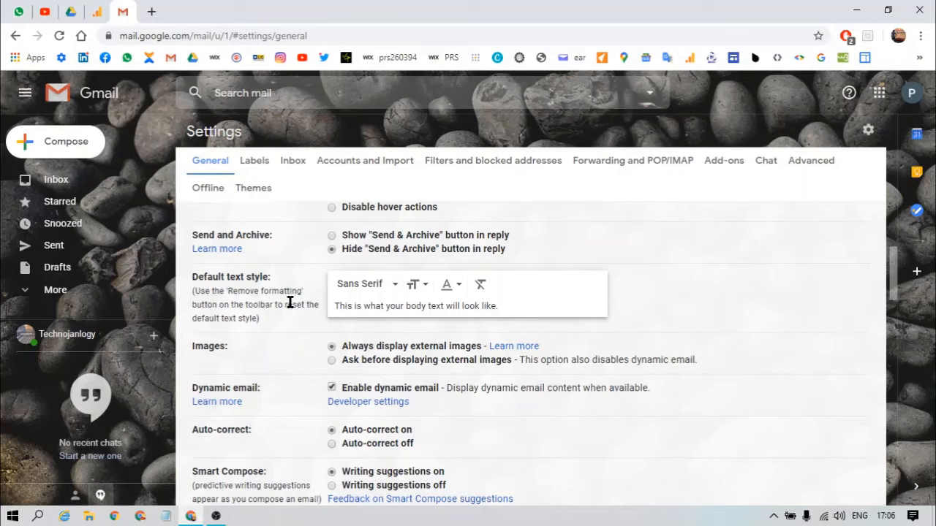
pyautogui.click(369, 284)
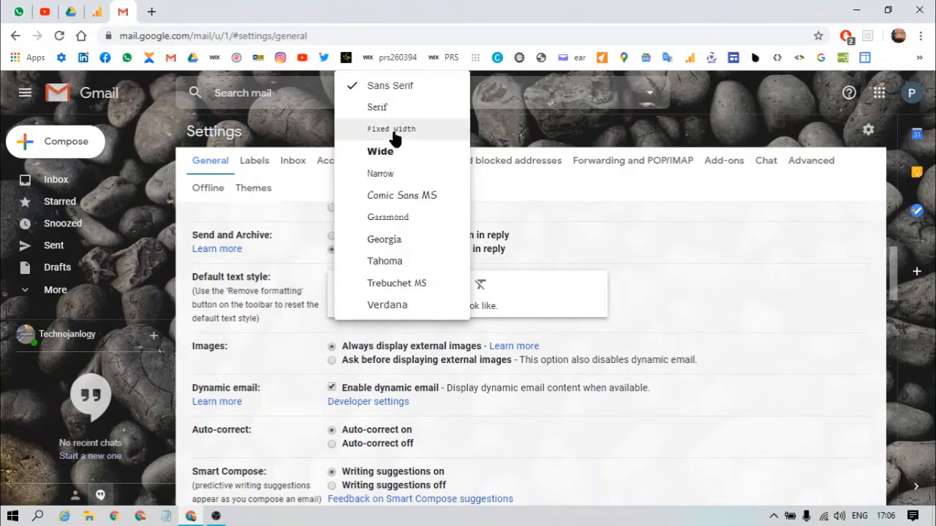
pyautogui.click(279, 304)
# Try the option to ask before displaying external images, and switch back to always displaying them
pyautogui.scroll(-1, 279, 304)
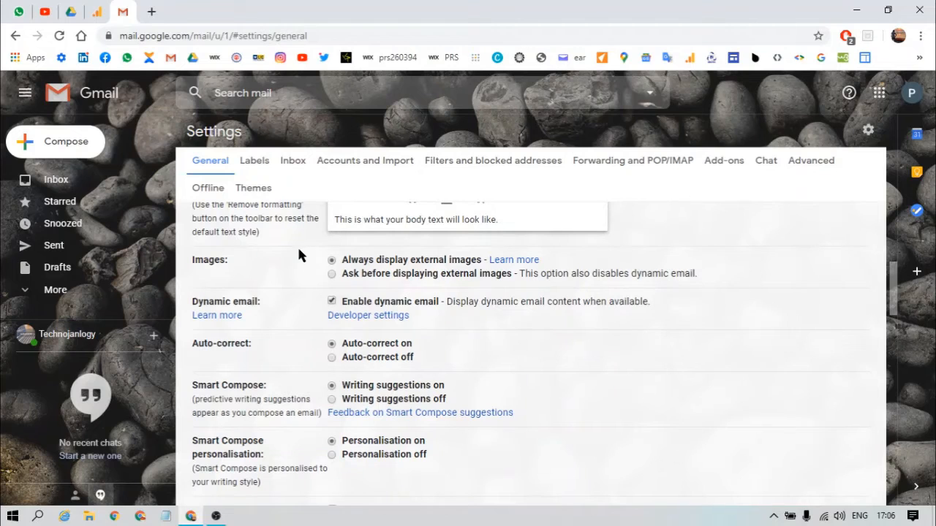
pyautogui.click(375, 275)
pyautogui.click(372, 262)
pyautogui.scroll(-1, 278, 271)
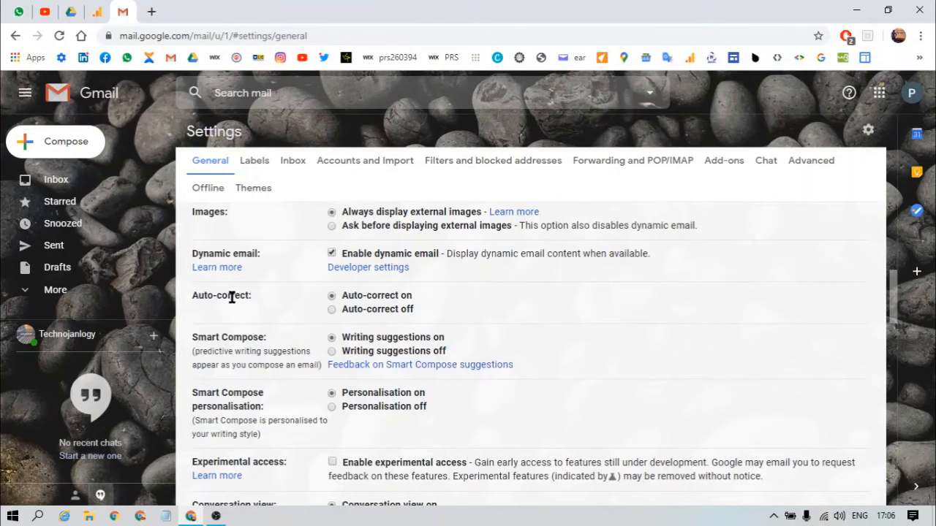
# Examine the auto-correct, Smart Compose, experimental access, conversation view, nudges and Smart Reply settings
pyautogui.scroll(-1, 230, 295)
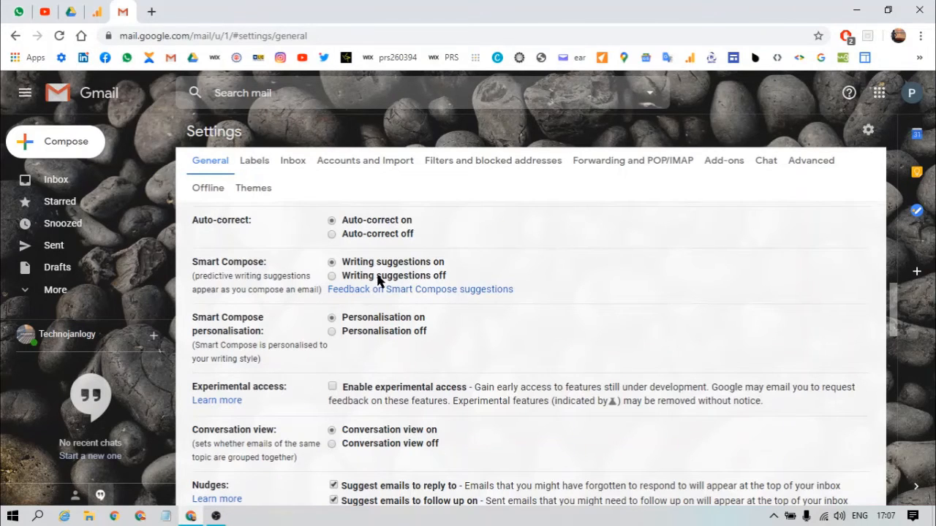
pyautogui.scroll(-1, 272, 293)
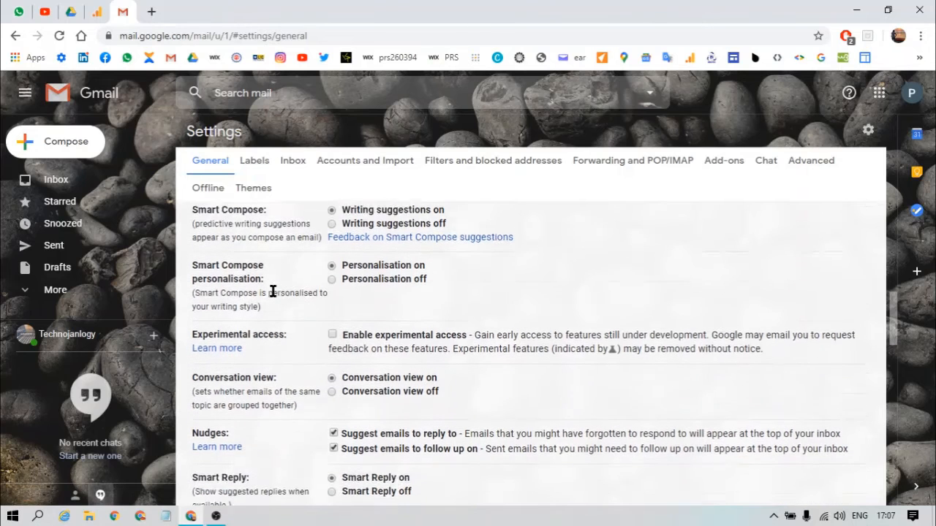
pyautogui.scroll(-1, 273, 296)
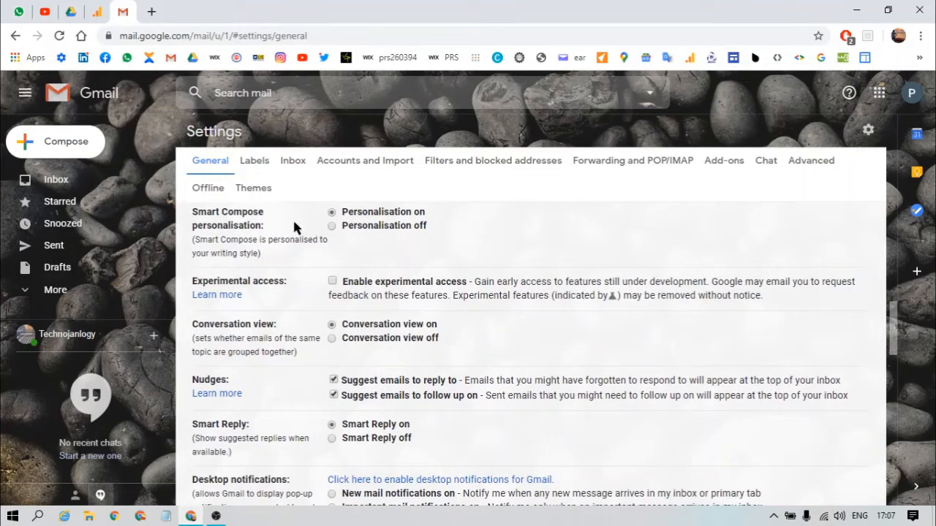
pyautogui.scroll(-1, 284, 211)
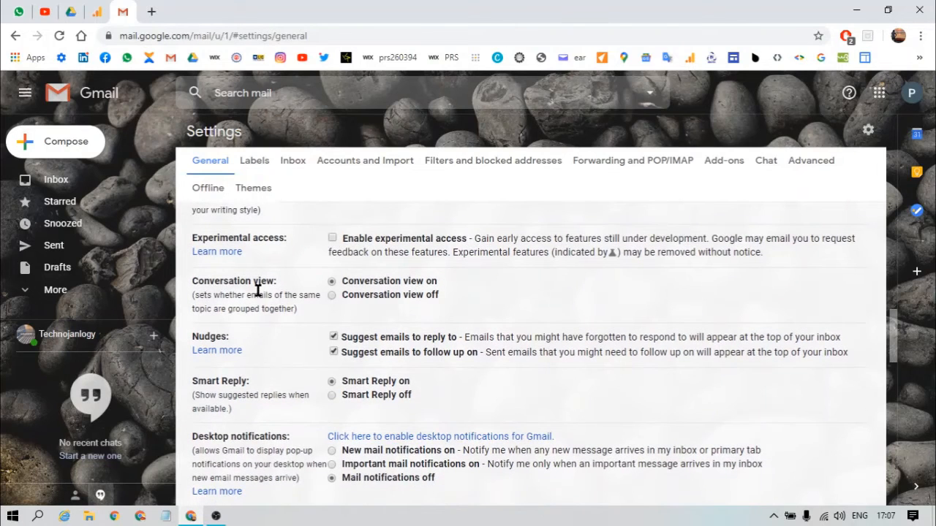
pyautogui.scroll(-1, 257, 291)
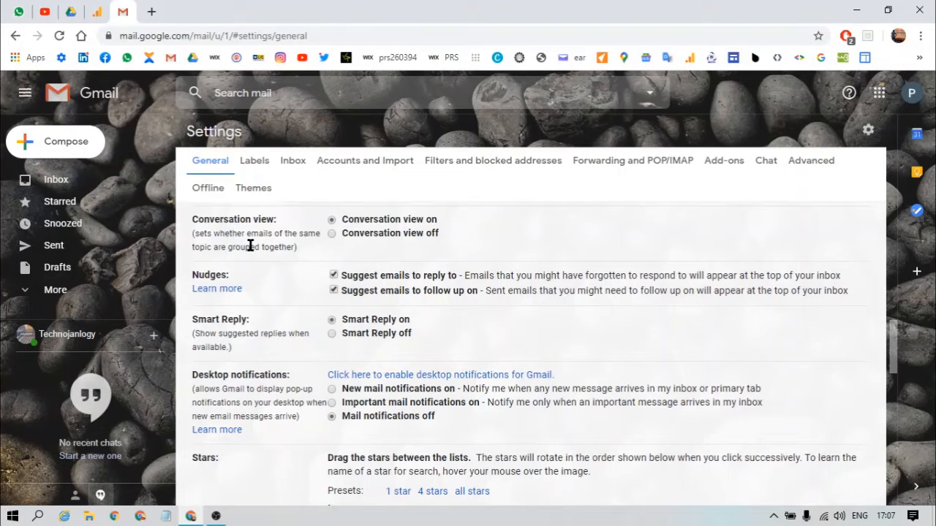
pyautogui.scroll(-1, 250, 246)
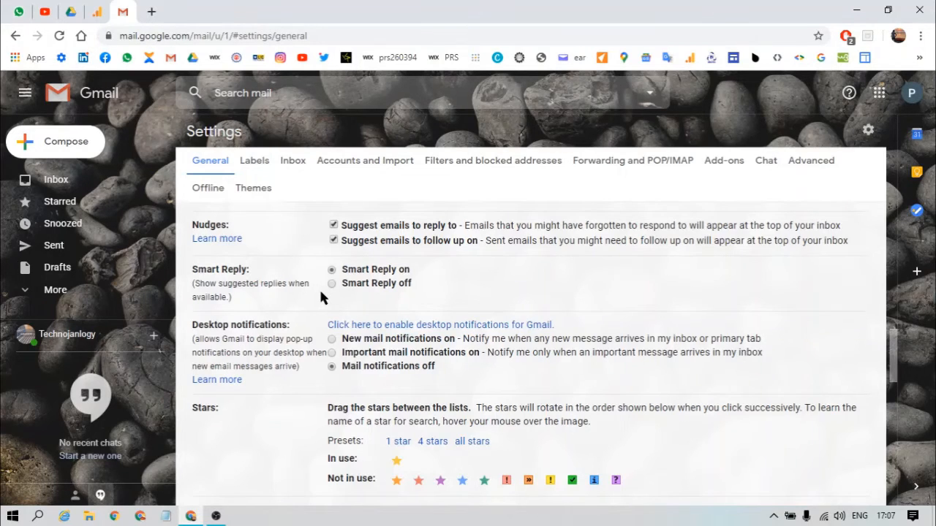
# Turn on desktop notifications for any new mail arriving in the inbox or primary tab
pyautogui.scroll(-2, 320, 296)
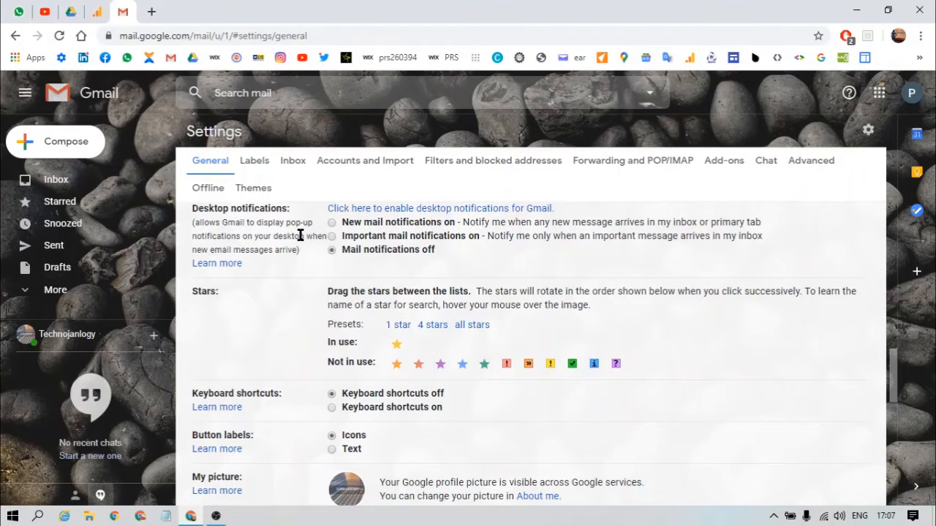
pyautogui.scroll(1, 300, 235)
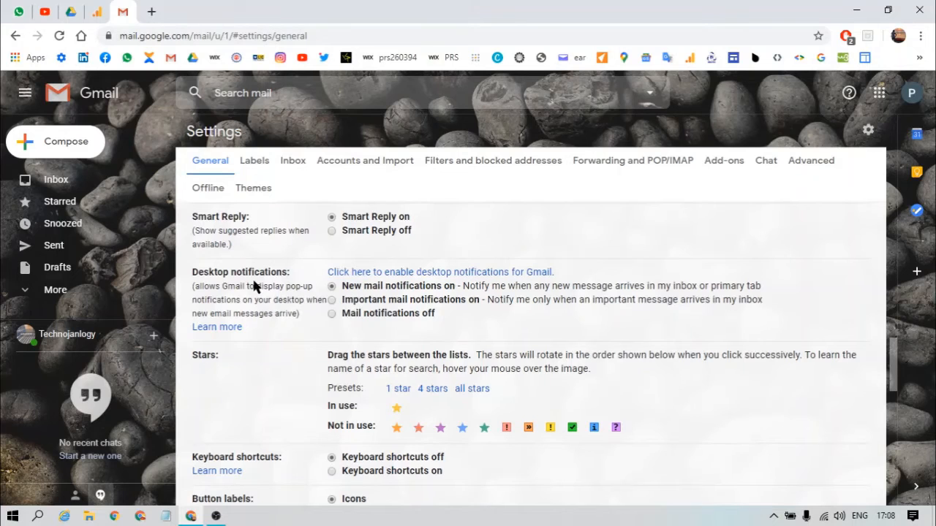
pyautogui.scroll(-1, 254, 286)
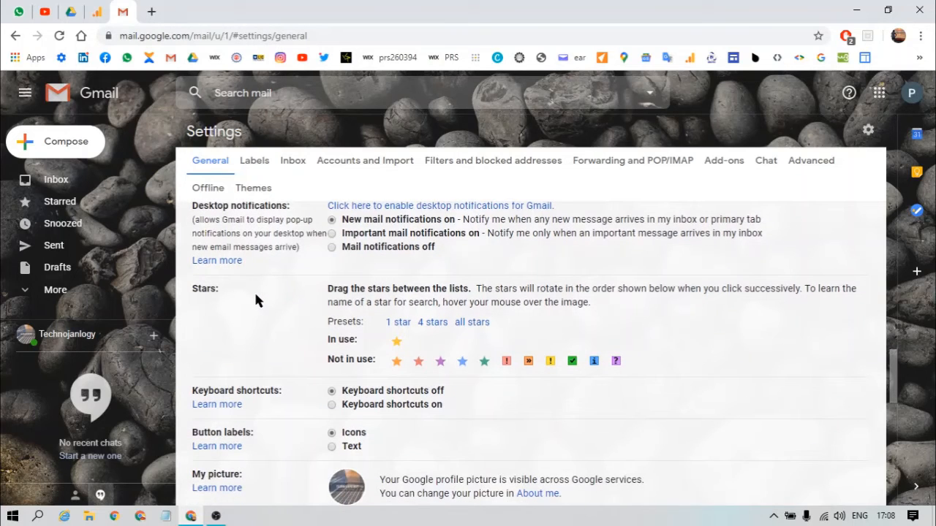
# Review the stars, keyboard shortcuts, button labels, profile picture and contact auto-complete settings
pyautogui.scroll(-1, 256, 298)
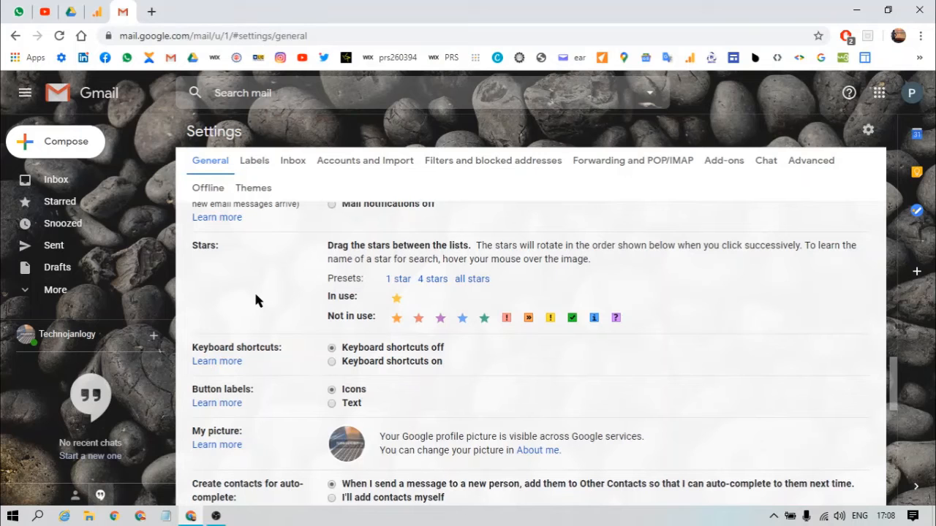
pyautogui.scroll(-1, 285, 282)
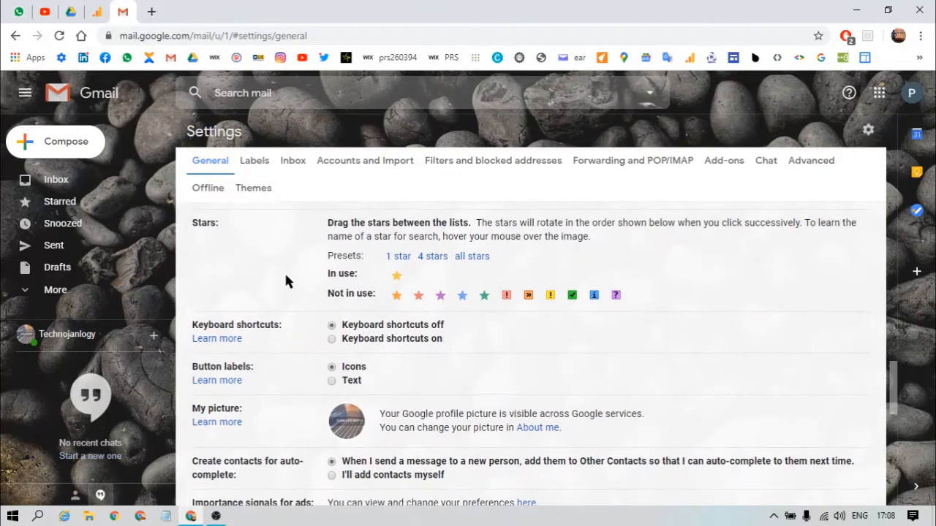
pyautogui.scroll(-2, 249, 286)
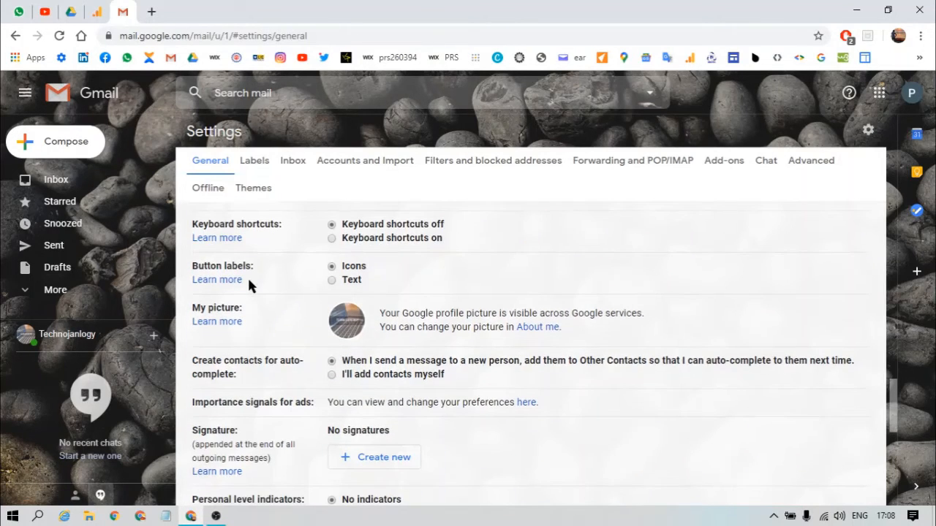
pyautogui.doubleClick(275, 223)
pyautogui.click(275, 222)
pyautogui.scroll(-3, 318, 270)
pyautogui.scroll(2, 318, 271)
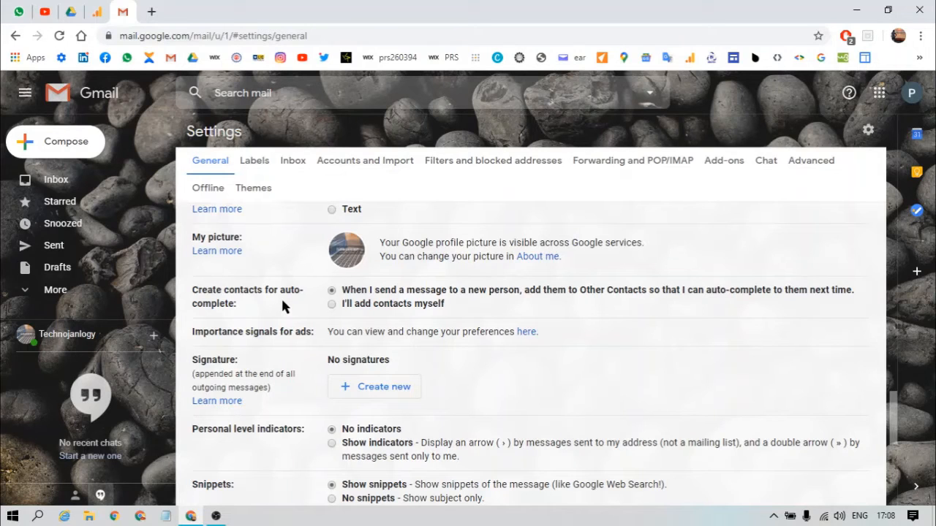
pyautogui.scroll(-1, 281, 296)
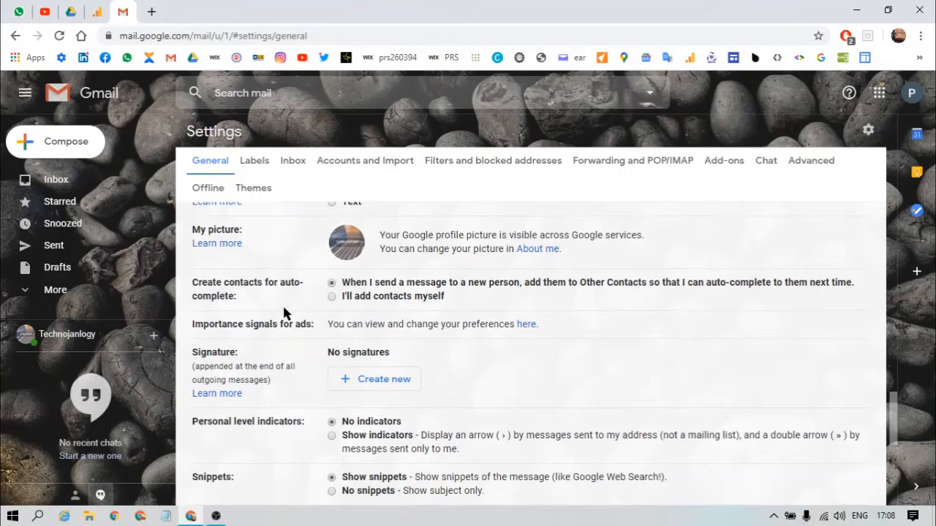
# Create a new email signature named Business
pyautogui.scroll(-2, 284, 313)
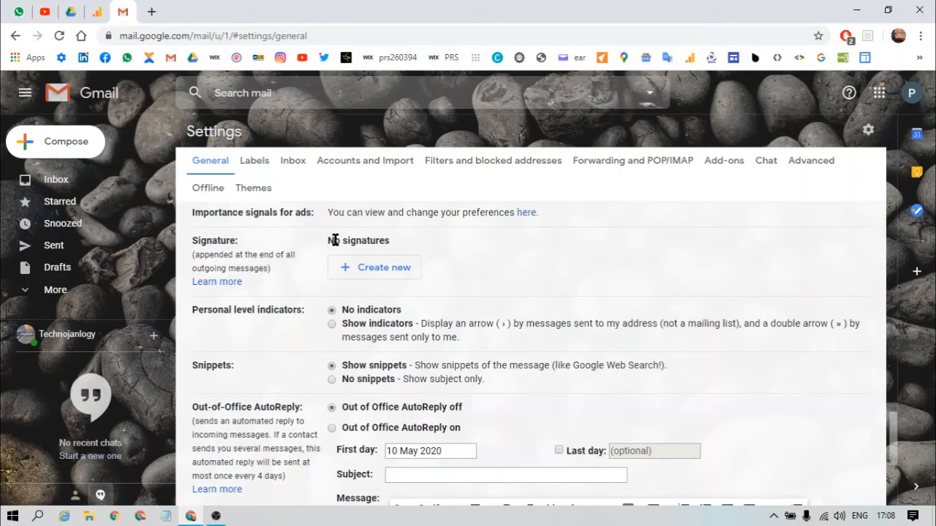
pyautogui.click(369, 270)
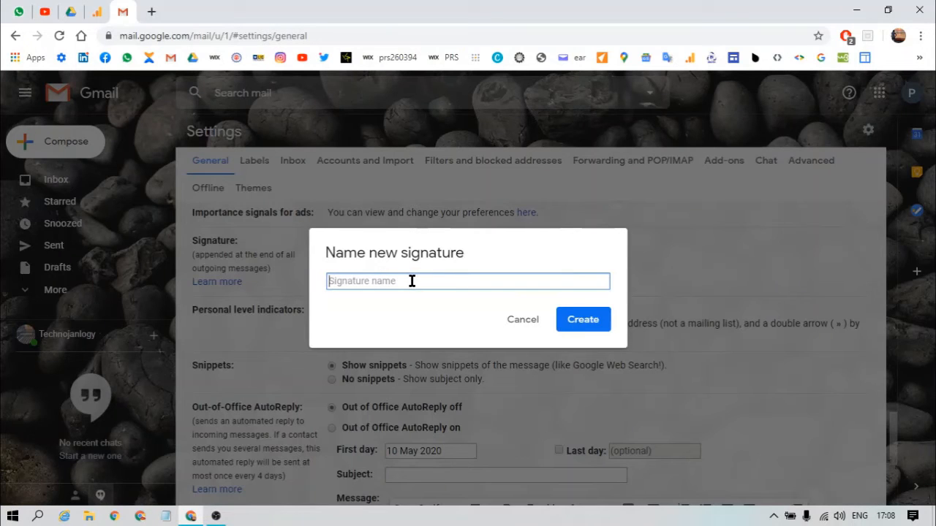
pyautogui.write('T')
pyautogui.press('BackSpace')
pyautogui.write('Business')
pyautogui.click(578, 321)
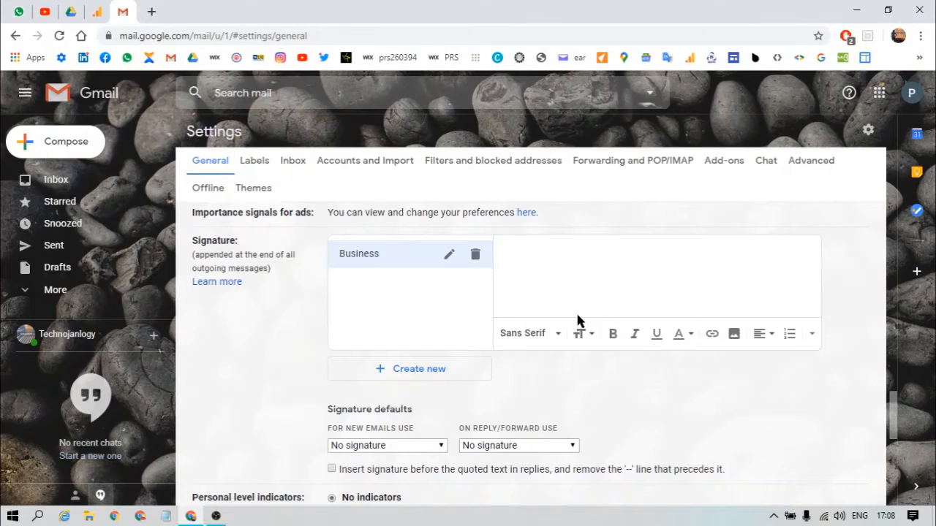
# Write the Business signature on three lines: "Thanks & Regards", the sender's full name, and "Technojanlogy"
pyautogui.click(560, 255)
pyautogui.write('Thanks')
pyautogui.write('and')
pyautogui.press('BackSpace')
pyautogui.press('BackSpace')
pyautogui.press('BackSpace')
pyautogui.write('& Regards')
pyautogui.press('Return')
pyautogui.write('Pankaj ')
pyautogui.write('harna')
pyautogui.press('BackSpace')
pyautogui.press('BackSpace')
pyautogui.press('BackSpace')
pyautogui.press('BackSpace')
pyautogui.press('BackSpace')
pyautogui.write('Sharma')
pyautogui.press('Return')
pyautogui.write('Te')
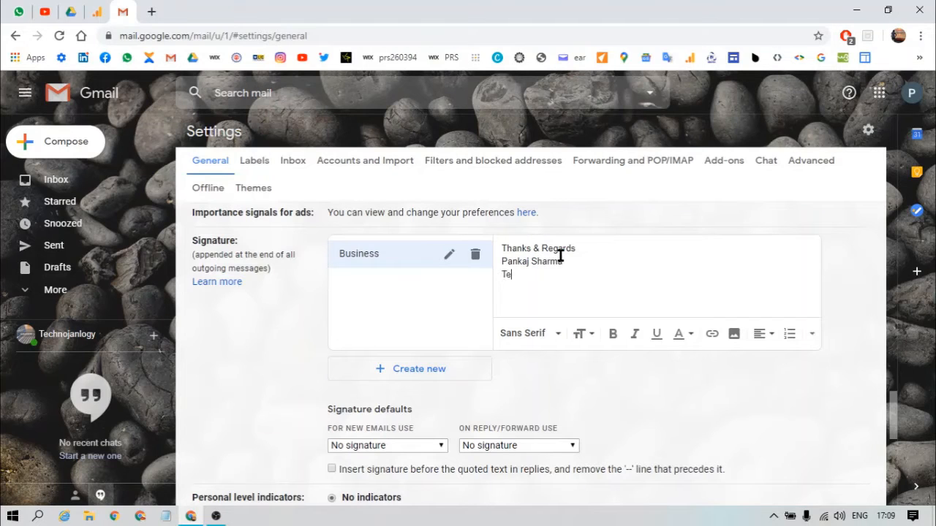
pyautogui.write('chnojanlogy')
# Change the font of the whole signature text to Comic Sans MS
pyautogui.scroll(-1, 213, 394)
pyautogui.moveTo(567, 252)
pyautogui.mouseDown()
pyautogui.moveTo(514, 198)
pyautogui.moveTo(531, 348)
pyautogui.moveTo(501, 326)
pyautogui.mouseUp()
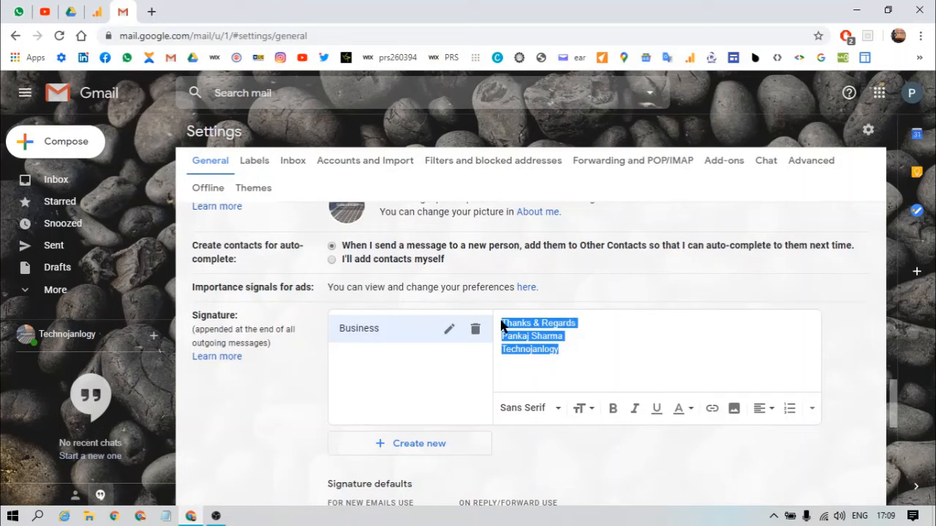
pyautogui.click(522, 408)
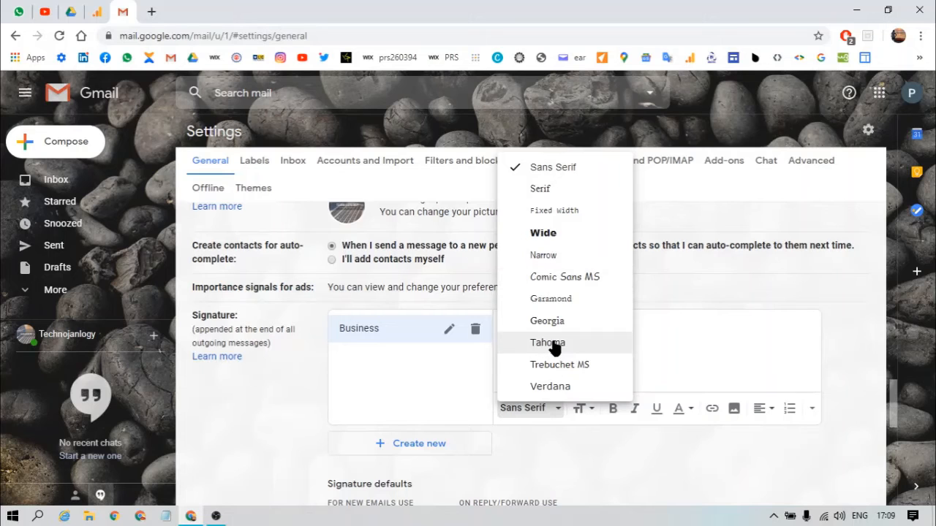
pyautogui.click(558, 277)
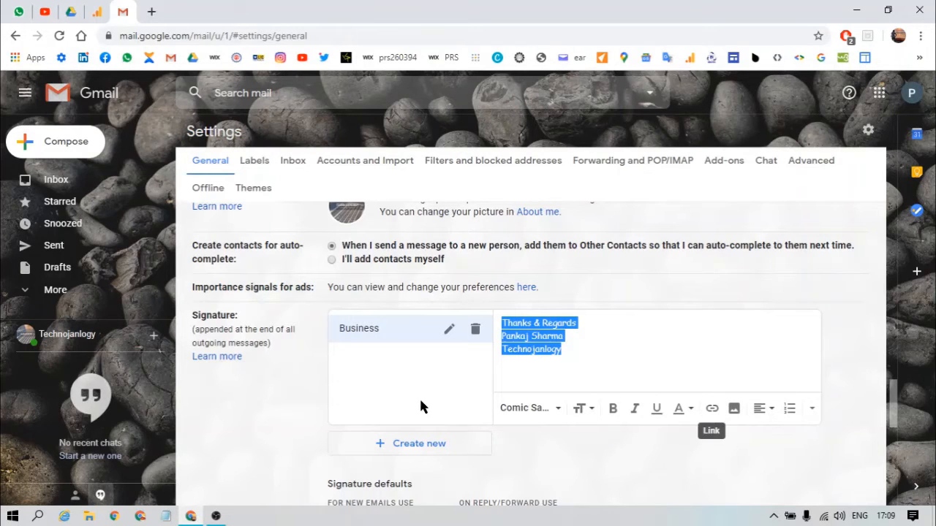
pyautogui.click(345, 387)
# Set Business as the default signature for new emails and for replies and forwards
pyautogui.scroll(-2, 345, 388)
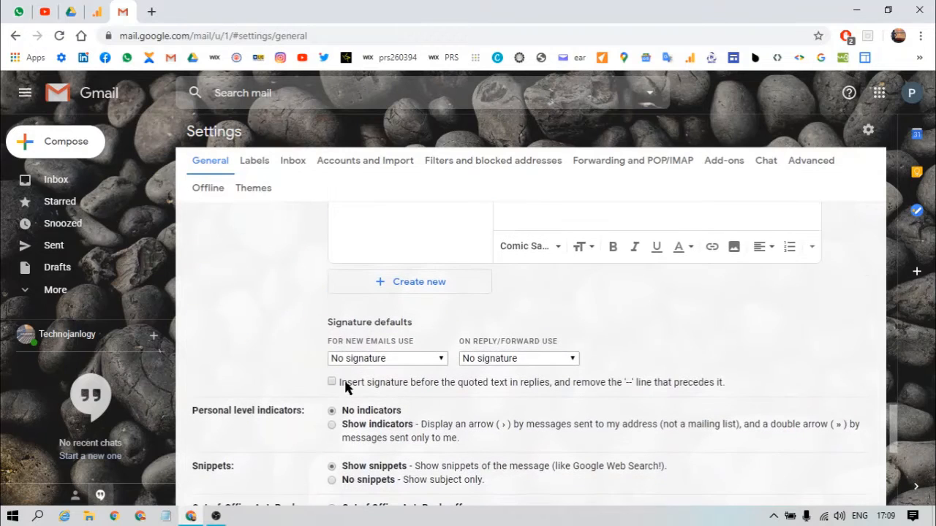
pyautogui.scroll(-1, 252, 355)
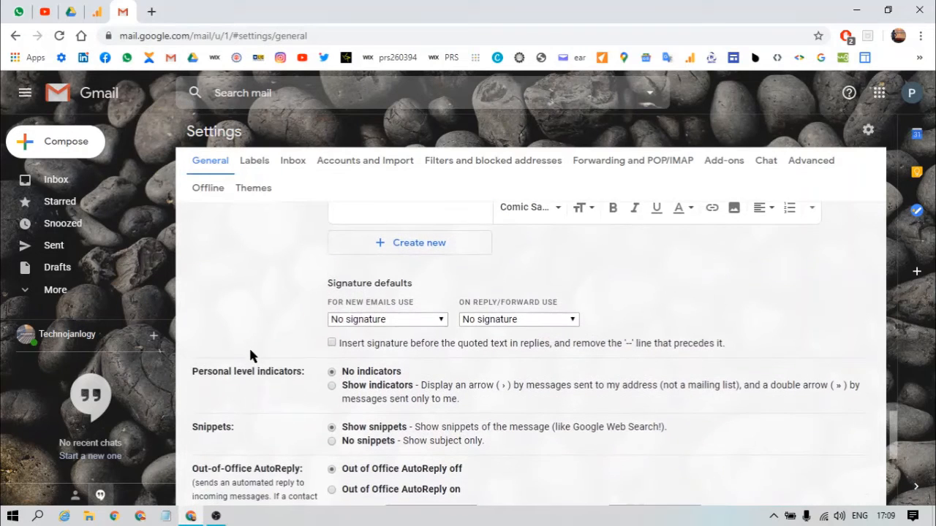
pyautogui.click(397, 320)
pyautogui.click(388, 345)
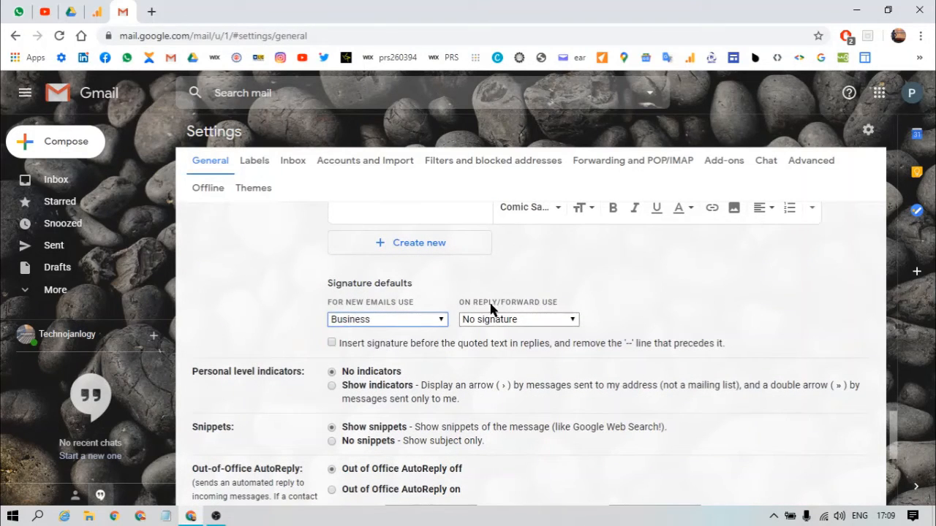
pyautogui.click(482, 324)
pyautogui.click(482, 345)
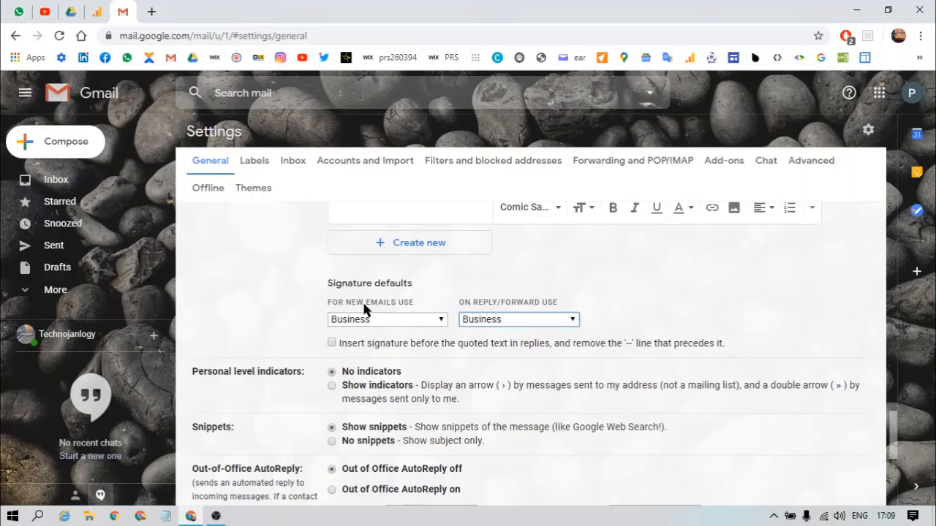
pyautogui.scroll(-1, 266, 321)
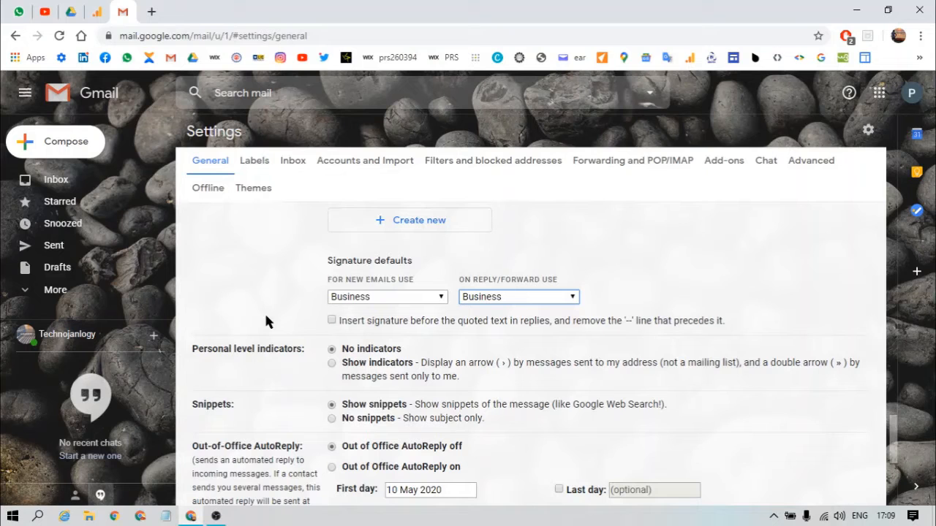
pyautogui.click(559, 296)
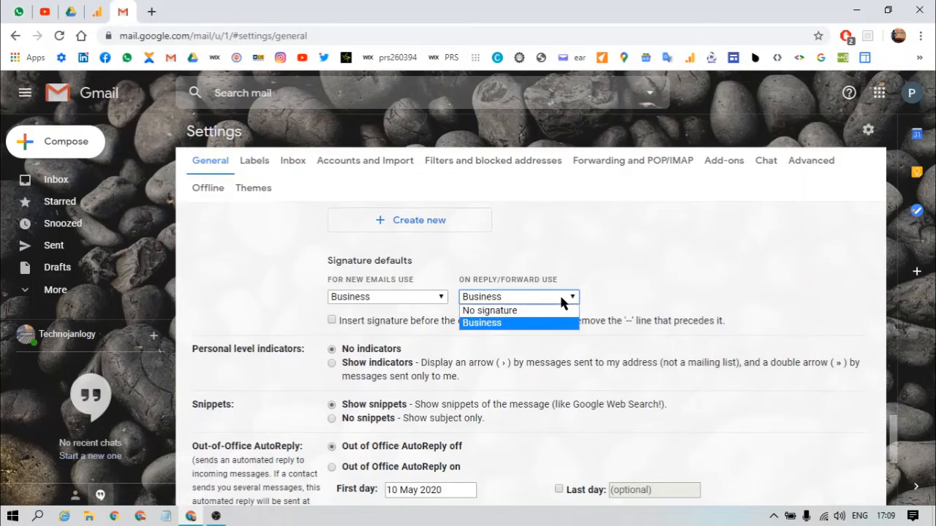
pyautogui.click(277, 280)
# Set the personal level indicators to Show indicators and review the option's description
pyautogui.scroll(-1, 276, 280)
pyautogui.scroll(-2, 277, 280)
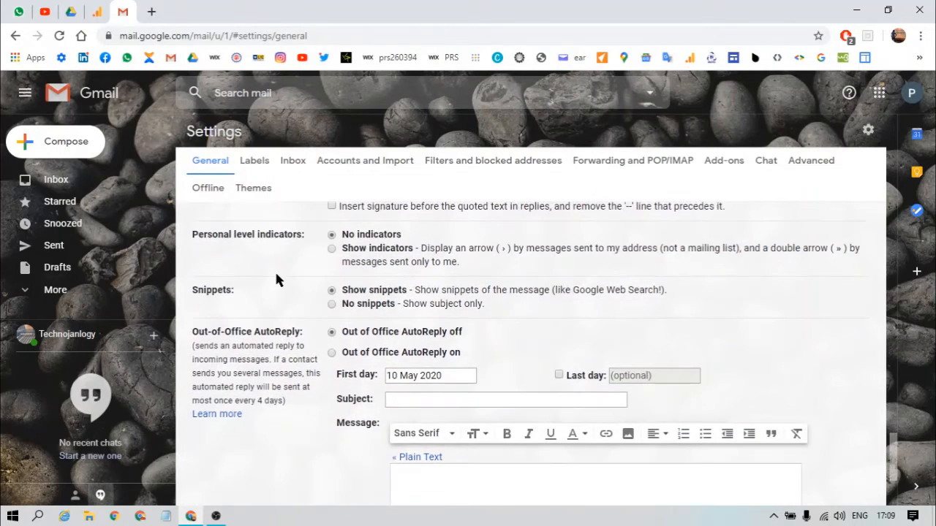
pyautogui.click(359, 252)
pyautogui.moveTo(359, 250); pyautogui.dragTo(260, 253)
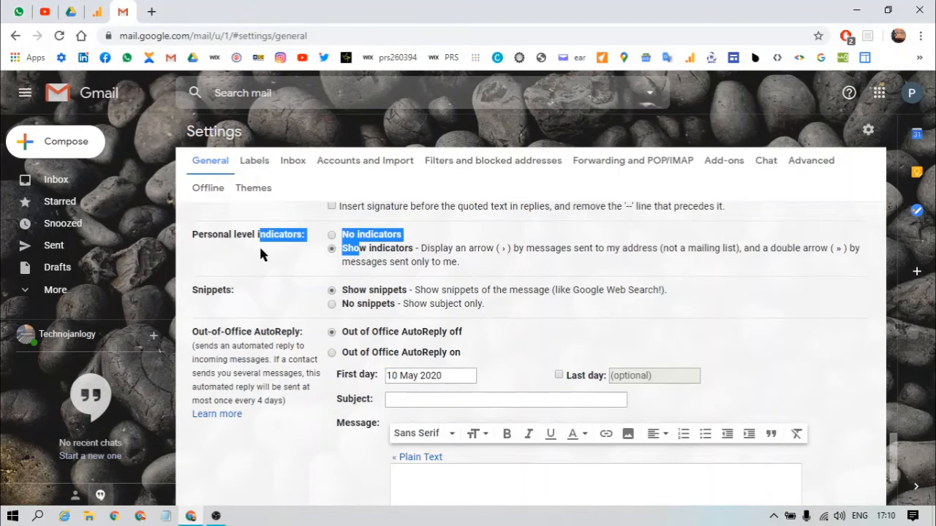
pyautogui.doubleClick(259, 249)
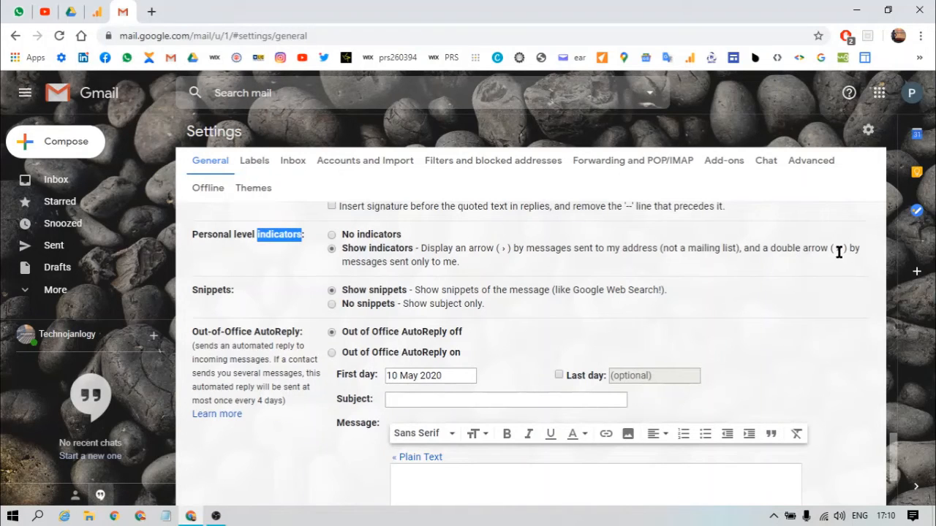
pyautogui.click(460, 259)
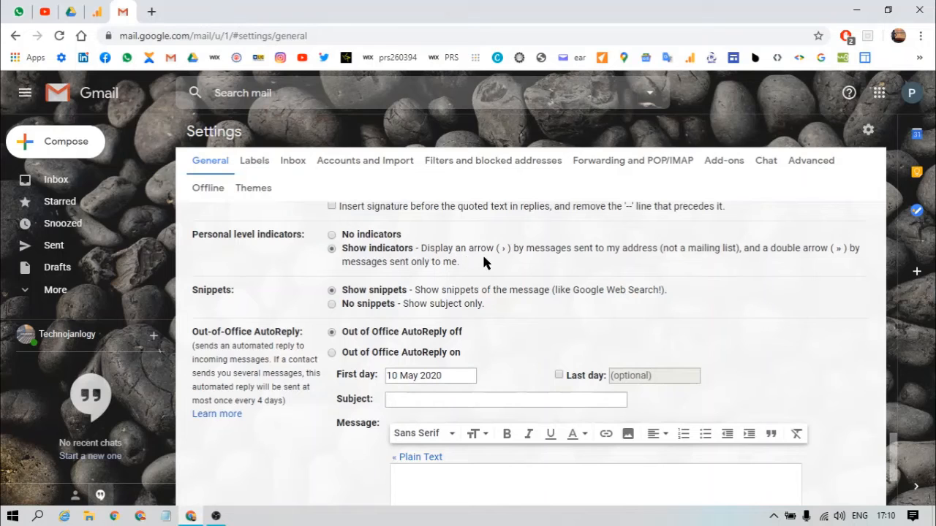
pyautogui.tripleClick(505, 249)
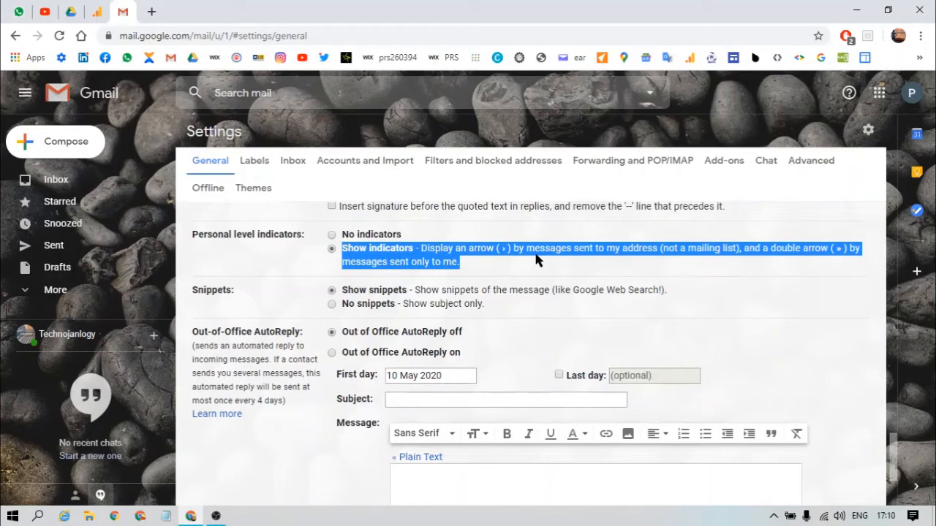
pyautogui.click(535, 254)
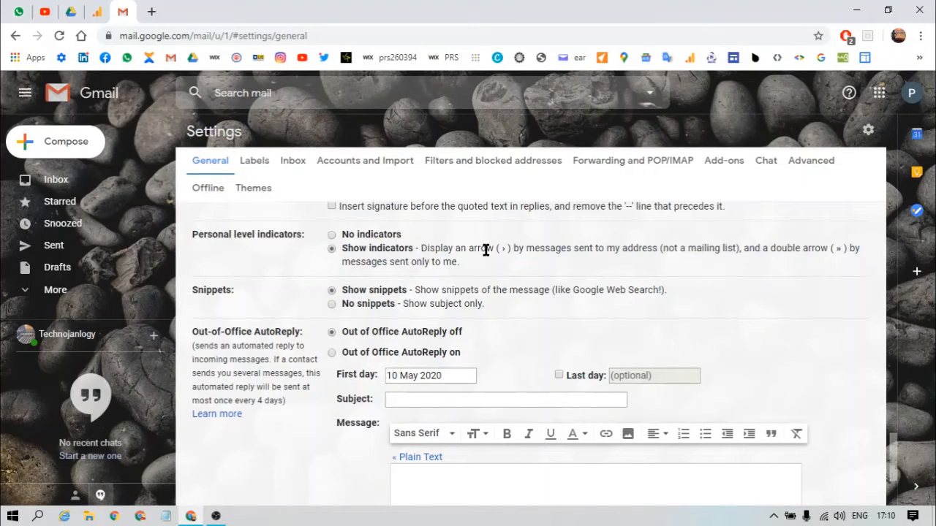
# Review the Out-of-Office AutoReply options and save the changes to the general settings
pyautogui.scroll(-3, 257, 263)
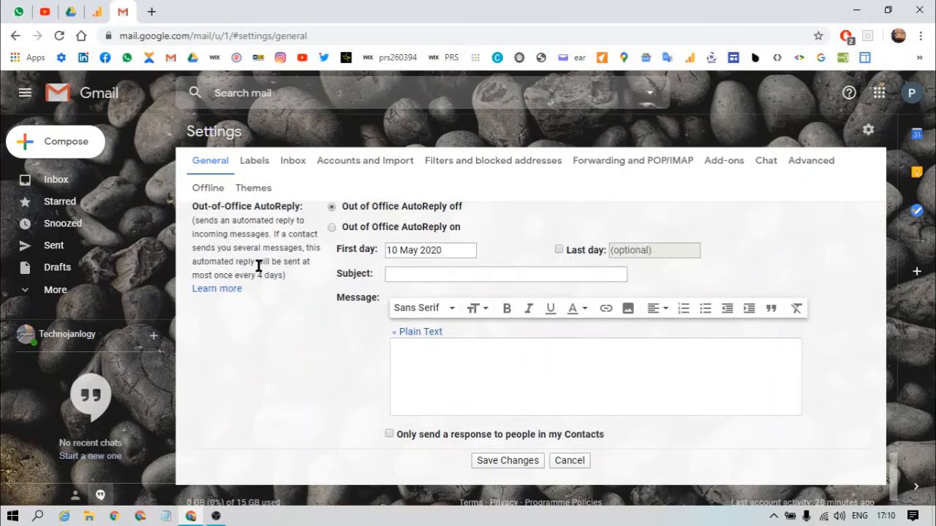
pyautogui.scroll(1, 259, 266)
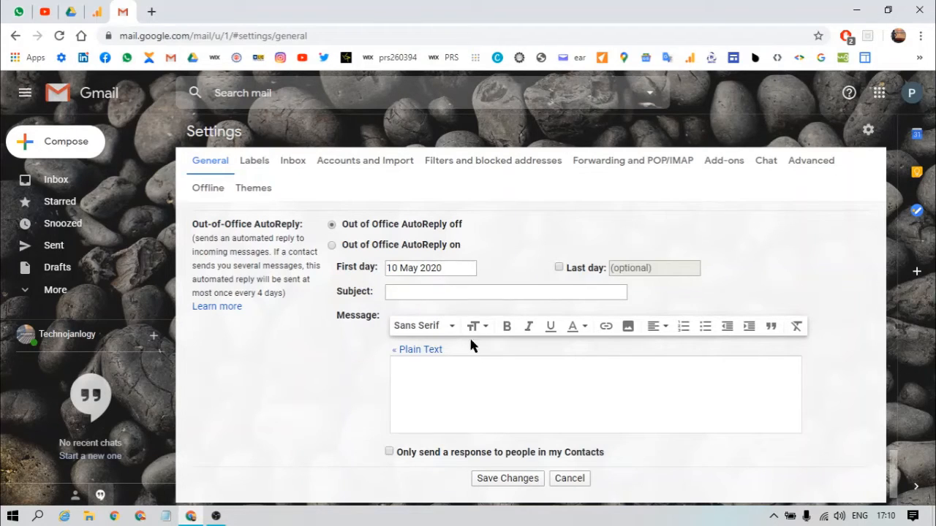
pyautogui.click(508, 479)
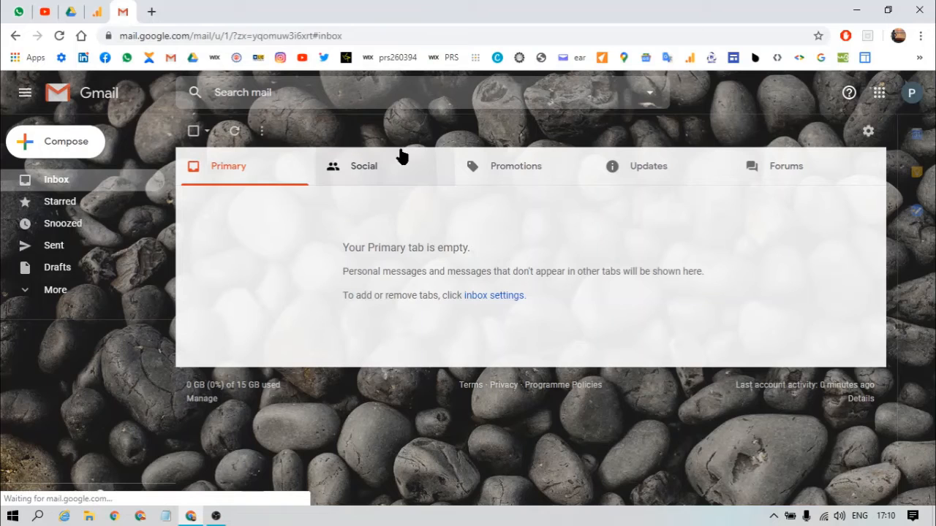
# Show the Social category of the inbox, star the Instagram message and remove the star again
pyautogui.click(401, 156)
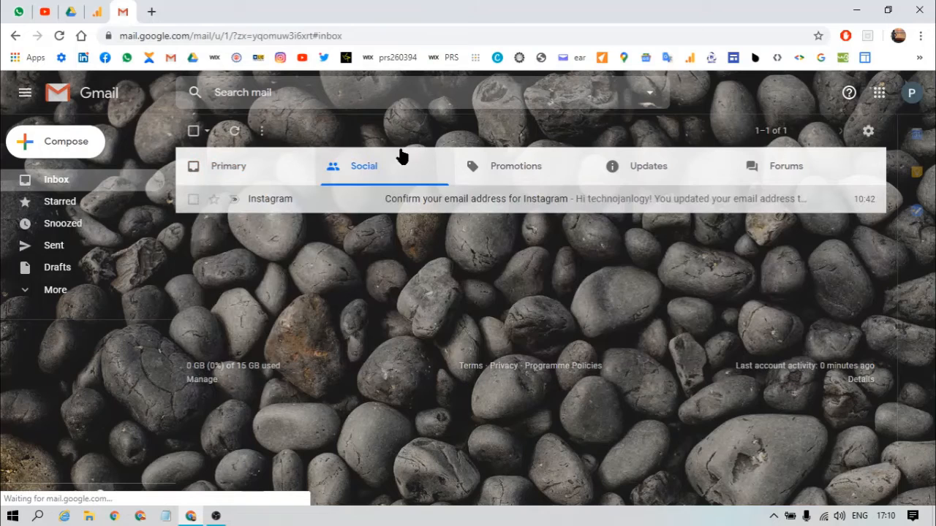
pyautogui.click(214, 201)
pyautogui.click(213, 201)
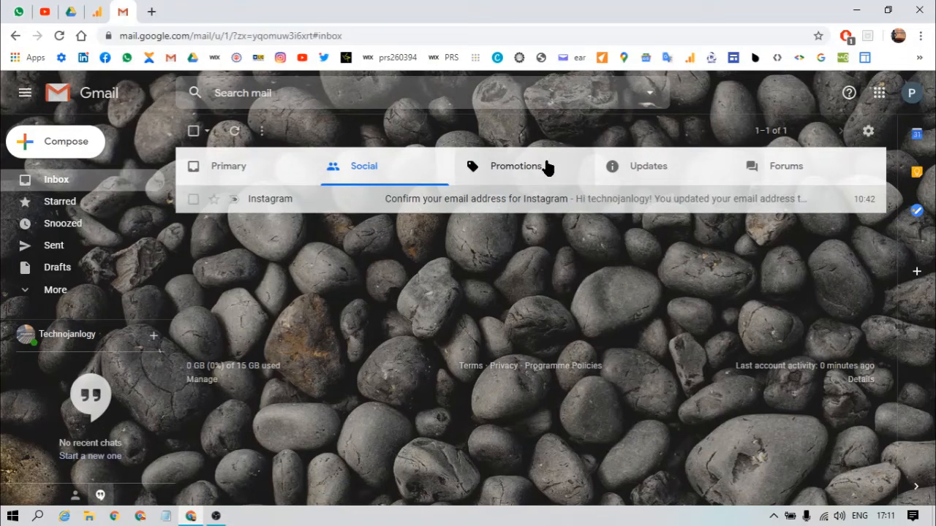
# Review the system labels and categories in the label settings and create a new label named Youtube
pyautogui.click(867, 133)
pyautogui.click(779, 213)
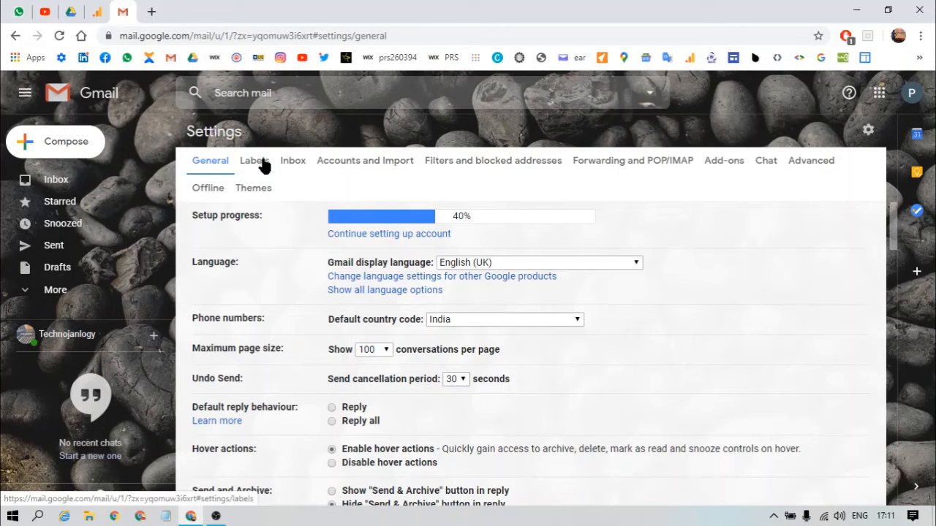
pyautogui.click(262, 160)
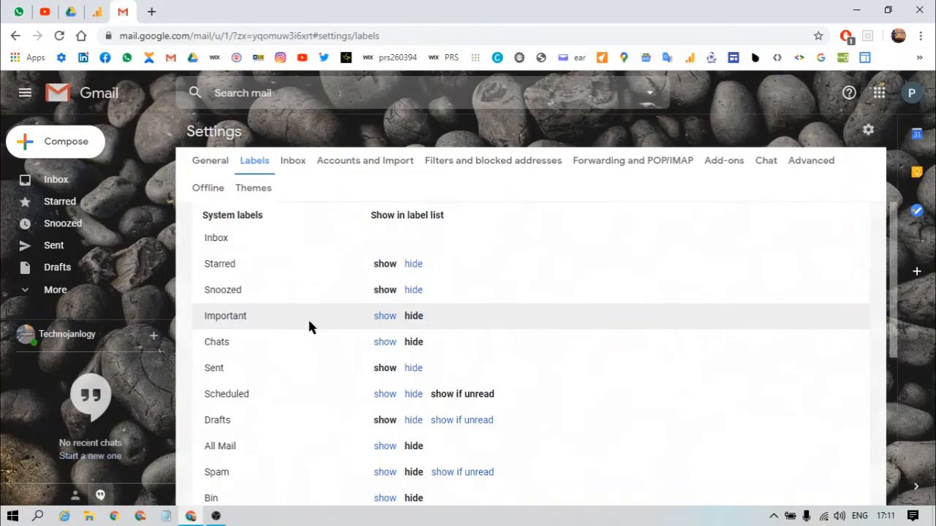
pyautogui.scroll(-1, 310, 318)
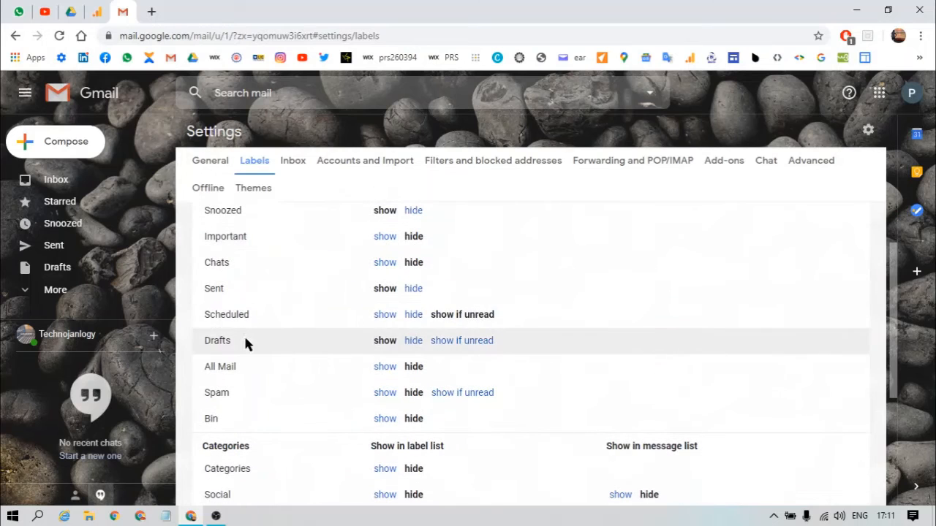
pyautogui.scroll(-1, 260, 321)
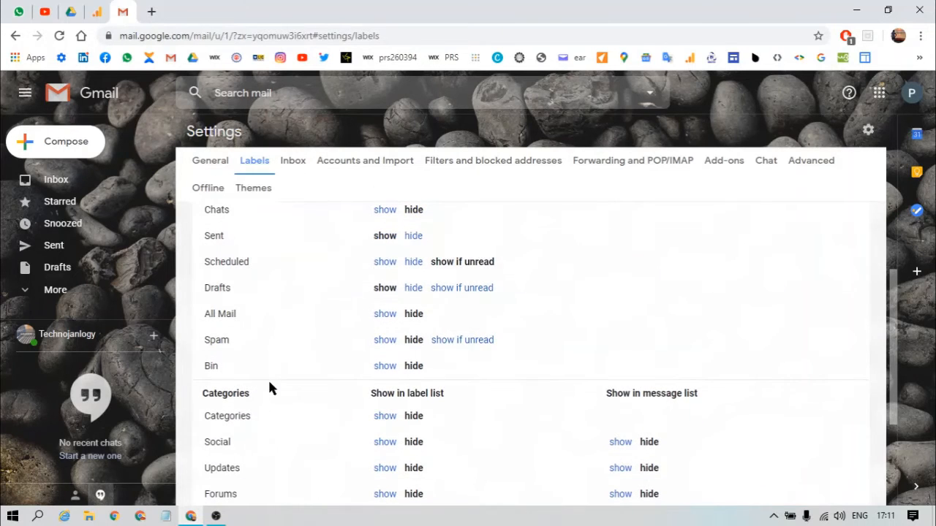
pyautogui.scroll(-3, 268, 386)
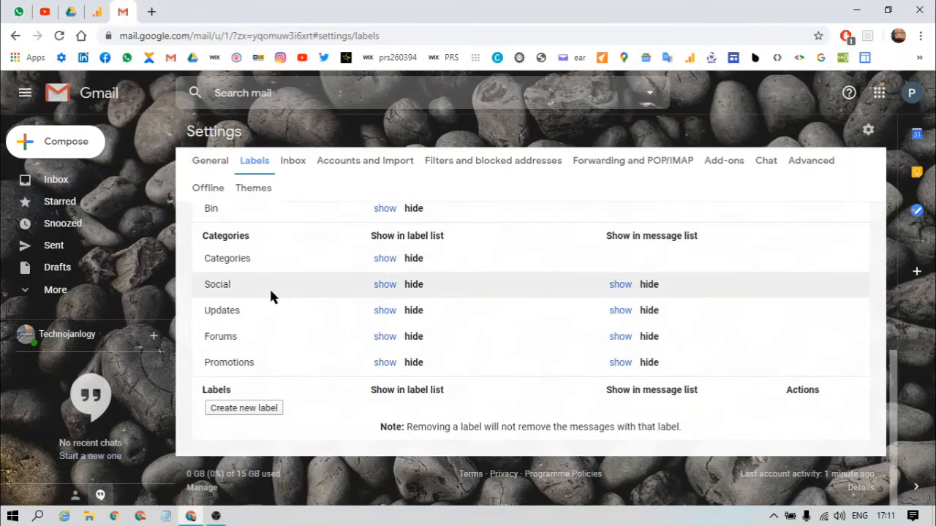
pyautogui.click(240, 412)
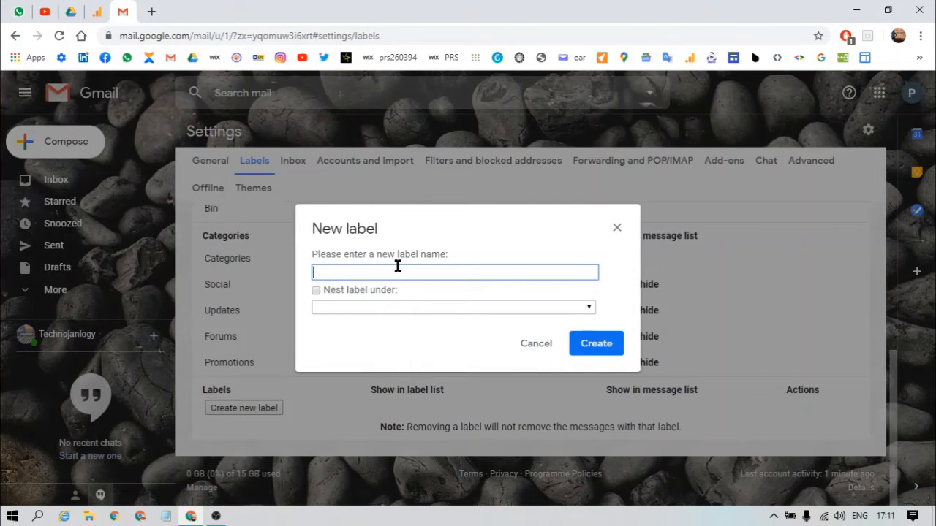
pyautogui.write('Youtube')
pyautogui.click(609, 348)
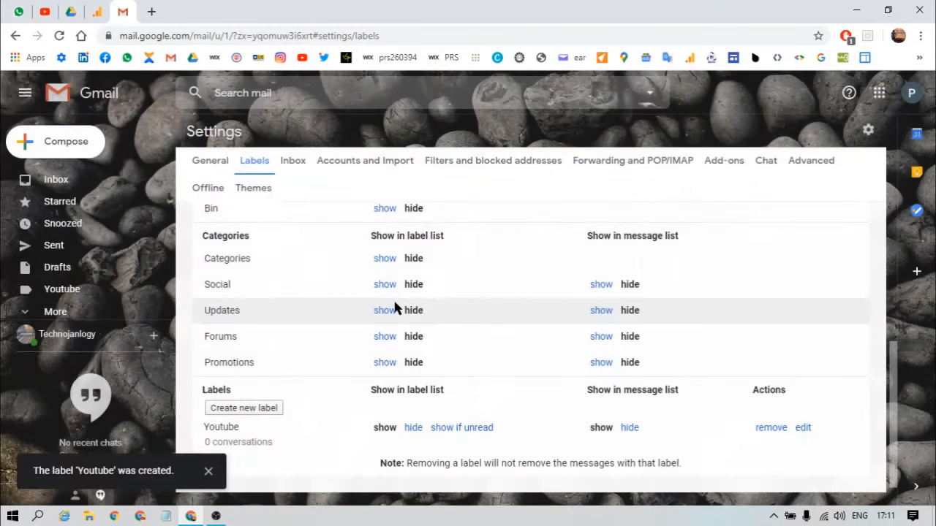
pyautogui.scroll(-1, 395, 307)
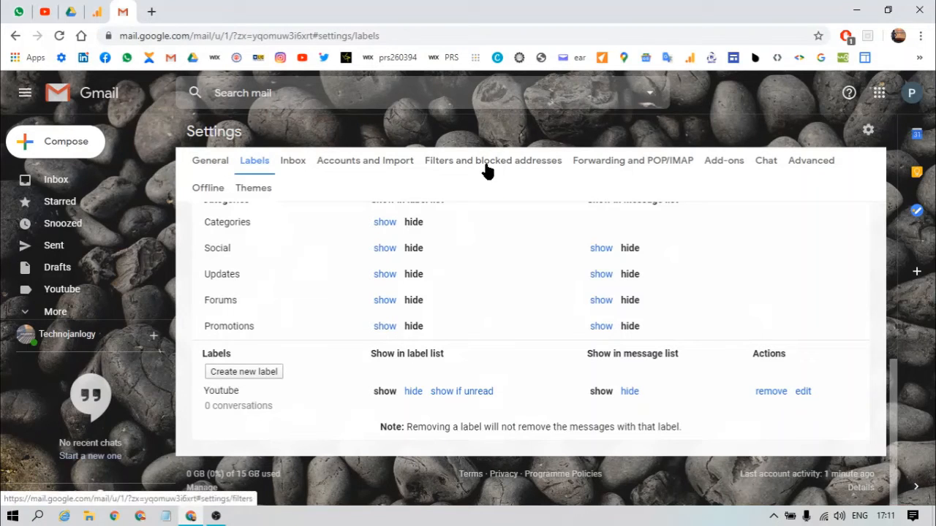
# Try the Priority Inbox type in the inbox settings and review its sections, reading pane and importance marker options
pyautogui.click(297, 165)
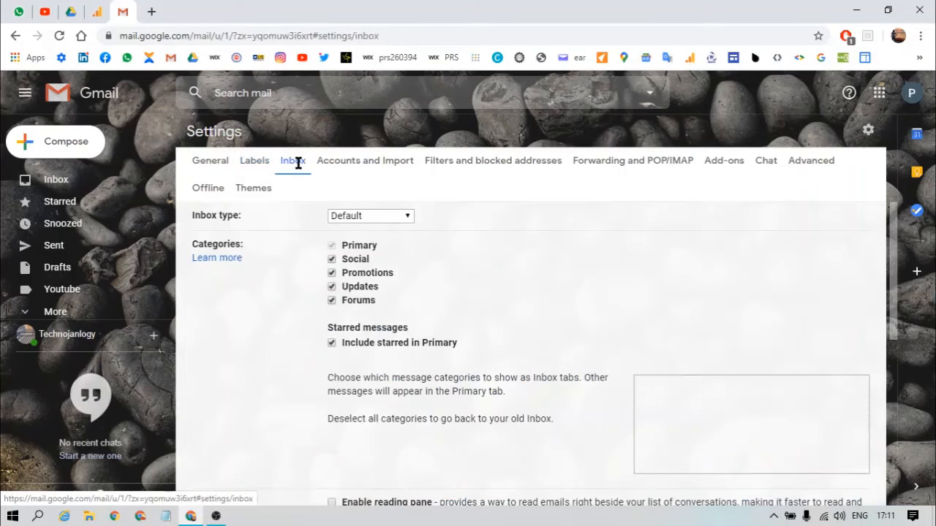
pyautogui.click(391, 217)
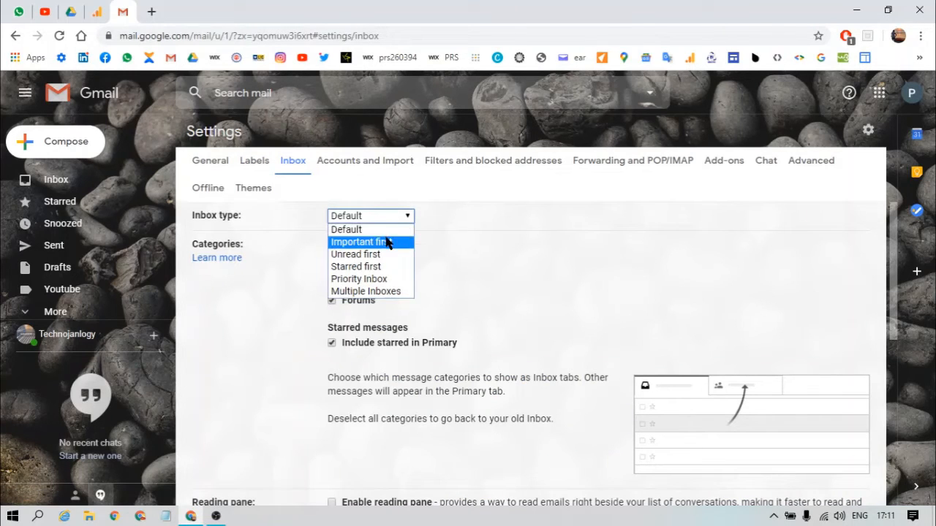
pyautogui.click(376, 279)
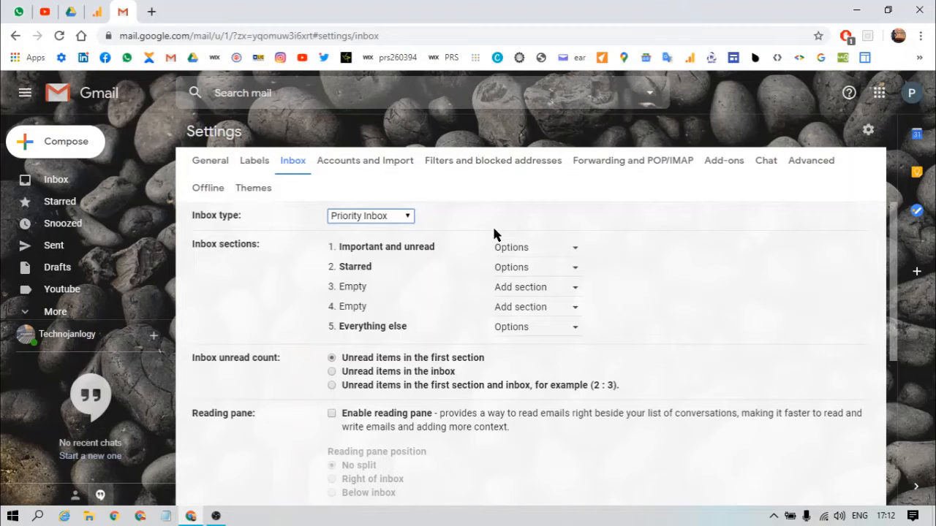
pyautogui.scroll(-5, 317, 351)
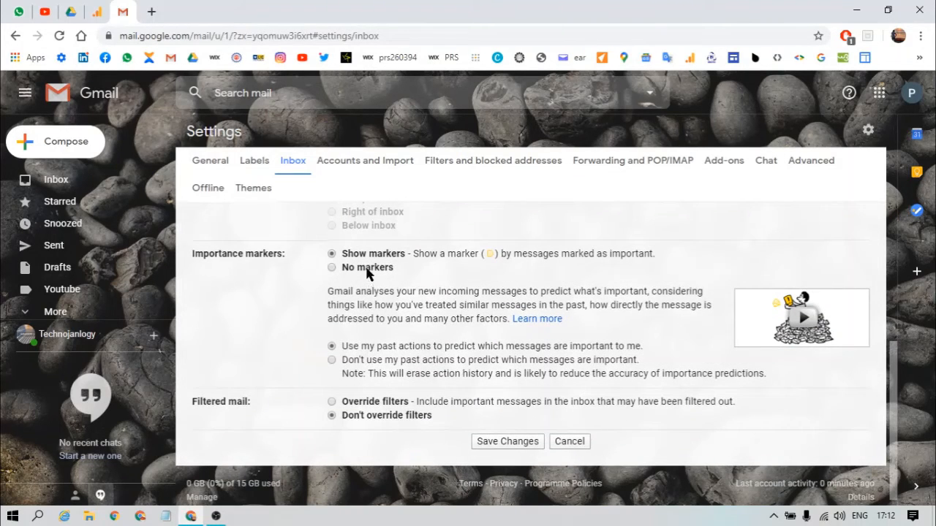
pyautogui.scroll(4, 324, 351)
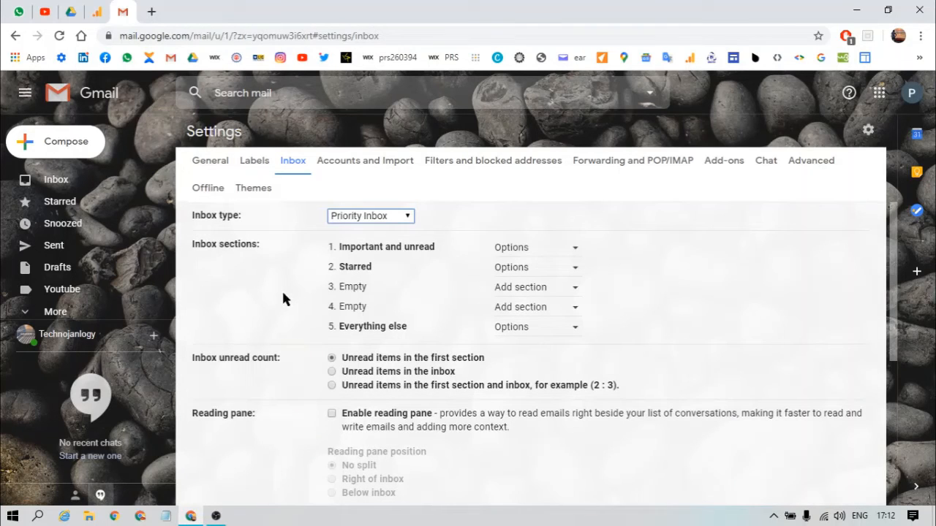
# Review the Accounts and Import settings for password, mail import, sending addresses, account access and storage
pyautogui.click(354, 164)
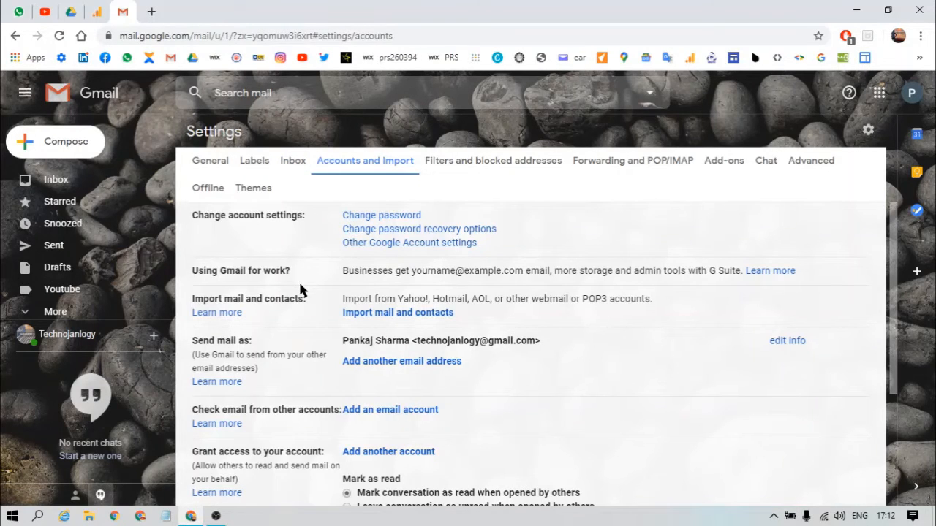
pyautogui.scroll(-2, 299, 290)
pyautogui.scroll(-2, 299, 291)
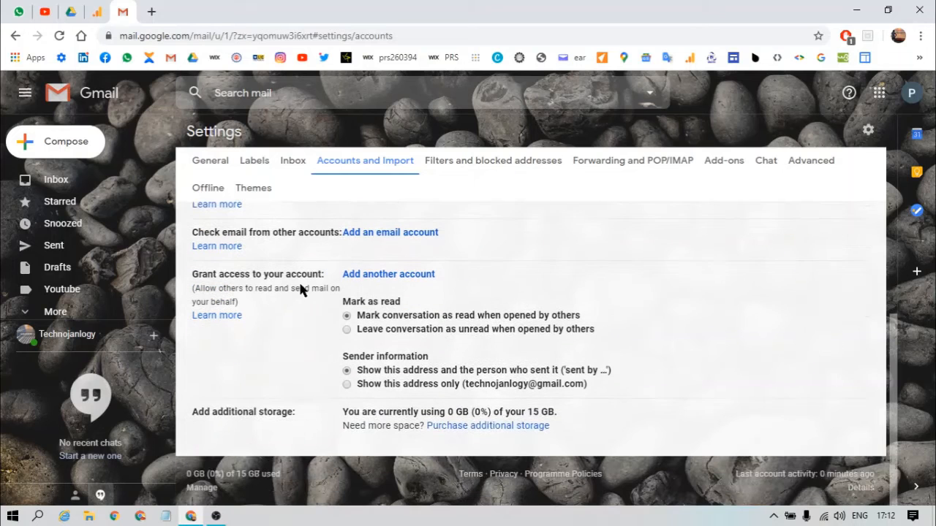
pyautogui.scroll(4, 300, 290)
pyautogui.scroll(1, 302, 289)
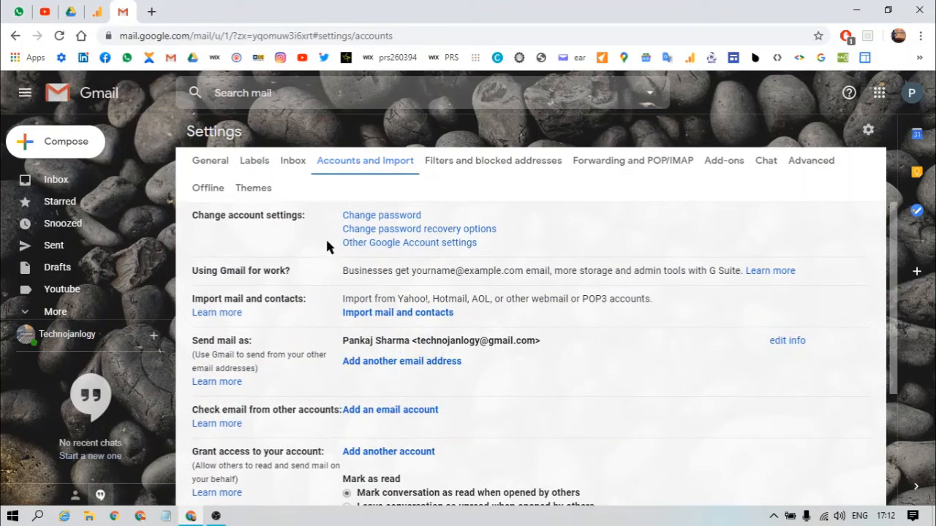
# Start a new mail filter in the Filters and blocked addresses settings
pyautogui.click(470, 164)
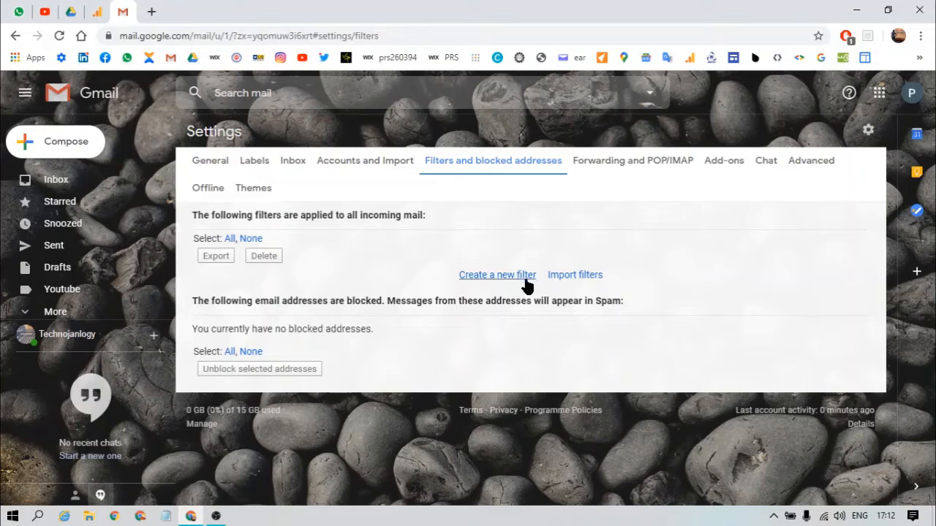
pyautogui.click(474, 277)
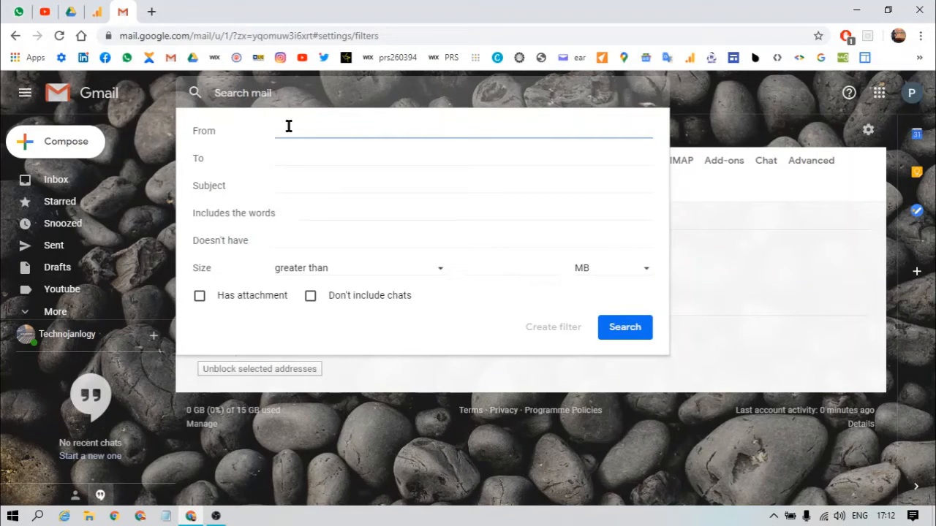
pyautogui.write('youtube')
pyautogui.press('BackSpace')
pyautogui.press('BackSpace')
pyautogui.press('BackSpace')
pyautogui.press('BackSpace')
pyautogui.press('BackSpace')
pyautogui.press('BackSpace')
pyautogui.press('BackSpace')
pyautogui.click(297, 185)
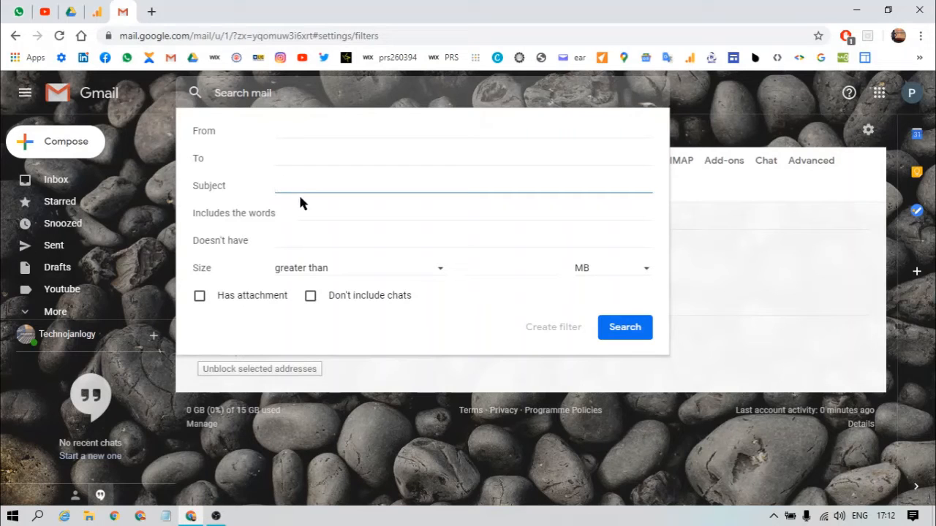
# Make the filter match messages that include the word Youtube and continue to its actions, discarding the unsaved settings changes
pyautogui.click(301, 219)
pyautogui.write('Youtube')
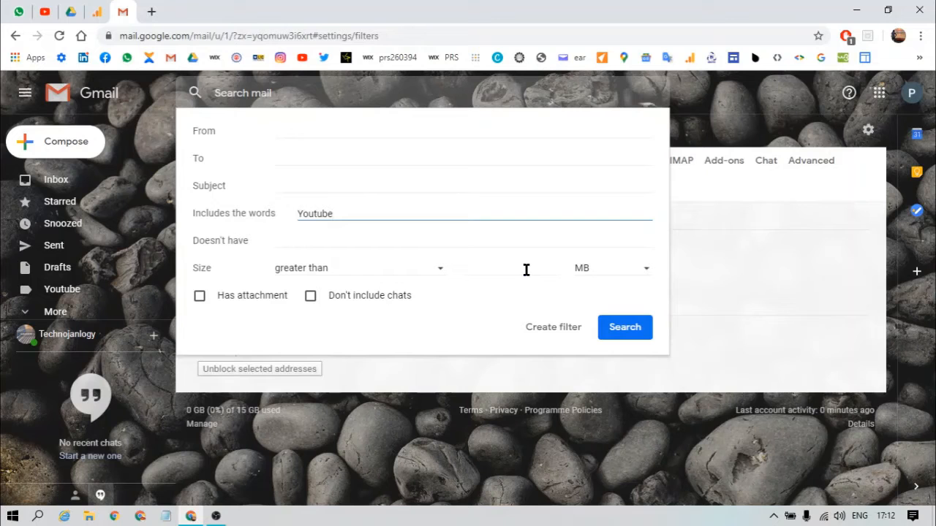
pyautogui.click(560, 333)
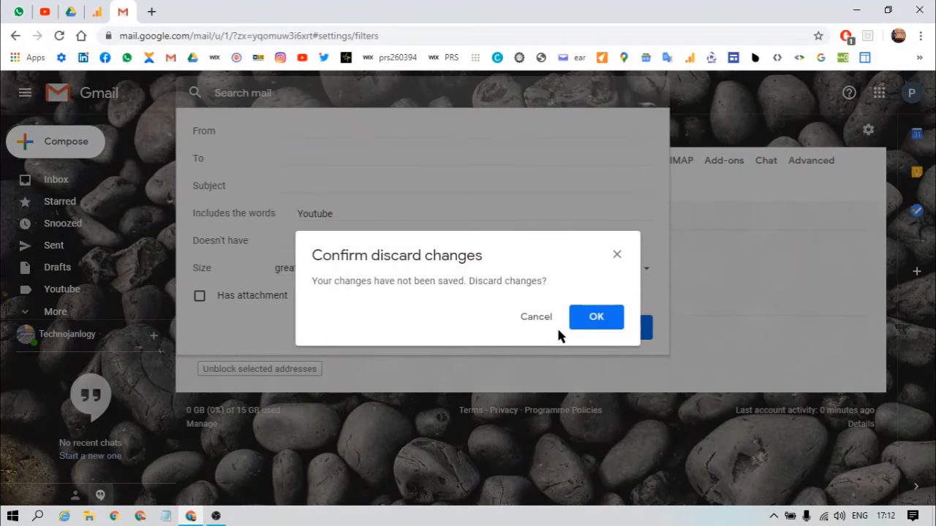
pyautogui.click(596, 319)
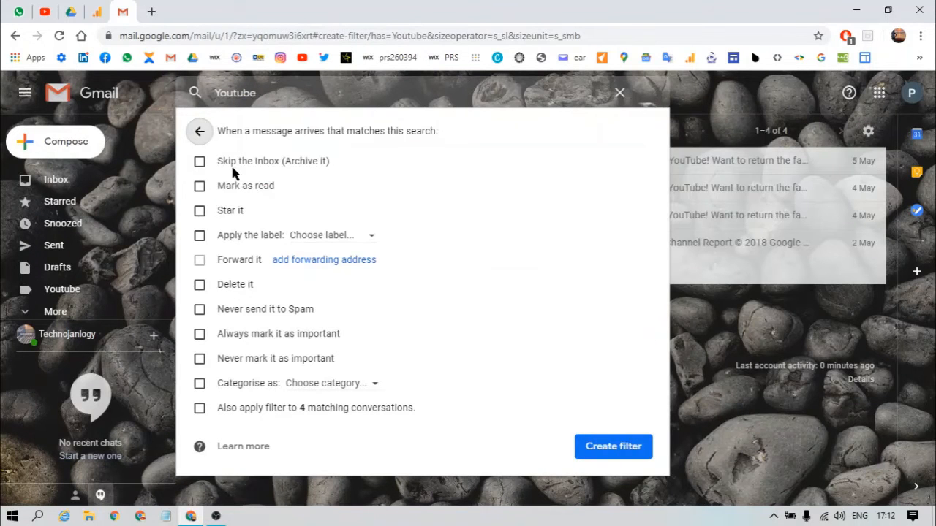
# Create the filter so that it skips the inbox, applies the Youtube label and also covers existing matching conversations
pyautogui.click(200, 161)
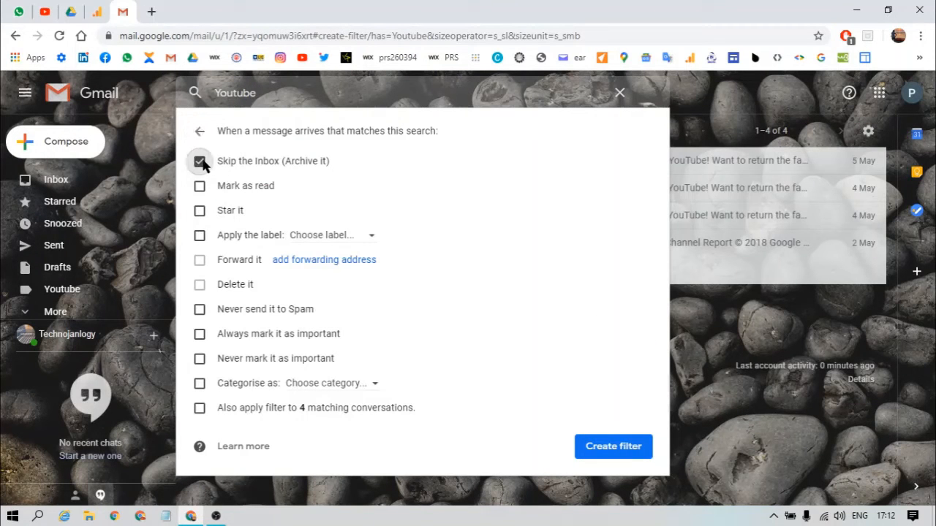
pyautogui.click(316, 241)
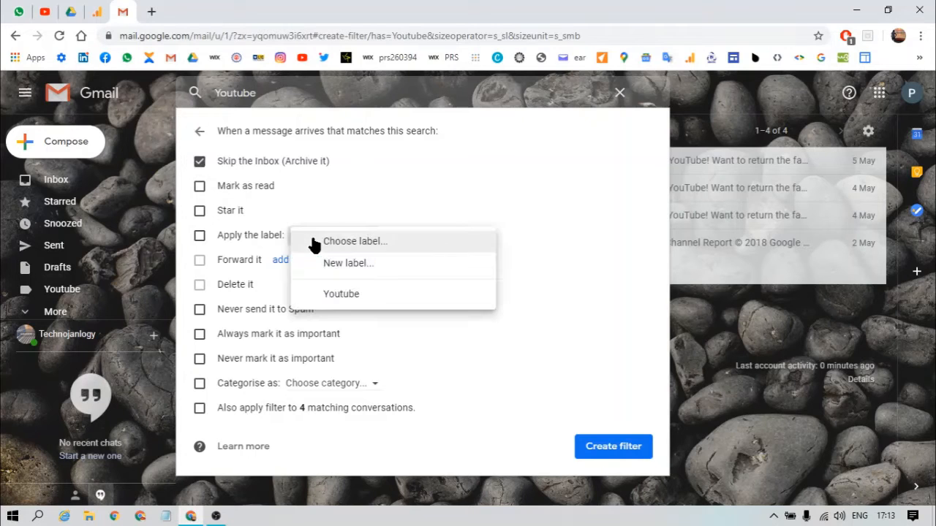
pyautogui.click(341, 294)
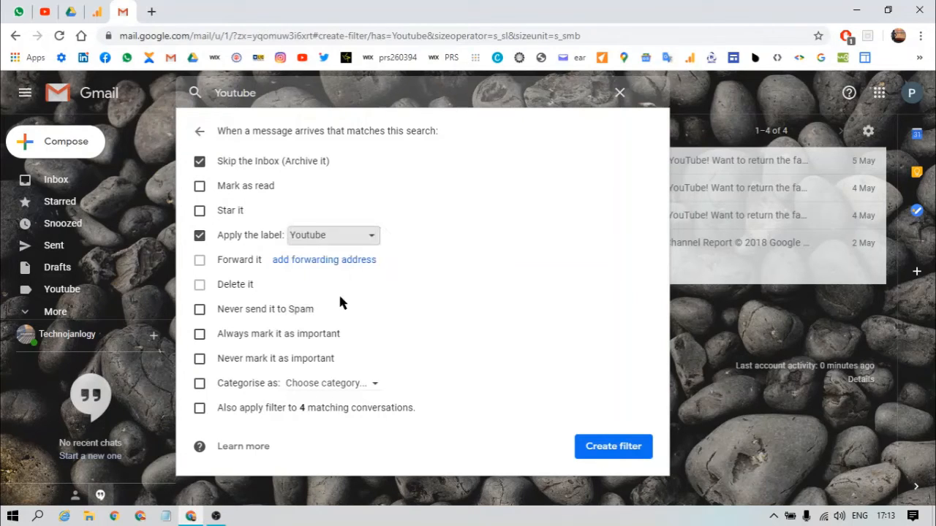
pyautogui.click(327, 241)
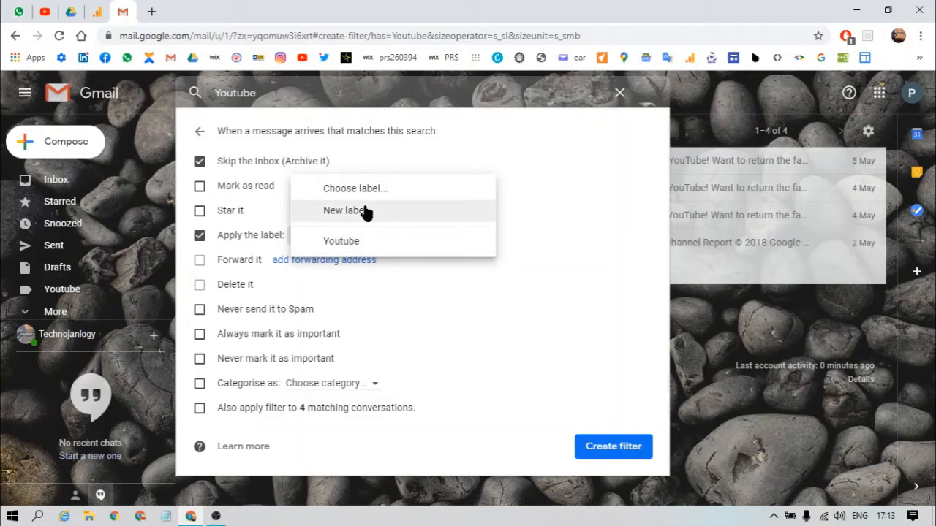
pyautogui.click(358, 242)
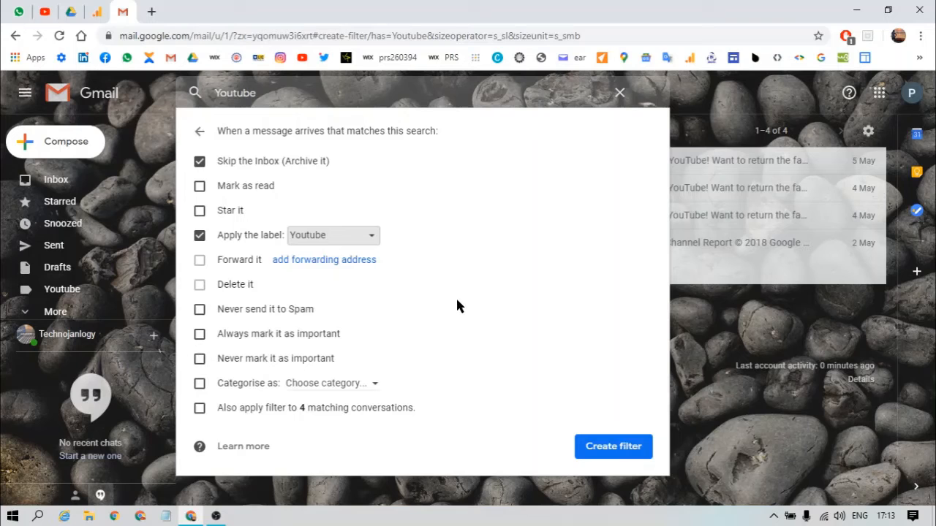
pyautogui.click(199, 410)
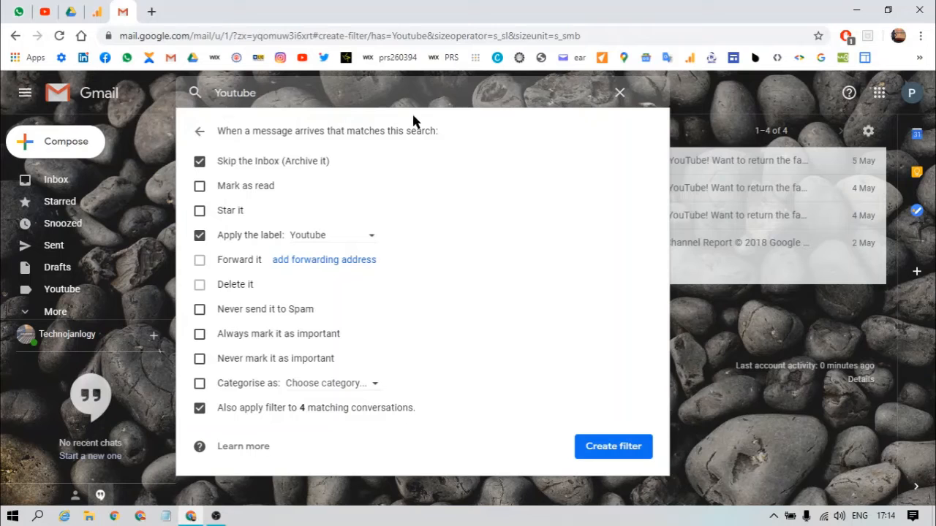
pyautogui.click(618, 449)
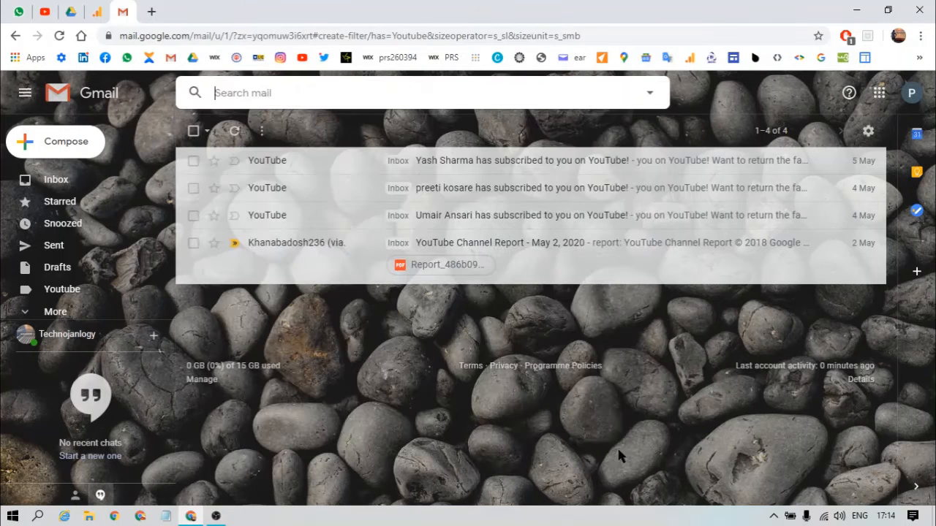
pyautogui.click(486, 292)
pyautogui.click(297, 92)
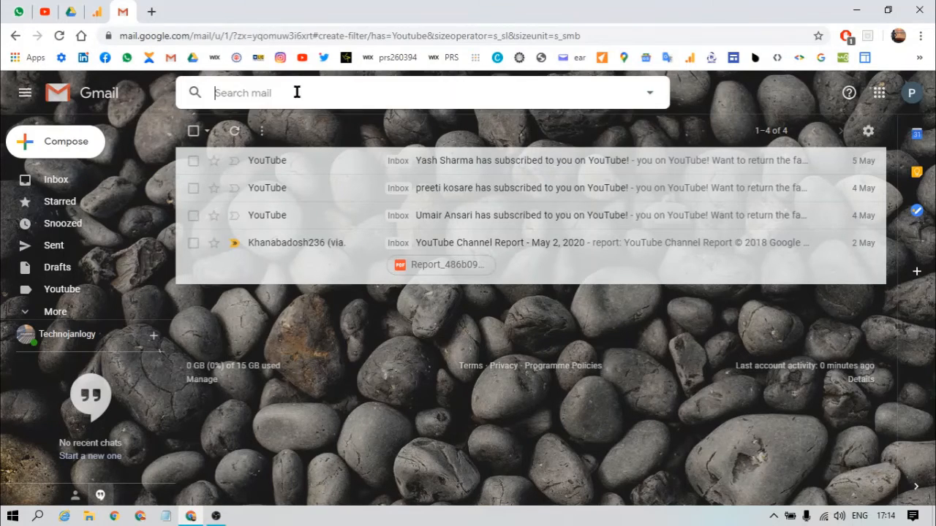
# Compare the messages under the Youtube label with the Primary, Updates and Forums categories of the inbox, finishing at the Youtube label
pyautogui.click(95, 100)
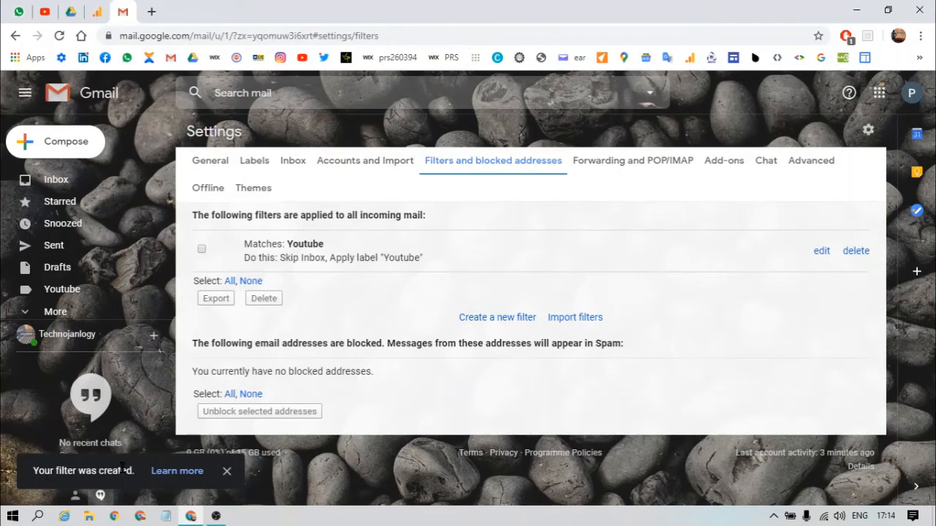
pyautogui.click(52, 290)
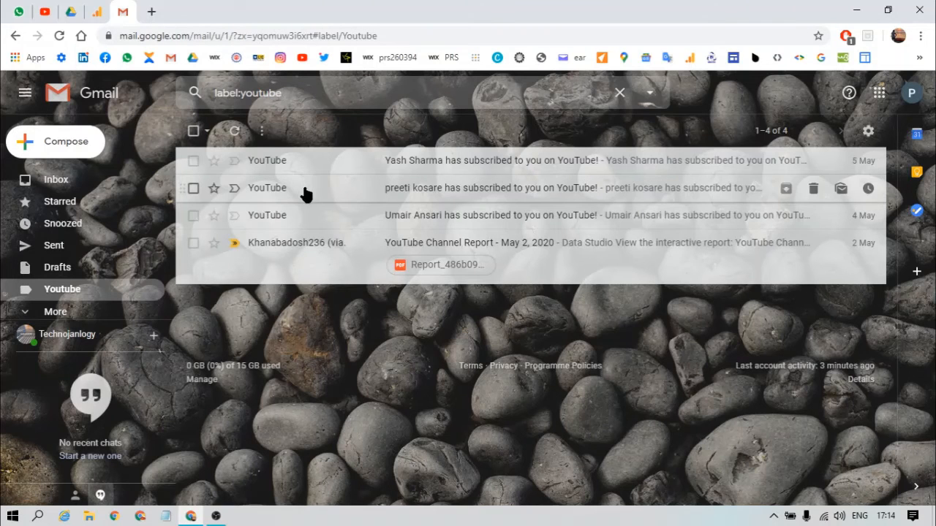
pyautogui.click(100, 184)
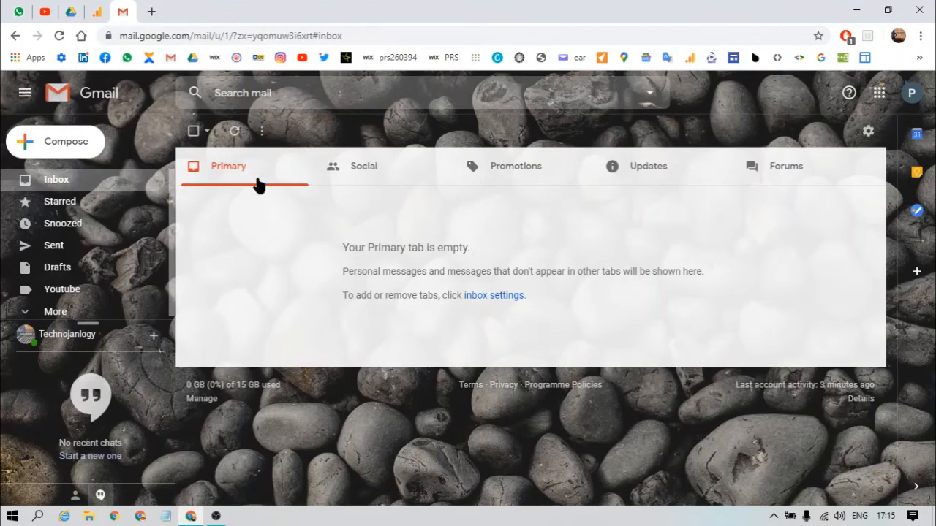
pyautogui.click(656, 179)
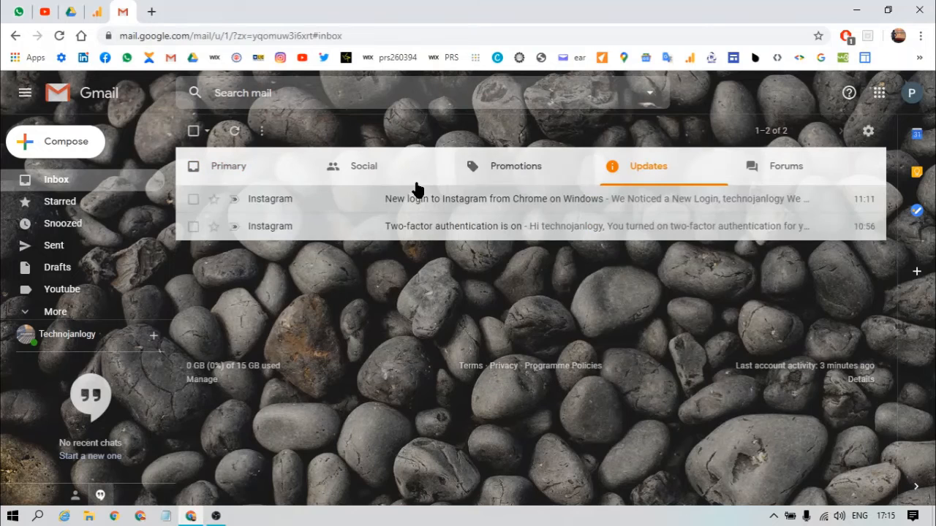
pyautogui.click(811, 174)
pyautogui.click(71, 298)
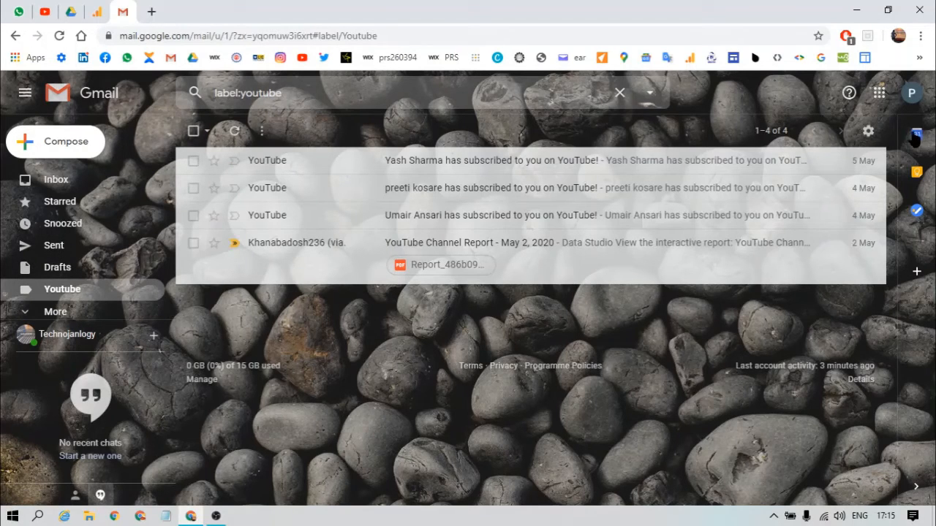
# Open the mail settings and review the General page and the Forwarding and POP/IMAP options
pyautogui.click(868, 131)
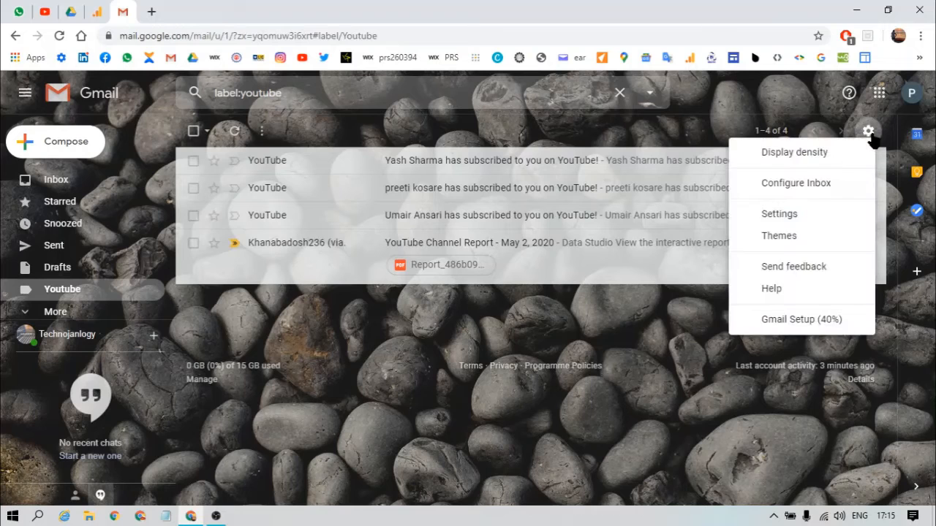
pyautogui.click(800, 213)
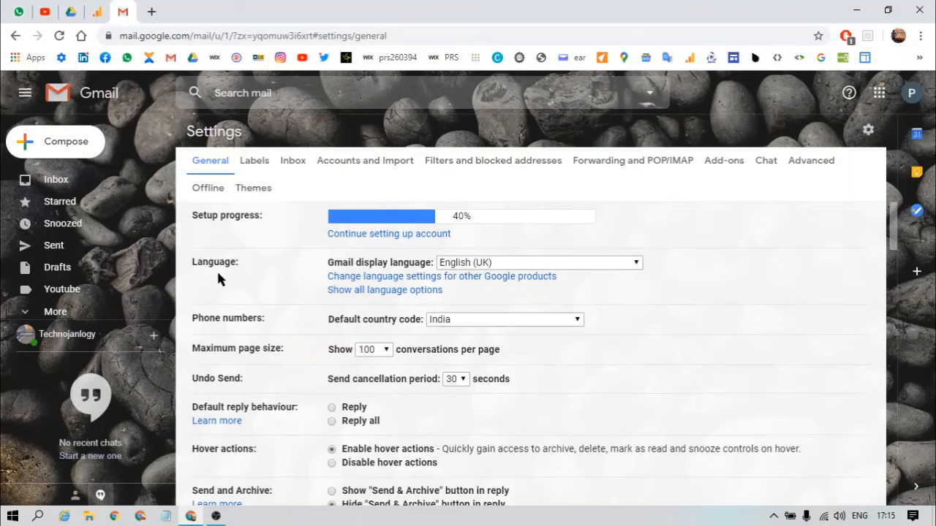
pyautogui.scroll(-2, 259, 277)
pyautogui.scroll(2, 260, 277)
pyautogui.click(633, 163)
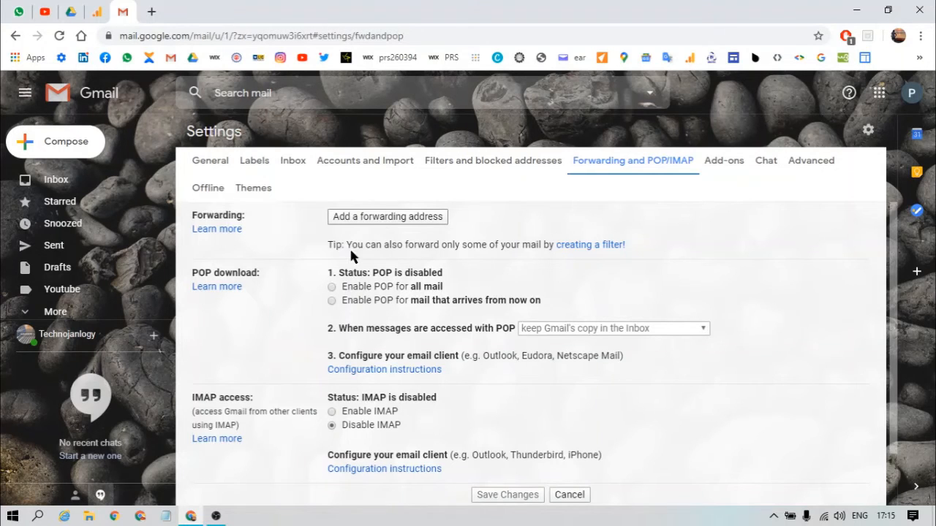
pyautogui.scroll(-2, 324, 372)
pyautogui.scroll(2, 324, 371)
# Open the add-on manager from the Add-ons settings and list the G Suite Marketplace apps in the Works with Gmail category
pyautogui.click(725, 164)
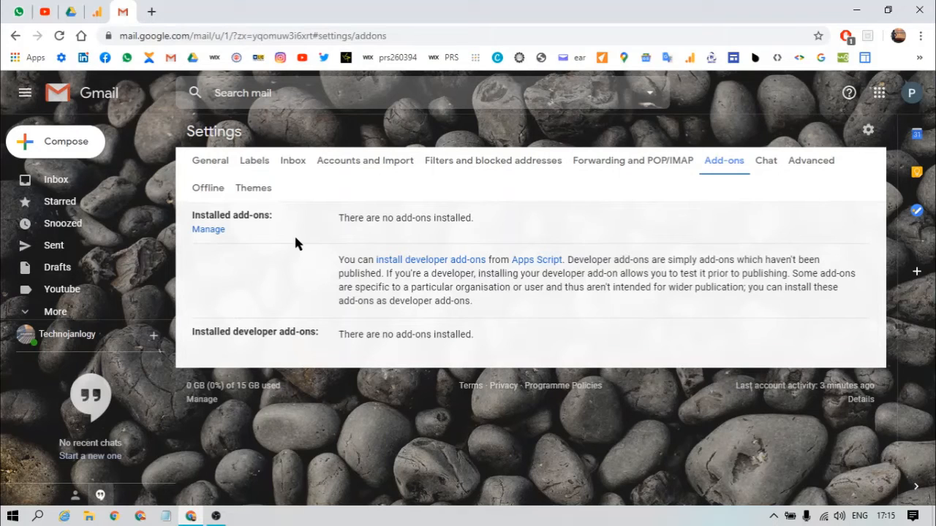
pyautogui.click(204, 229)
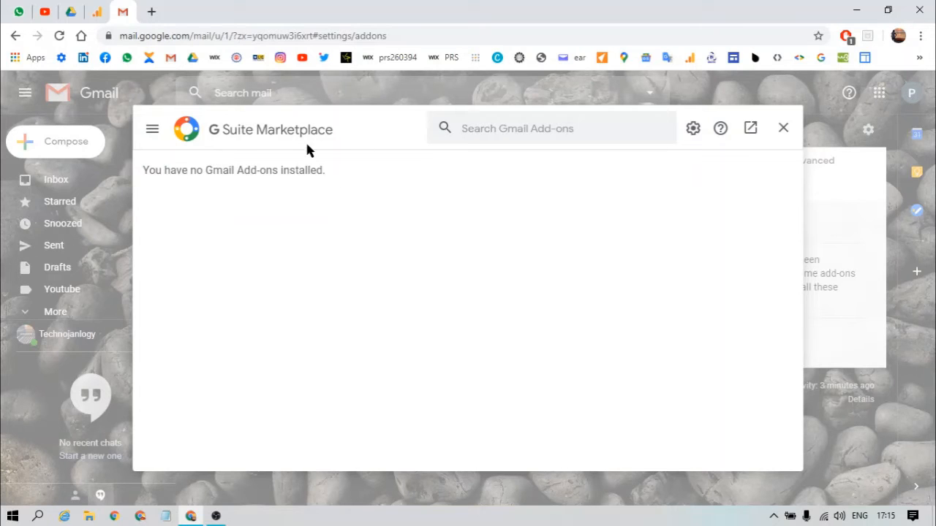
pyautogui.click(151, 131)
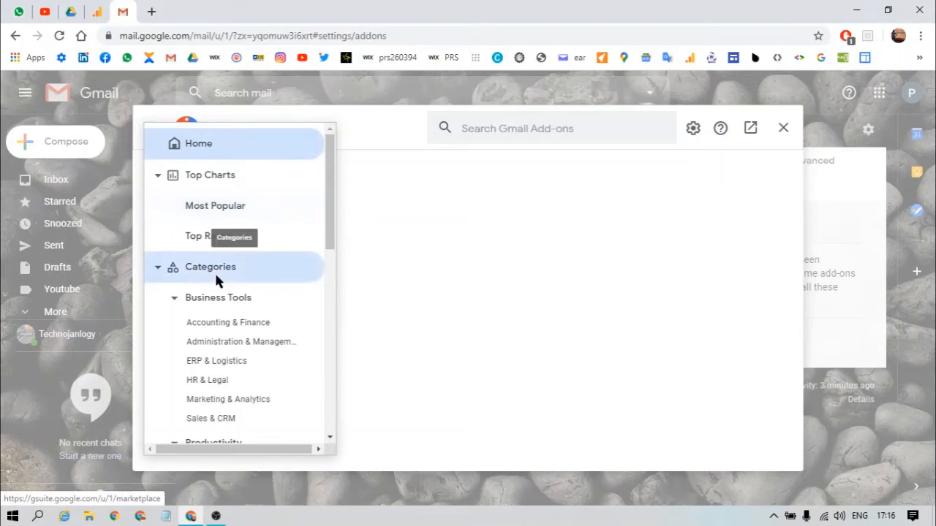
pyautogui.scroll(-10, 218, 279)
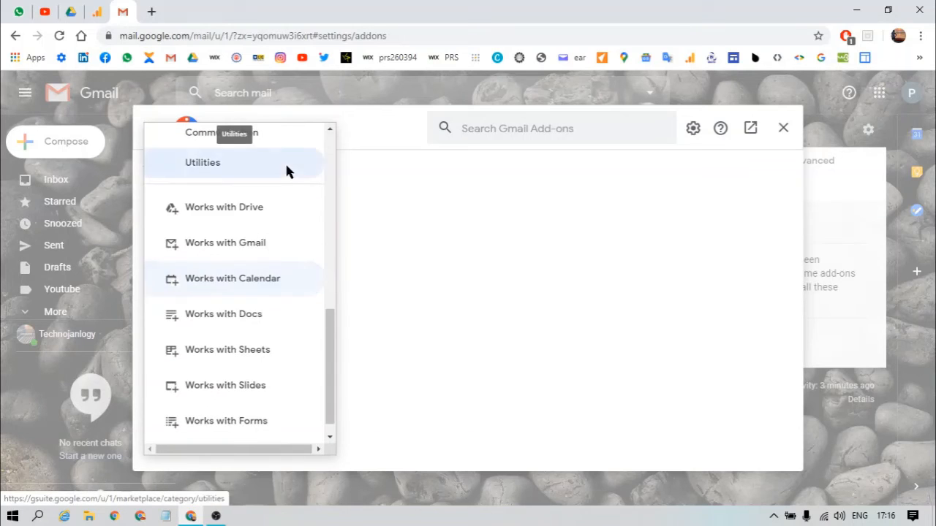
pyautogui.click(245, 249)
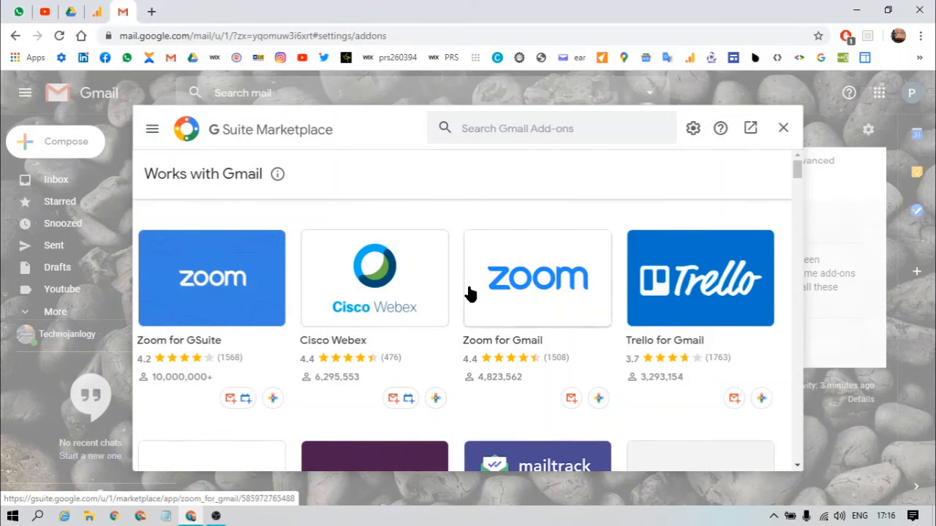
# Browse the available Gmail add-ons in the marketplace, such as Slack, Evernote and Dropbox, and close the marketplace without installing any
pyautogui.scroll(-3, 465, 277)
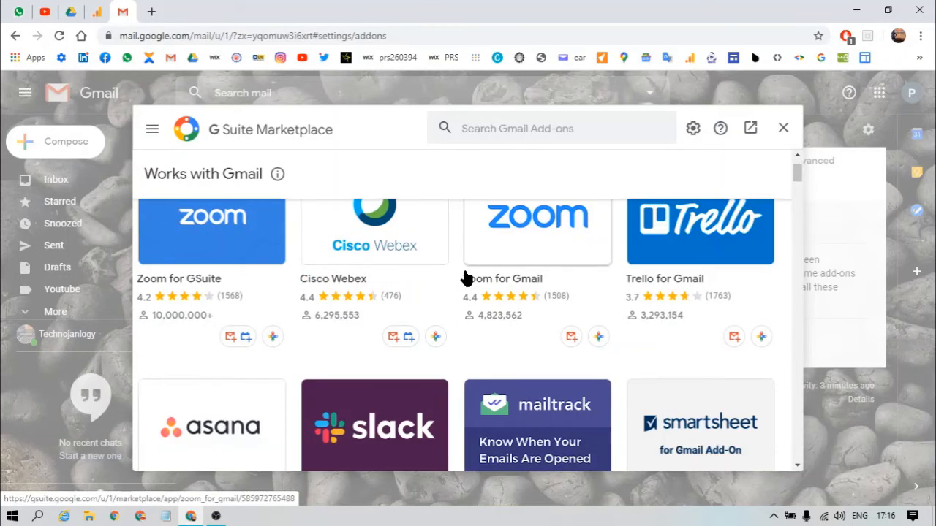
pyautogui.scroll(-2, 387, 335)
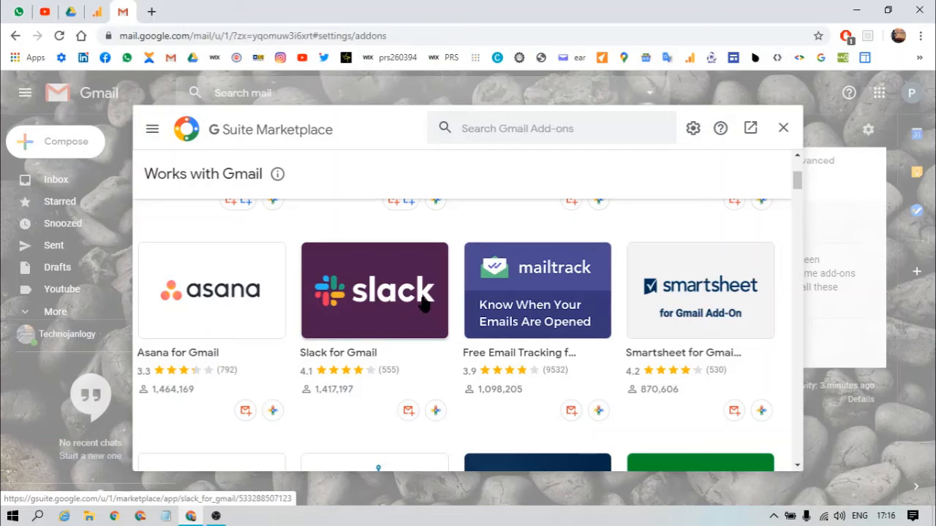
pyautogui.scroll(-5, 423, 305)
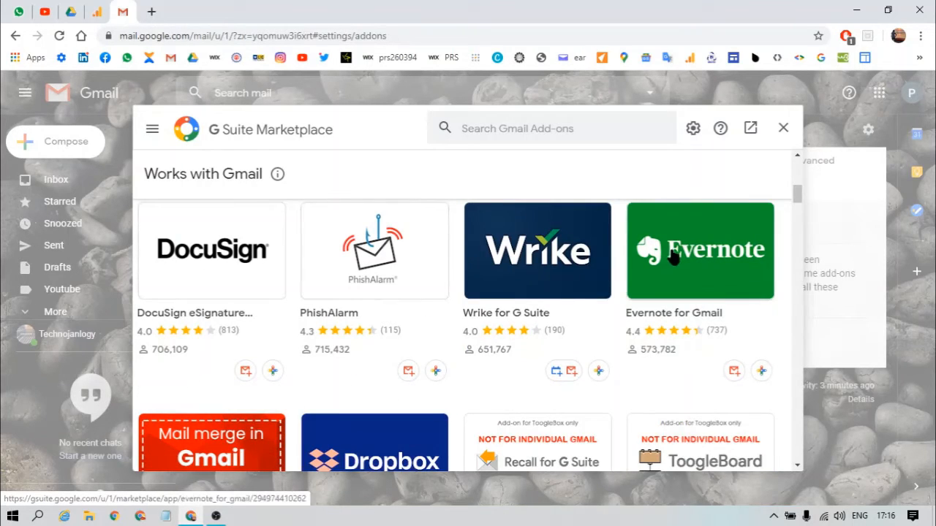
pyautogui.scroll(-7, 411, 343)
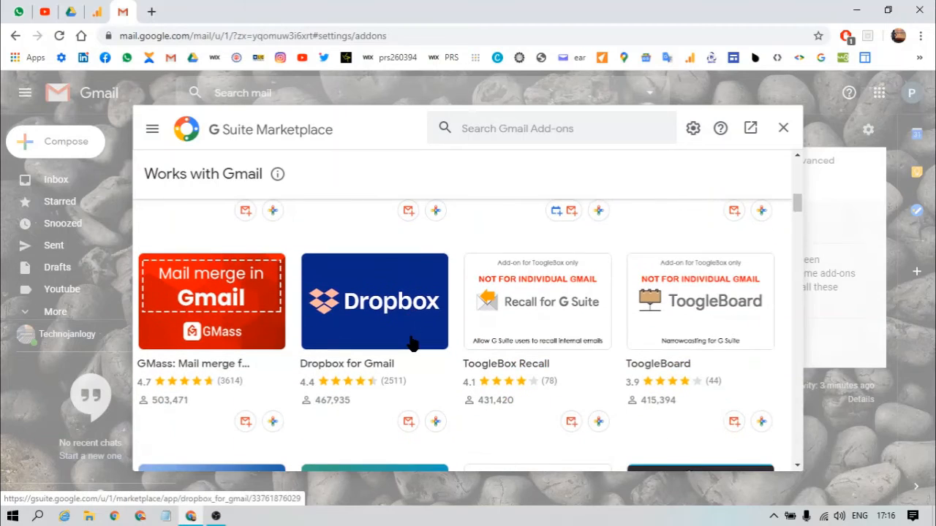
pyautogui.scroll(-5, 412, 343)
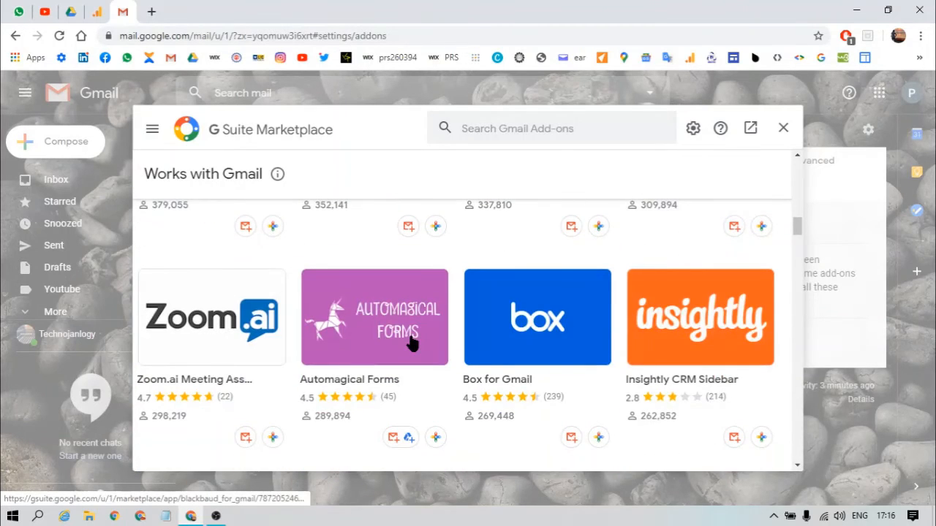
pyautogui.scroll(-6, 411, 343)
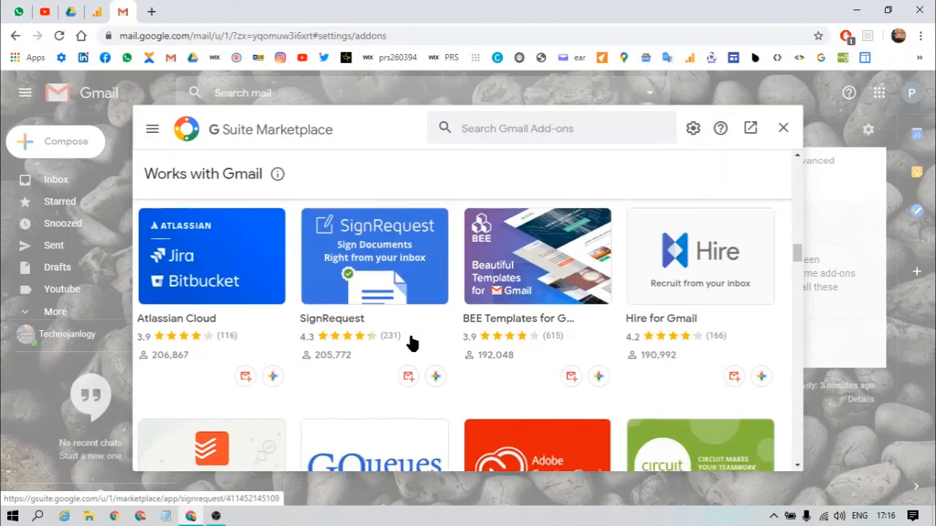
pyautogui.scroll(-3, 411, 343)
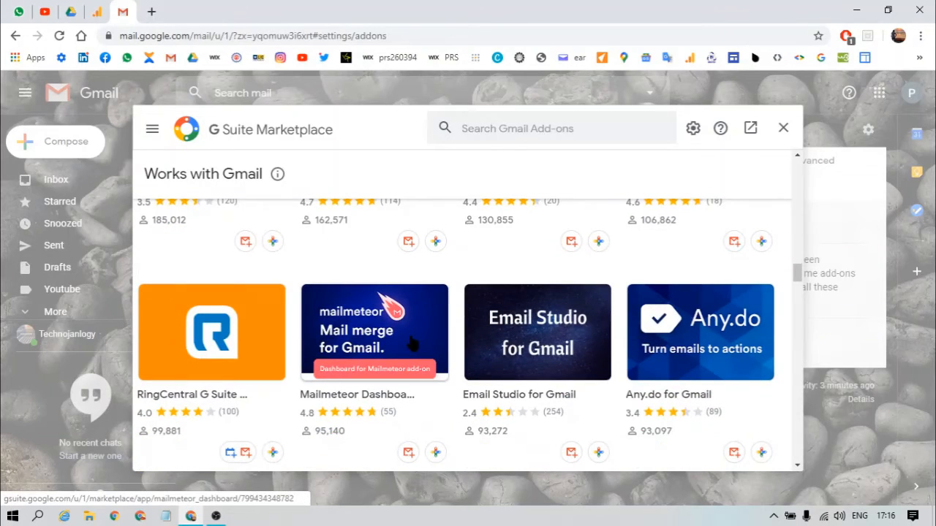
pyautogui.scroll(-4, 412, 344)
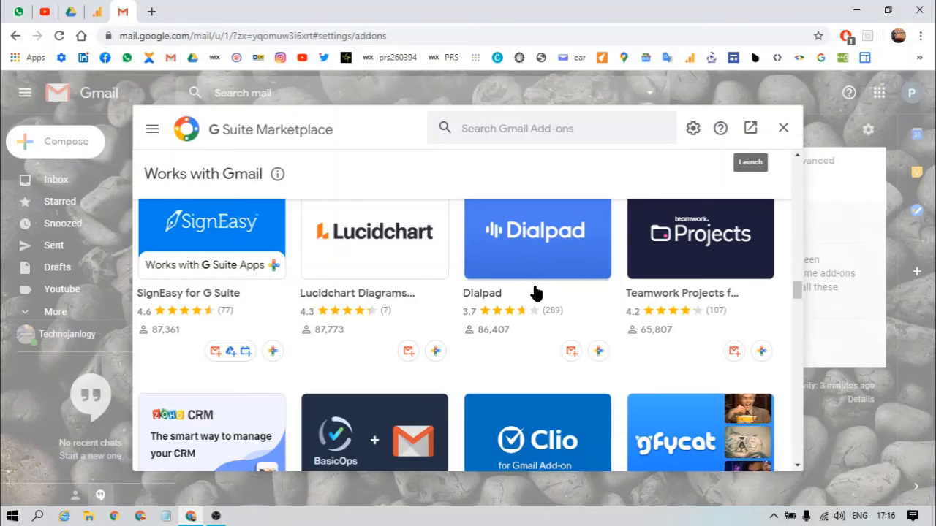
pyautogui.scroll(-4, 532, 309)
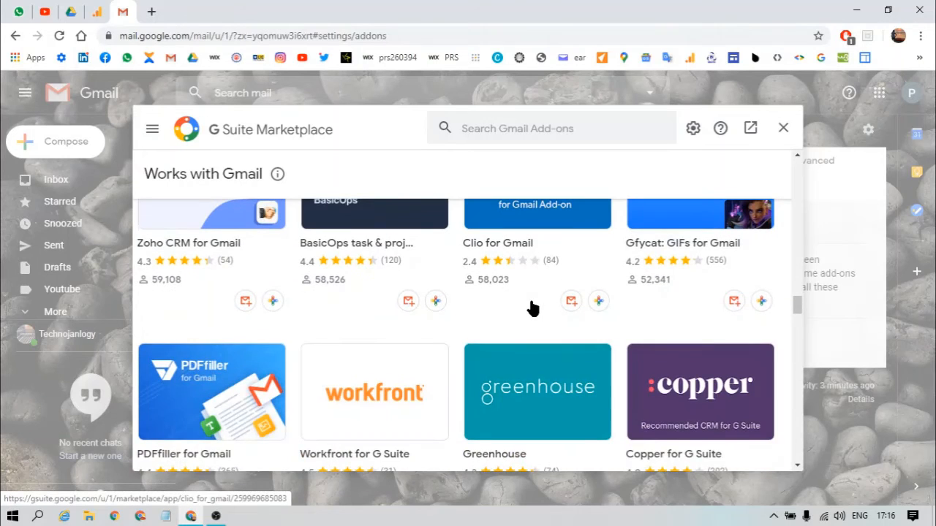
pyautogui.scroll(-5, 532, 309)
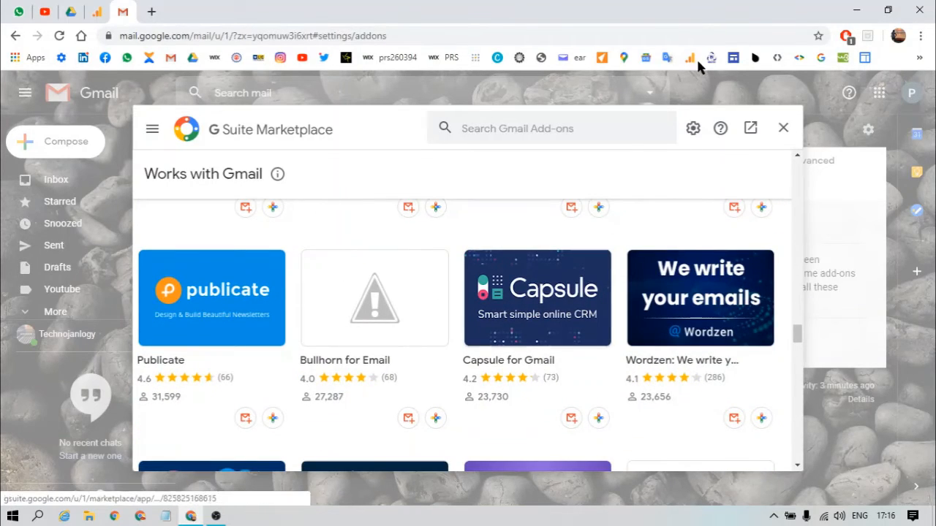
pyautogui.click(781, 132)
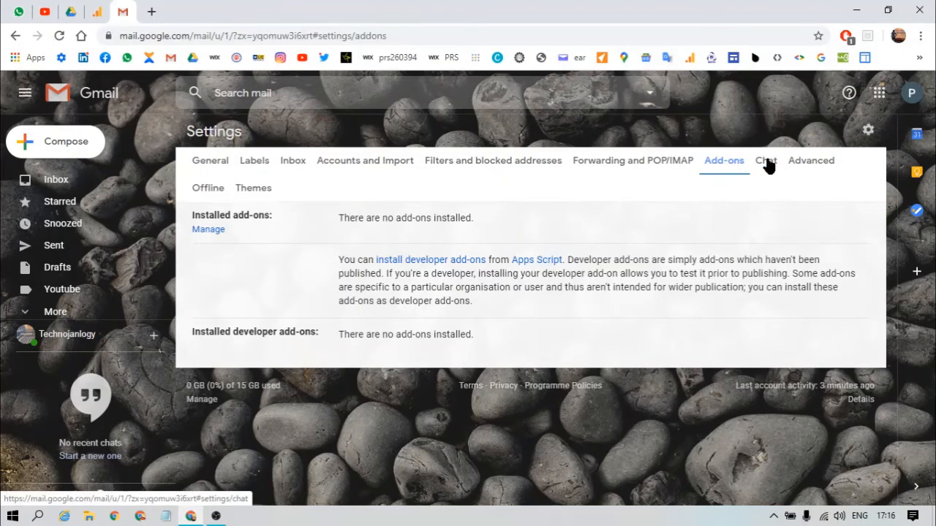
# Review the options for turning chat on or off in the Chat settings, keeping Chat on selected
pyautogui.click(766, 161)
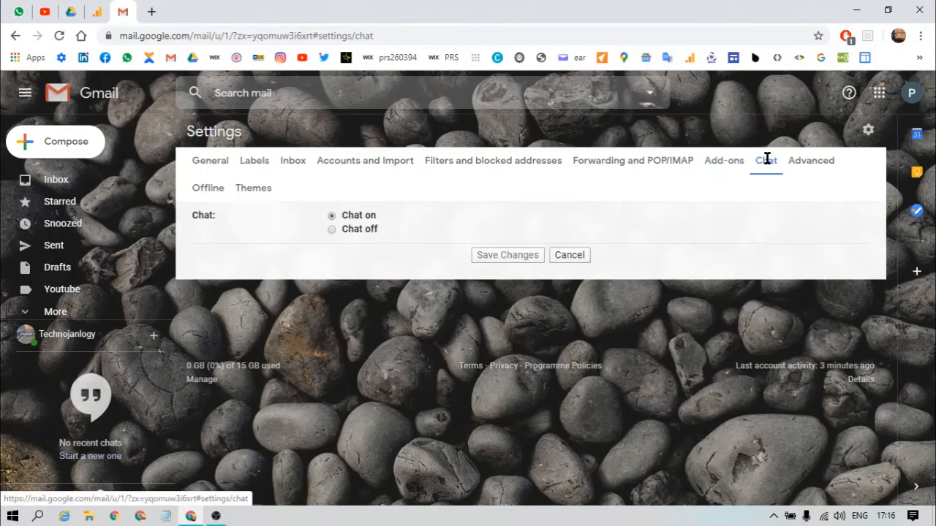
pyautogui.click(332, 229)
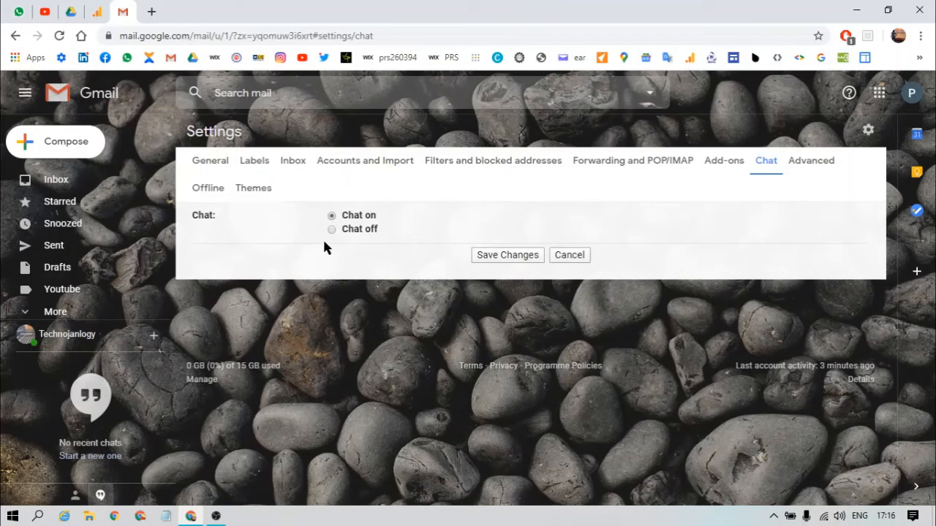
# Enable Templates, Custom keyboard shortcuts and Unread message icon in the Advanced settings, and review the remaining advanced options
pyautogui.click(801, 162)
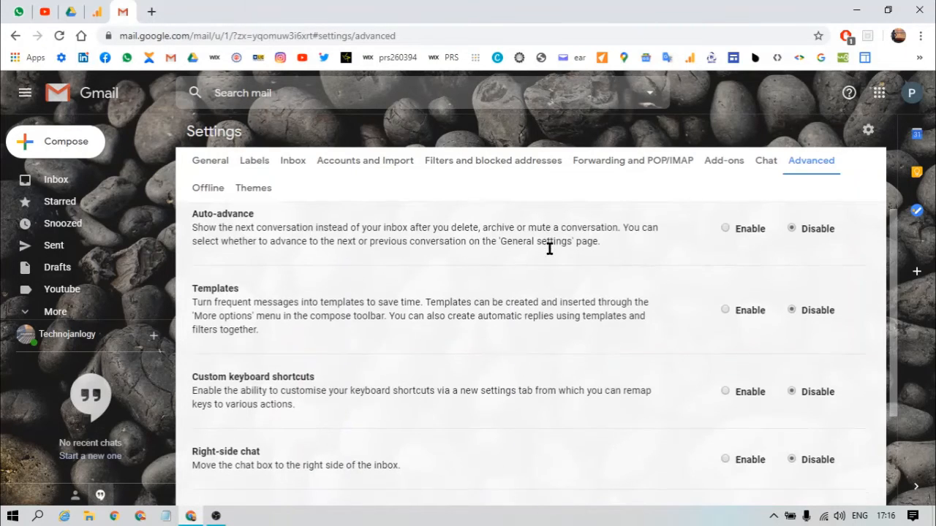
pyautogui.scroll(-1, 549, 248)
pyautogui.click(725, 279)
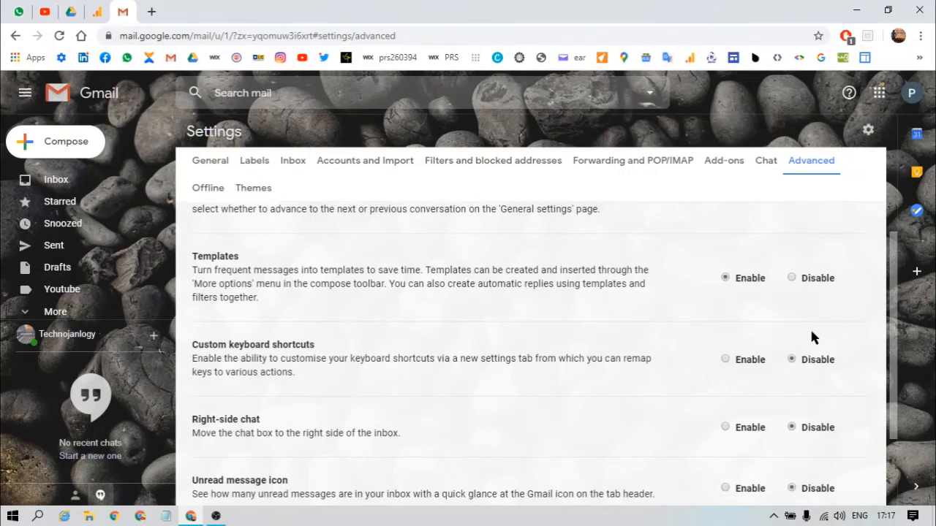
pyautogui.click(726, 359)
pyautogui.scroll(-2, 478, 371)
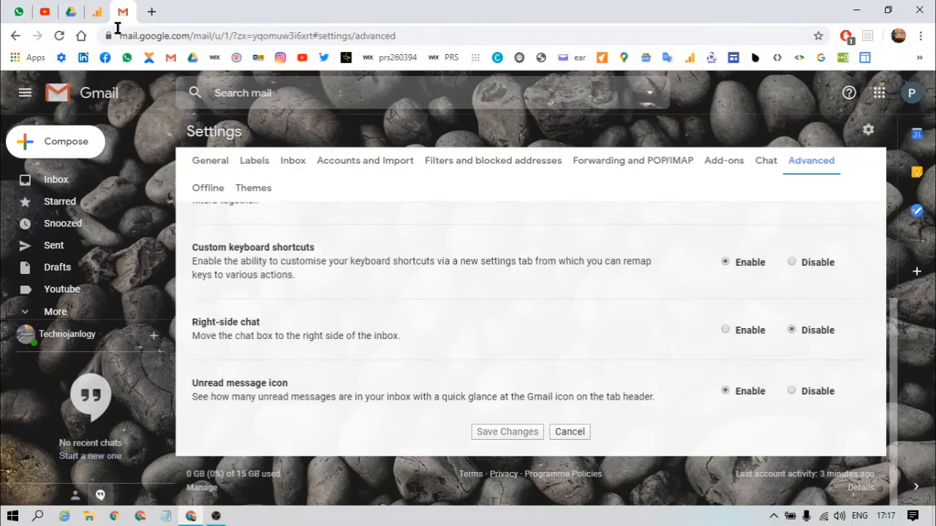
pyautogui.scroll(2, 563, 281)
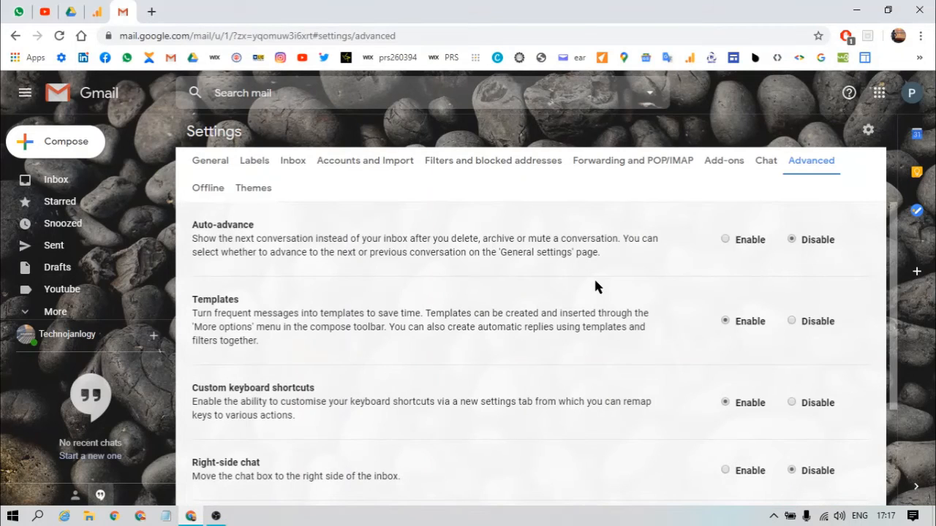
pyautogui.scroll(-2, 595, 286)
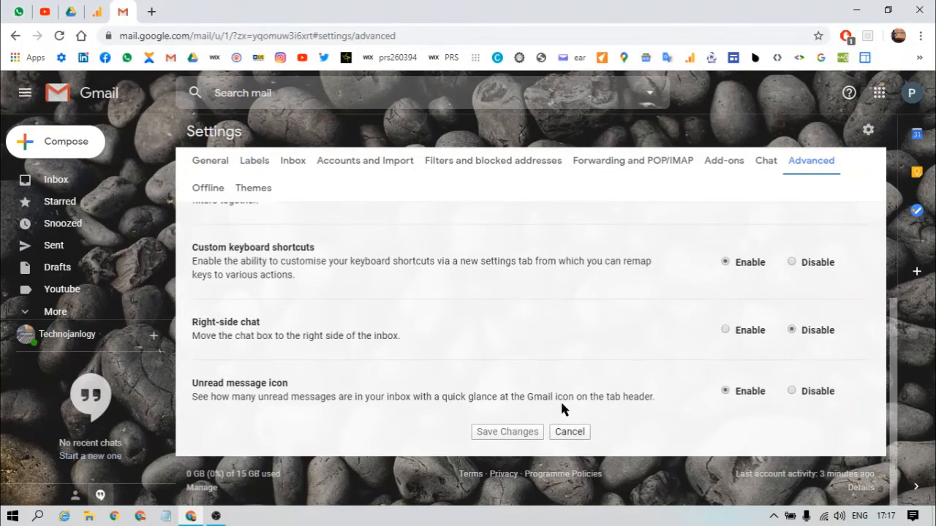
pyautogui.scroll(2, 574, 299)
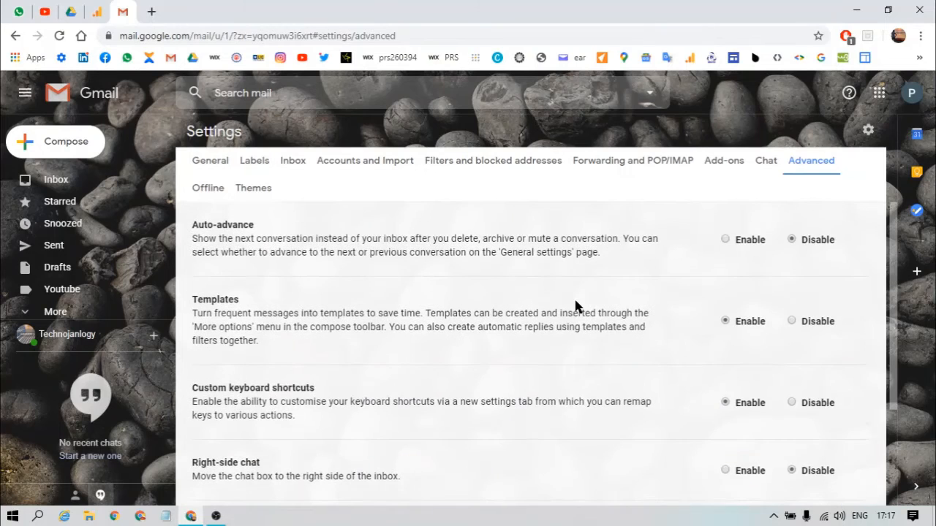
# Look back through the Add-ons, Filters and blocked addresses, Accounts and Import, and Labels settings
pyautogui.click(721, 165)
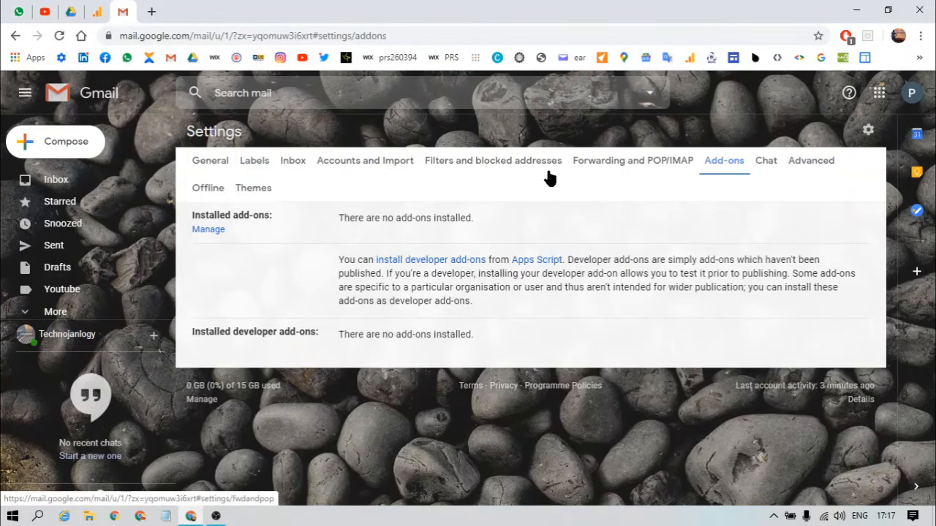
pyautogui.click(515, 166)
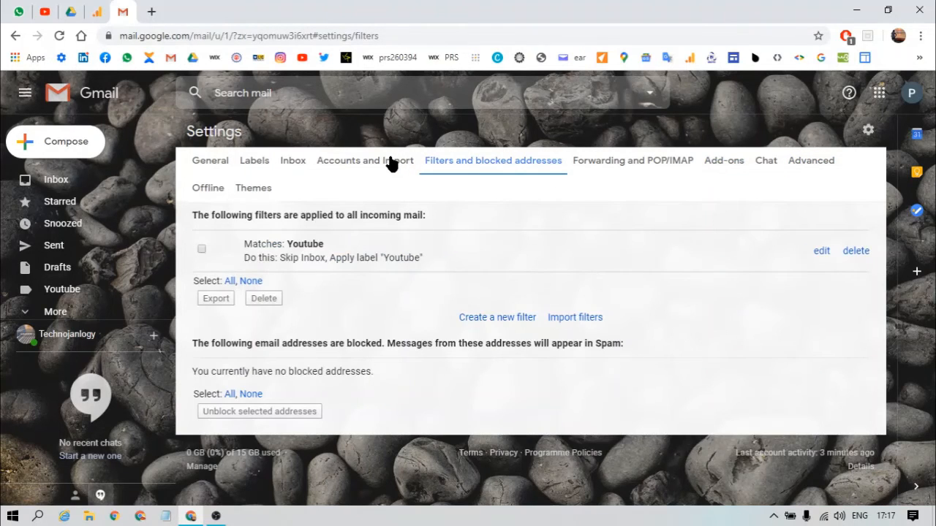
pyautogui.click(390, 156)
pyautogui.click(255, 164)
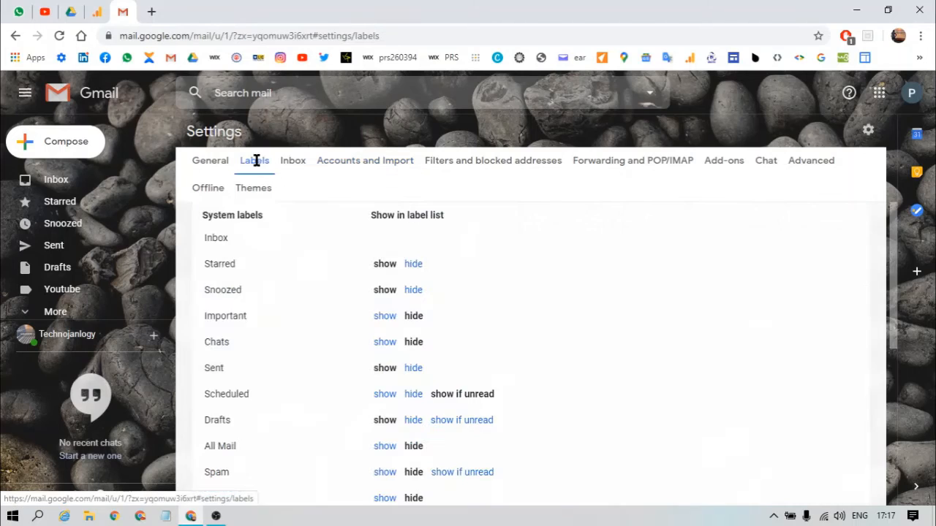
# Return to the General settings and save the changes
pyautogui.scroll(-5, 283, 349)
pyautogui.scroll(5, 284, 349)
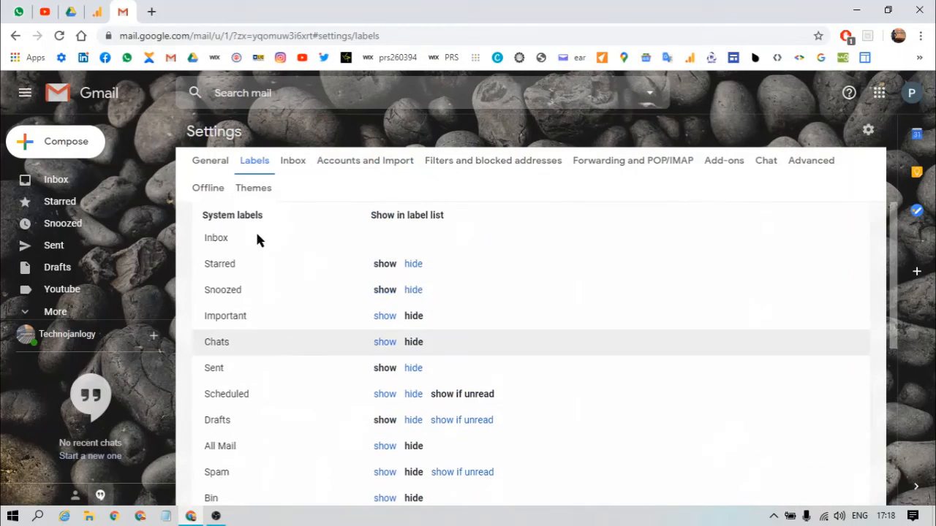
pyautogui.click(211, 163)
pyautogui.scroll(-15, 334, 378)
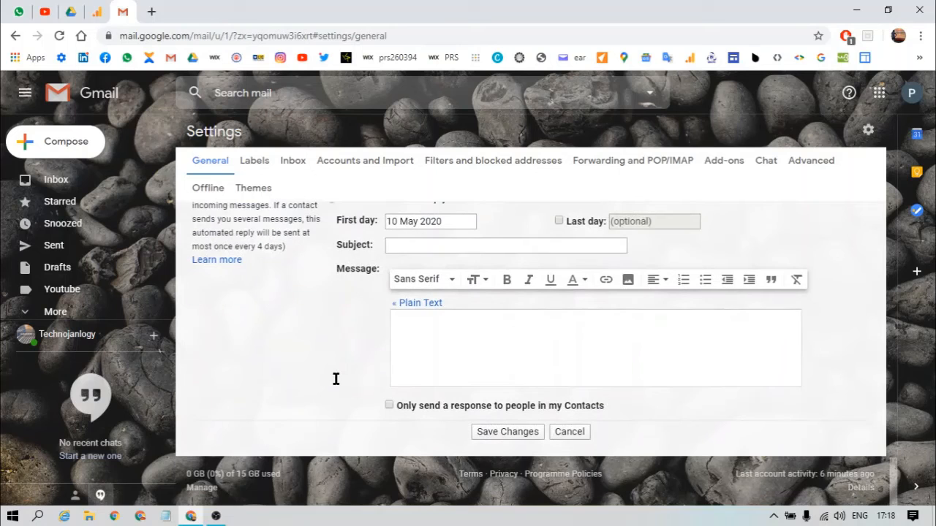
pyautogui.click(520, 434)
pyautogui.scroll(10, 247, 310)
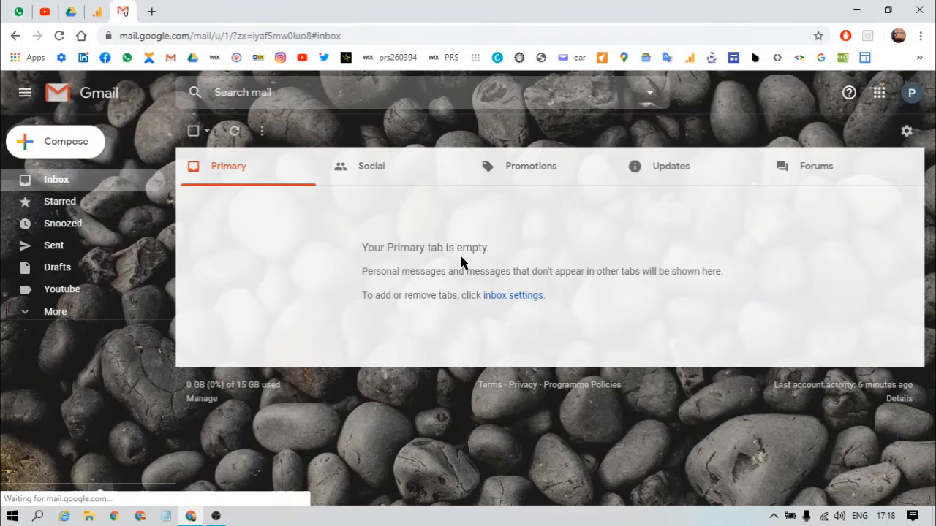
# Look through the Forums, Updates, Promotions, Social and Primary categories of the inbox
pyautogui.click(800, 181)
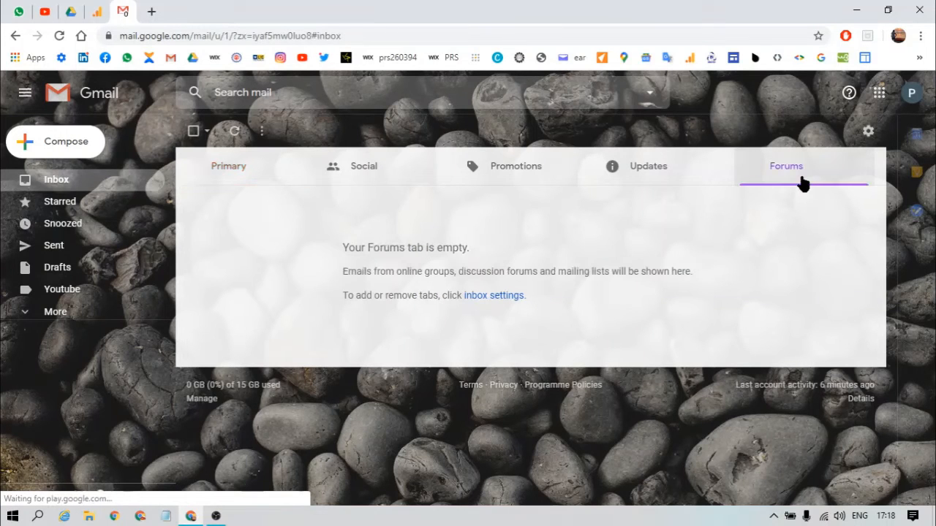
pyautogui.click(689, 175)
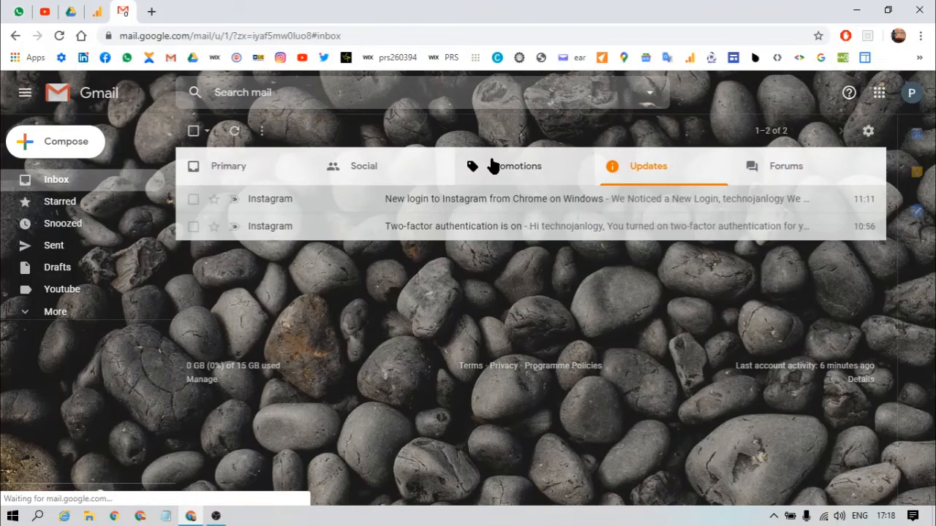
pyautogui.click(491, 165)
pyautogui.click(393, 172)
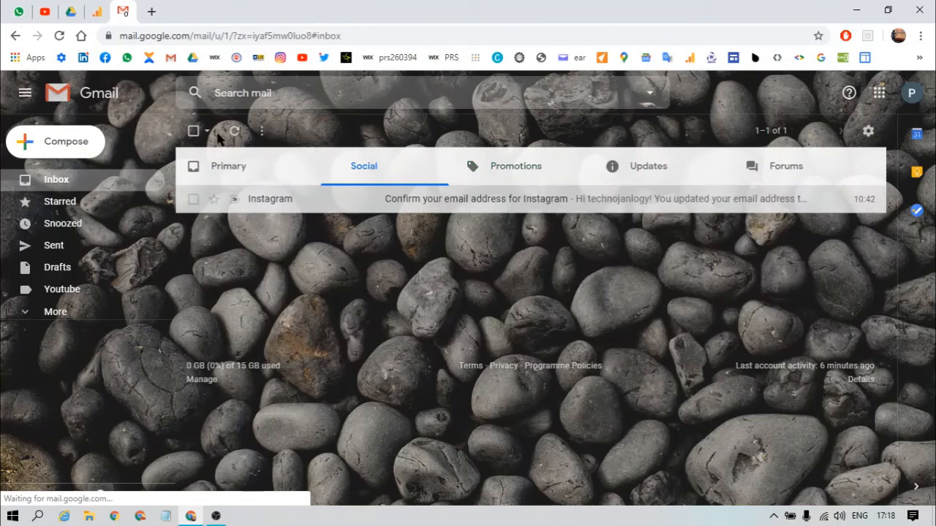
pyautogui.click(218, 185)
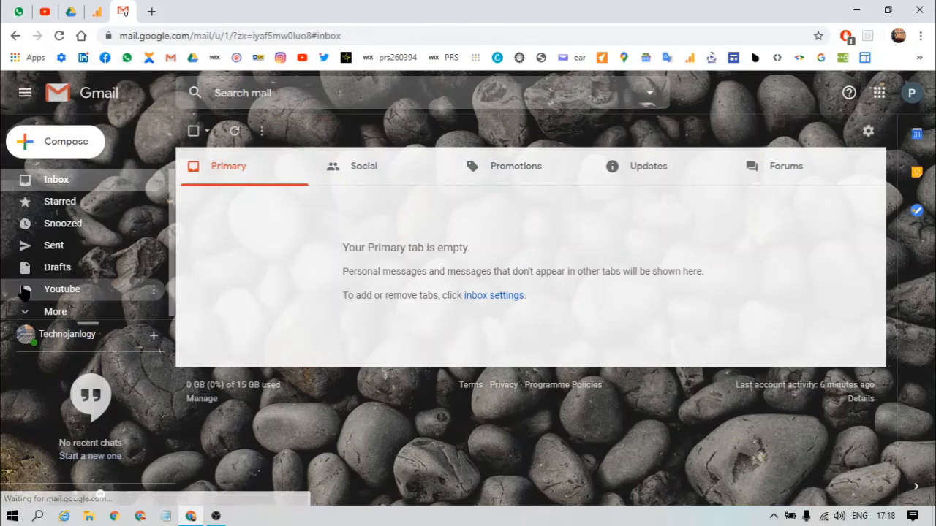
pyautogui.scroll(-1, 82, 275)
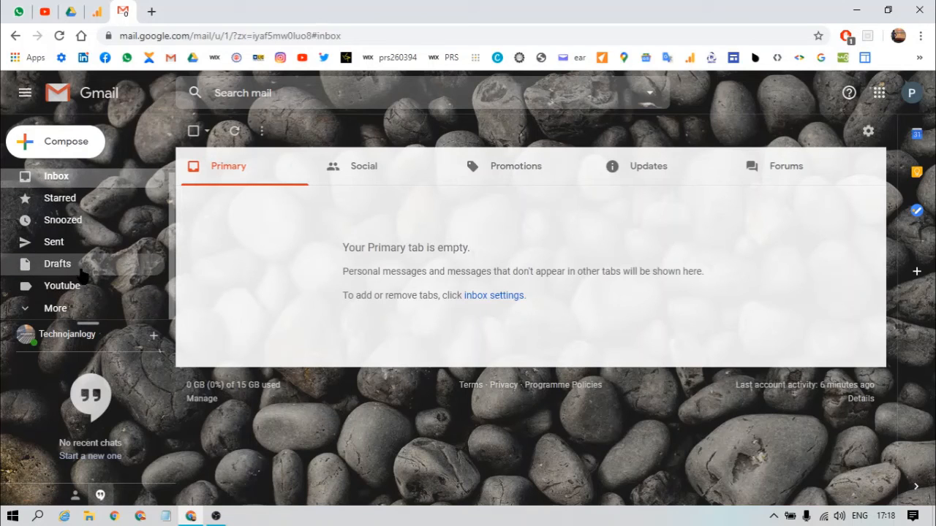
# Star the message "New login to Instagram from Chrome on Windows" in Updates, and view it under Primary and Starred
pyautogui.click(556, 186)
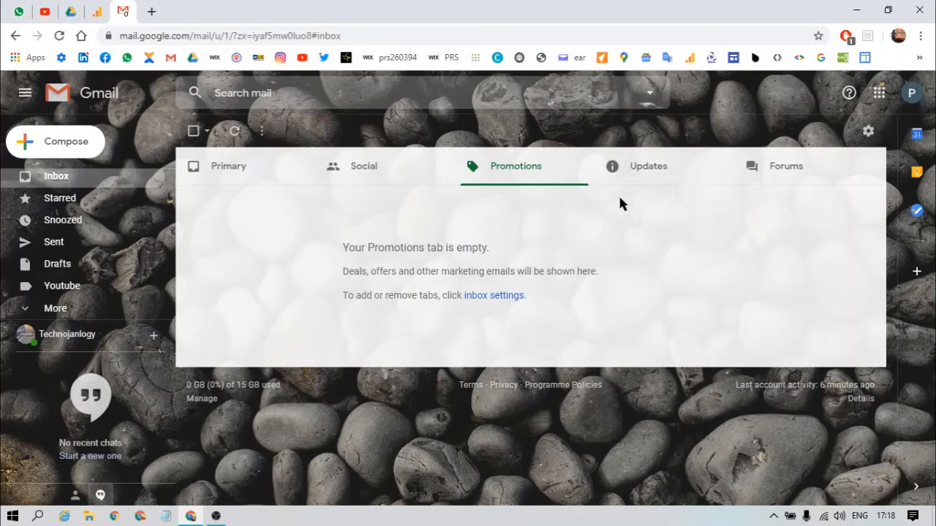
pyautogui.click(646, 180)
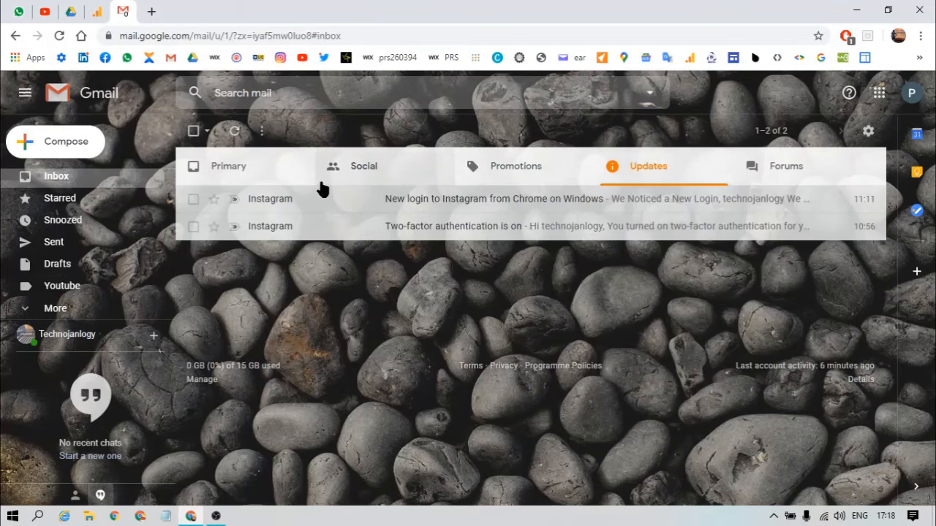
pyautogui.click(213, 201)
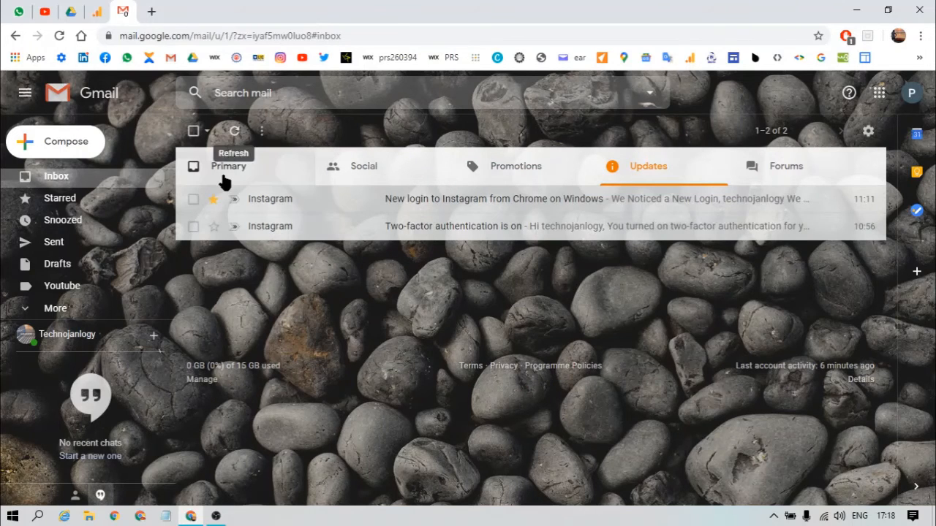
pyautogui.click(225, 181)
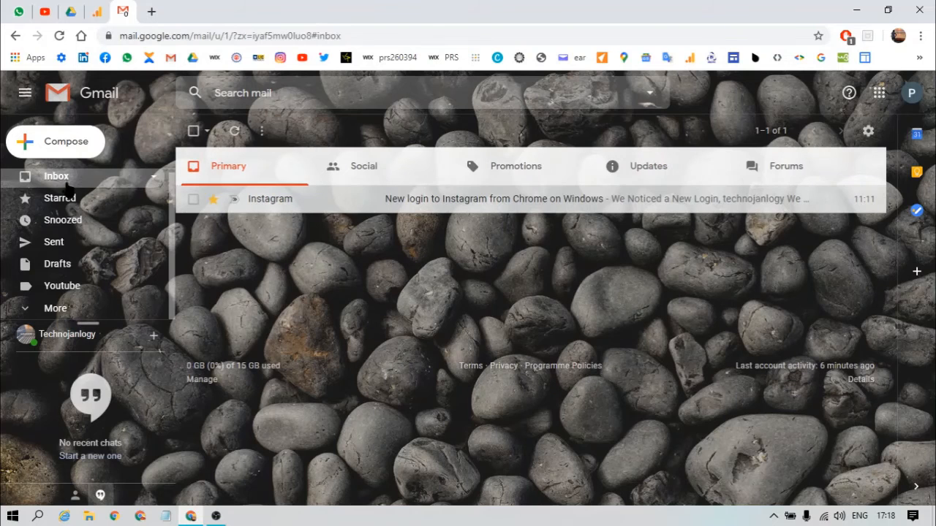
pyautogui.click(60, 208)
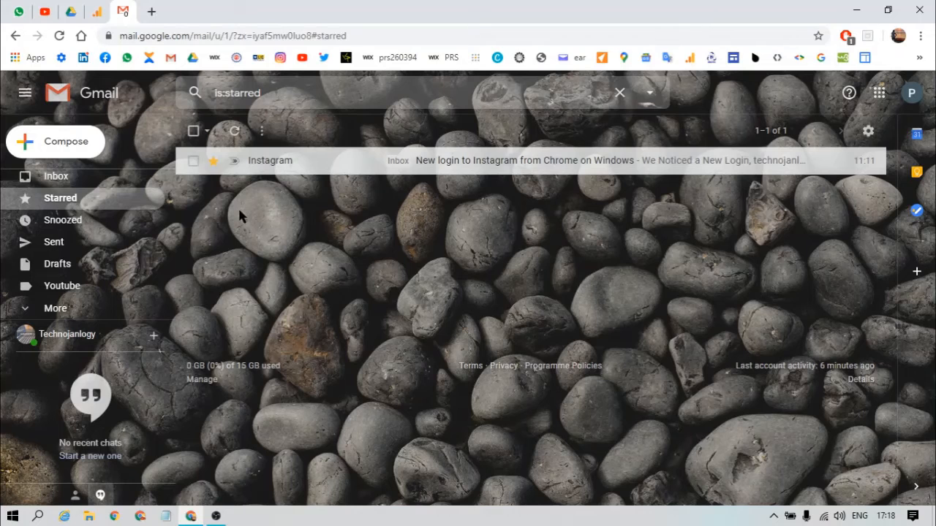
# View the Snoozed and Sent folders and clear the search box
pyautogui.click(78, 231)
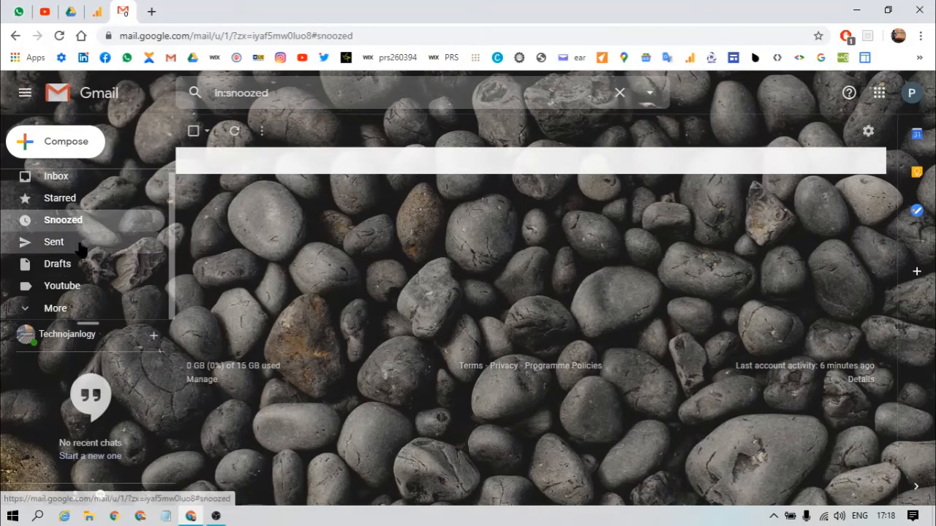
pyautogui.click(80, 247)
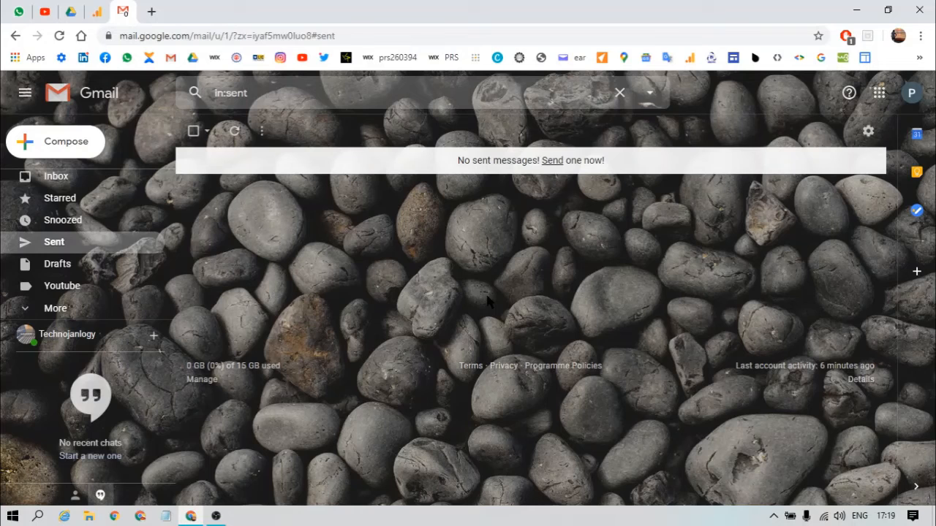
pyautogui.press('super+period')
pyautogui.press('Escape')
pyautogui.click(619, 94)
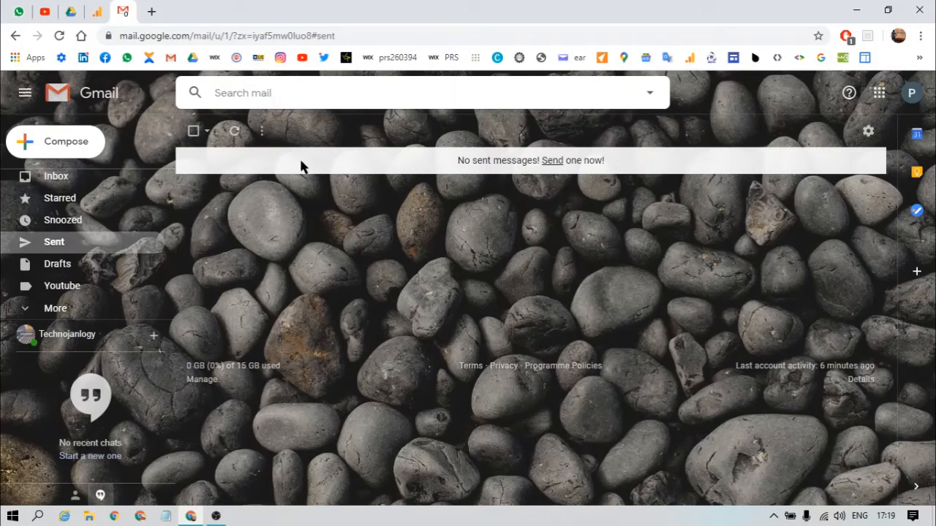
# Expand the full folder list, view the Scheduled and Spam folders, and expand Categories to see its subcategories
pyautogui.click(38, 309)
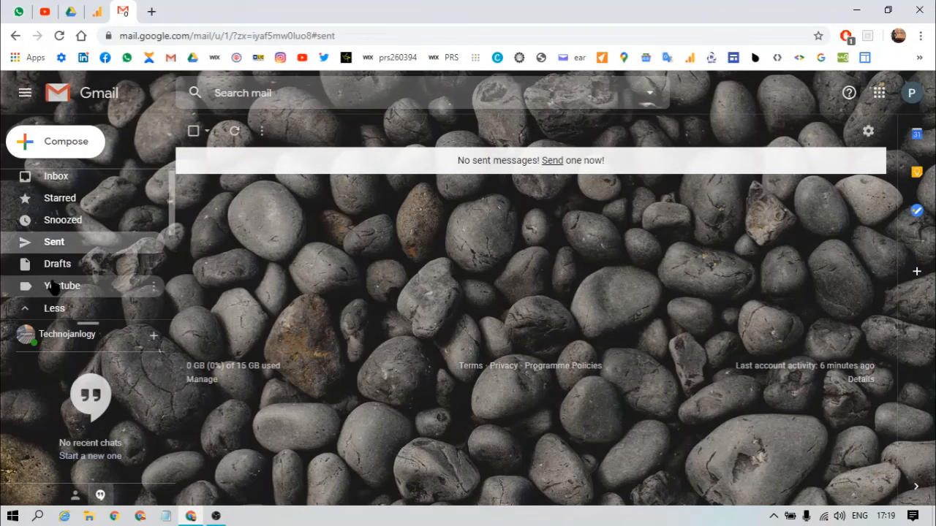
pyautogui.scroll(-3, 53, 286)
pyautogui.scroll(2, 54, 287)
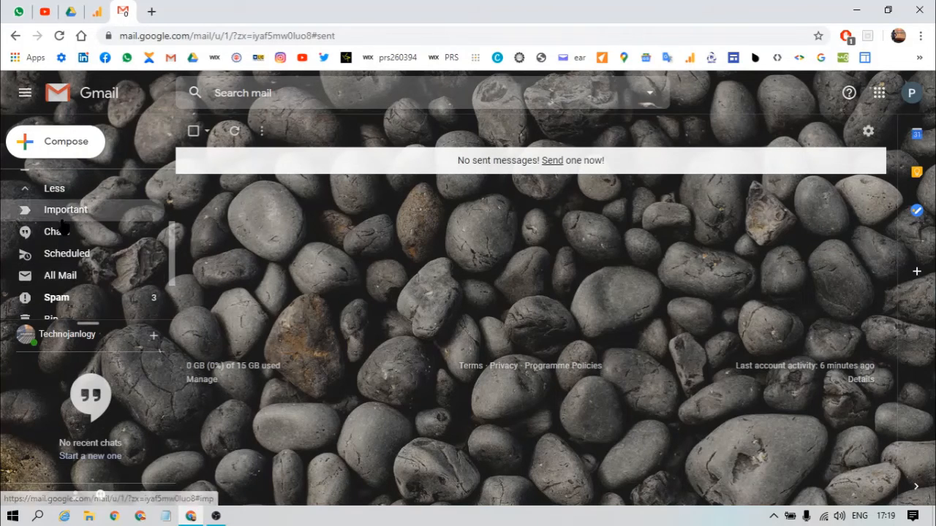
pyautogui.click(73, 256)
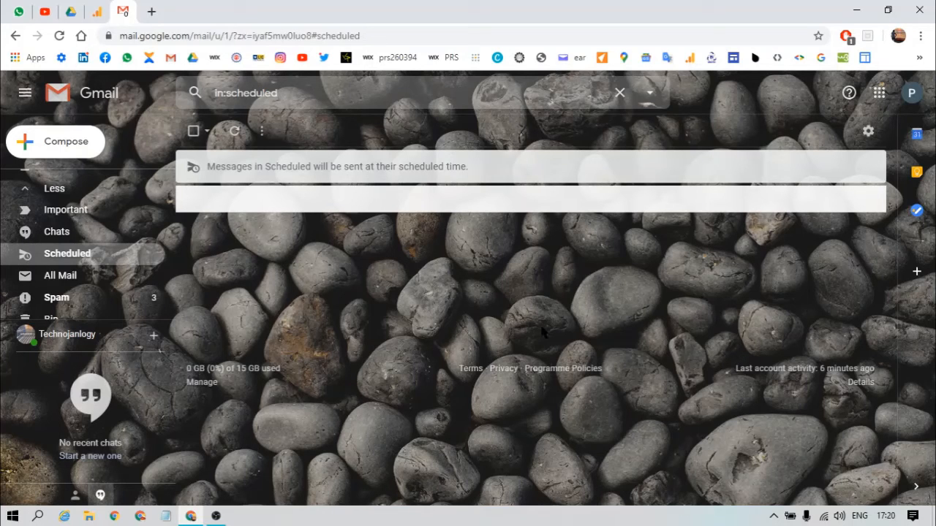
pyautogui.click(99, 305)
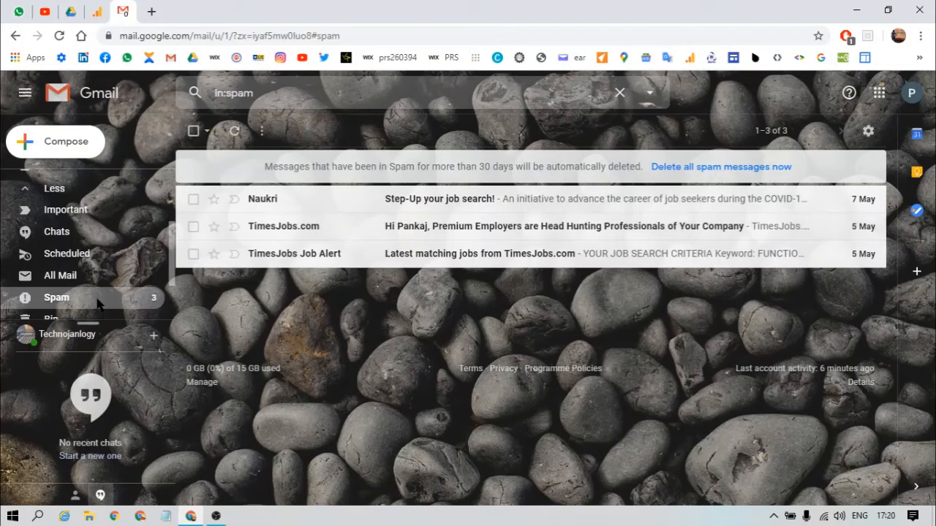
pyautogui.scroll(-1, 98, 304)
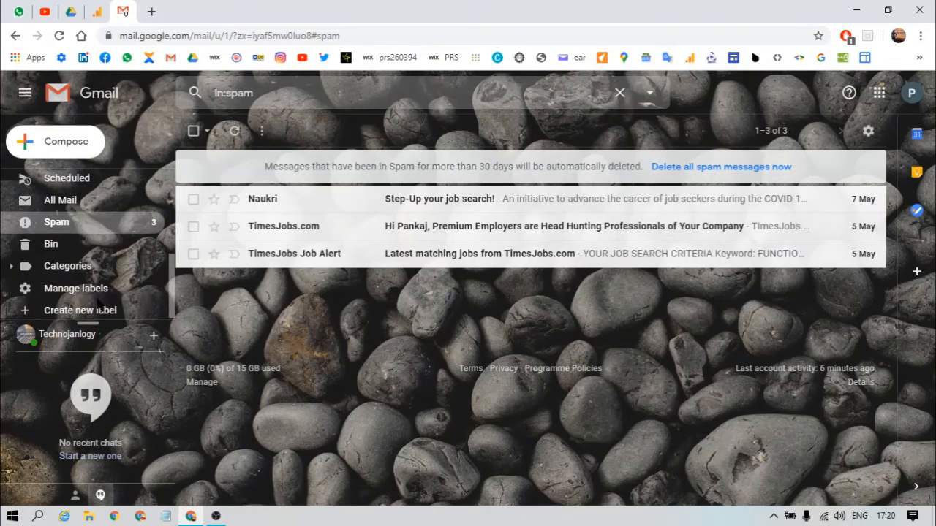
pyautogui.click(66, 264)
pyautogui.scroll(-1, 85, 256)
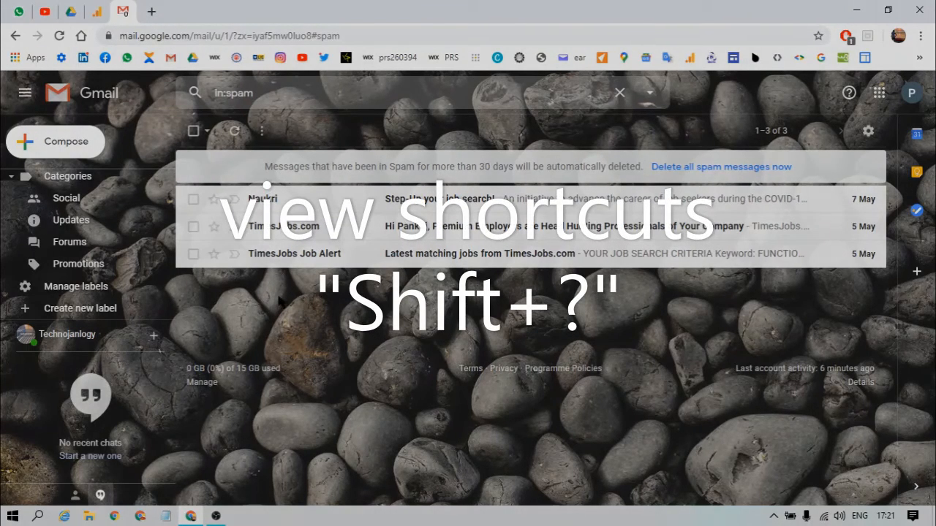
# Reload the mailbox, turn Keyboard shortcuts on in the General settings and save the changes
pyautogui.click(60, 36)
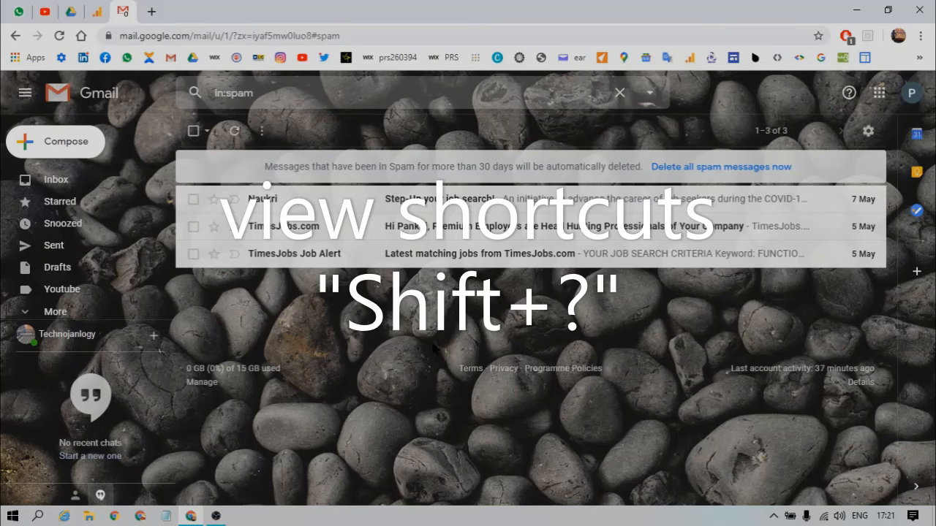
pyautogui.click(867, 131)
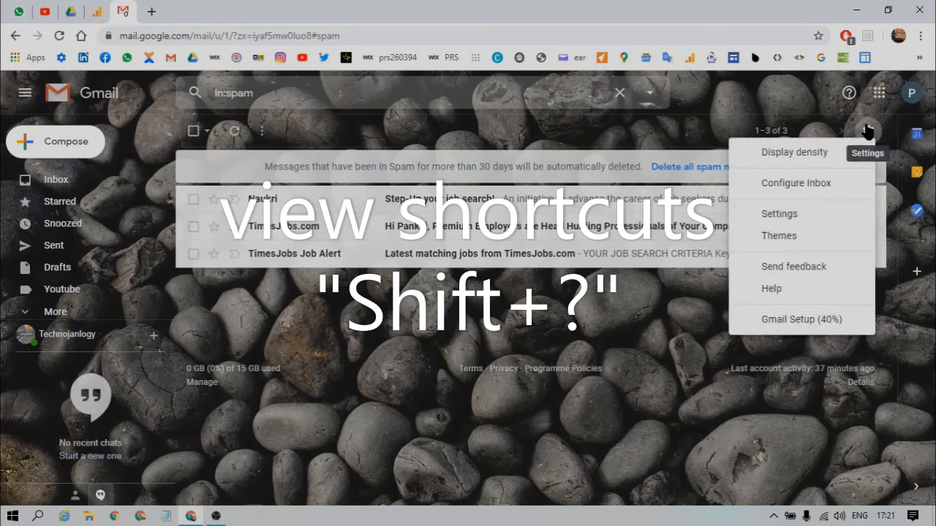
pyautogui.click(779, 214)
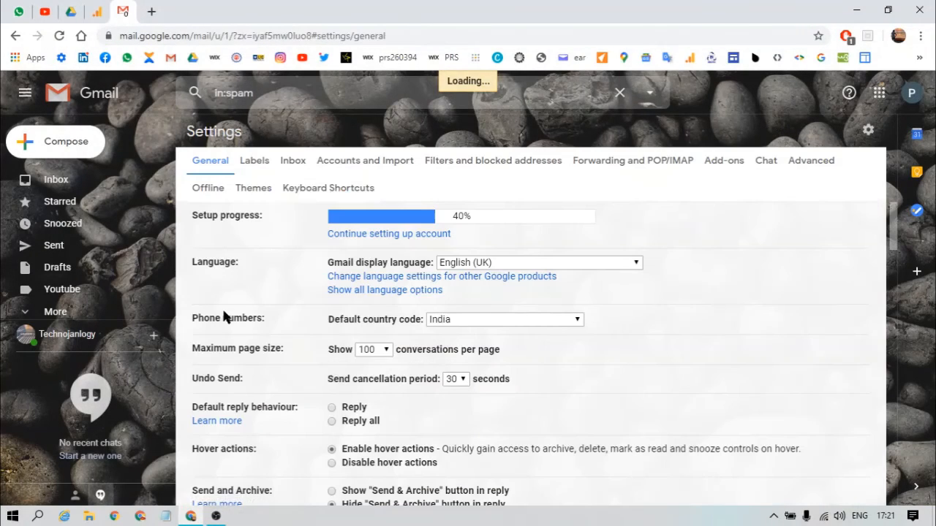
pyautogui.scroll(-10, 344, 325)
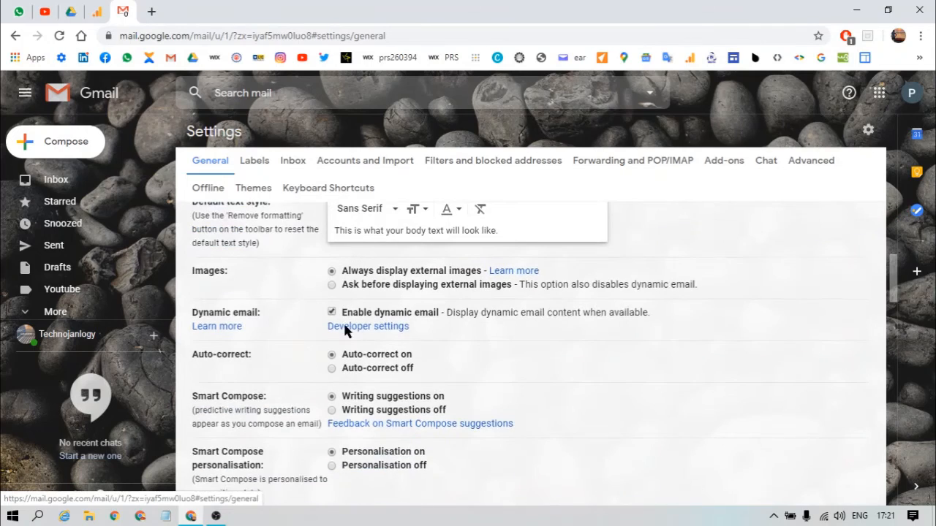
pyautogui.scroll(-10, 347, 333)
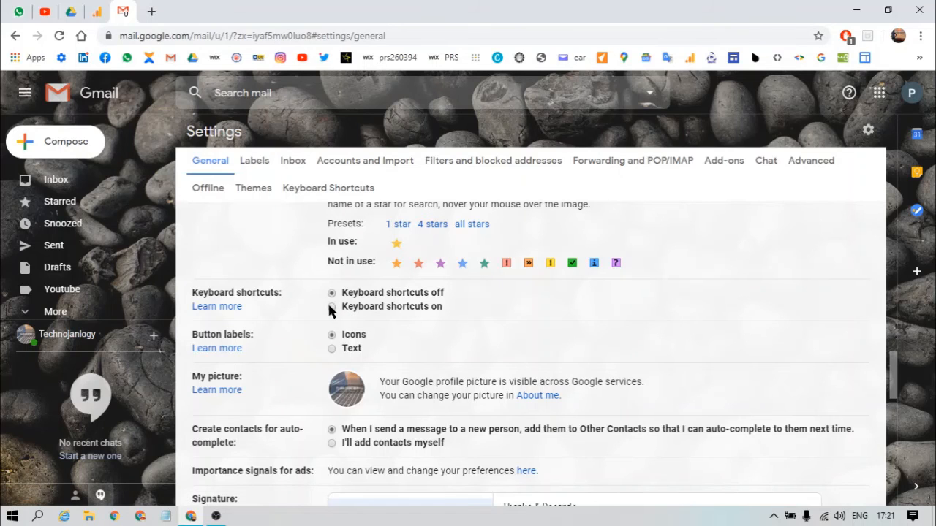
pyautogui.click(331, 307)
pyautogui.scroll(-15, 299, 359)
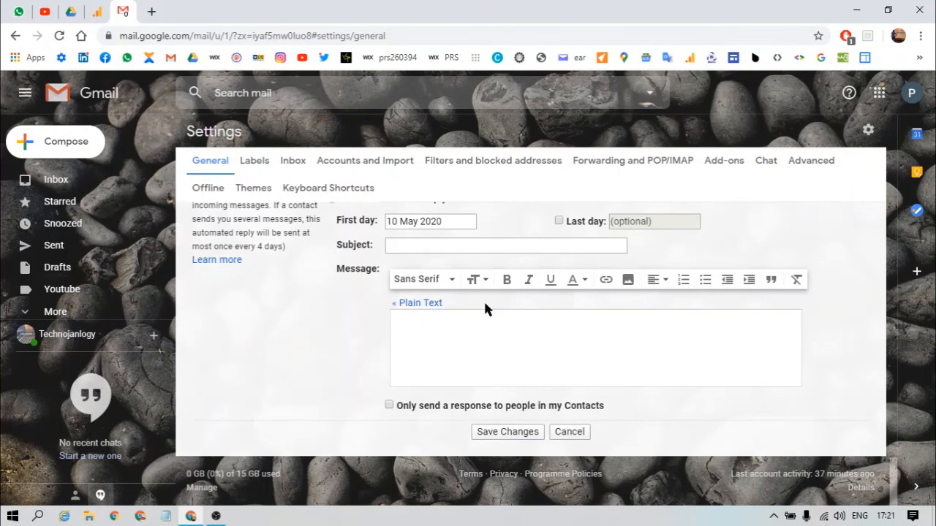
pyautogui.click(503, 432)
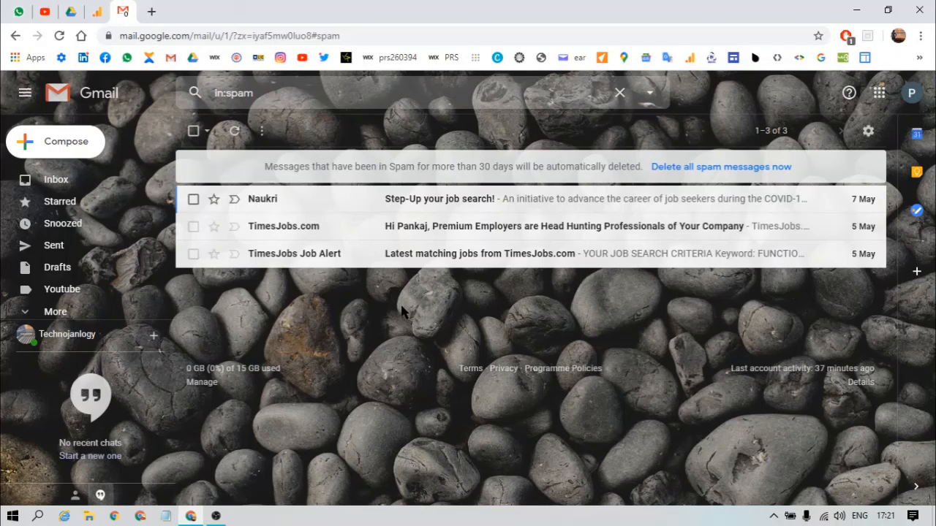
# Test the keyboard shortcuts by opening and closing a blank new message twice and going to the Sent folder
pyautogui.press('c')
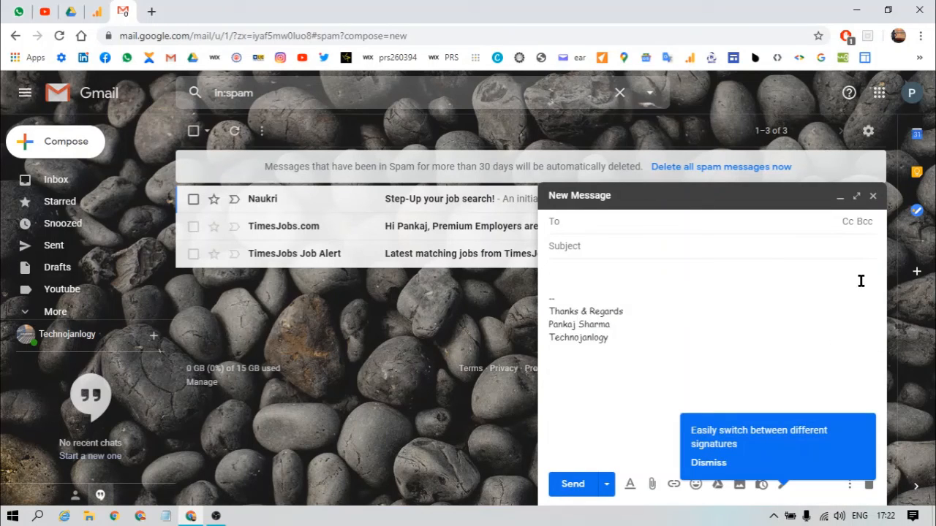
pyautogui.click(873, 196)
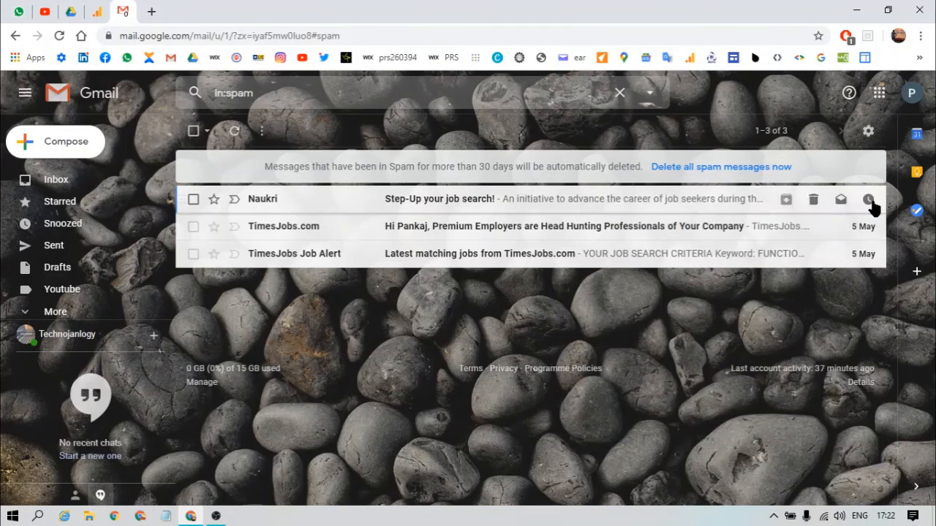
pyautogui.press('c')
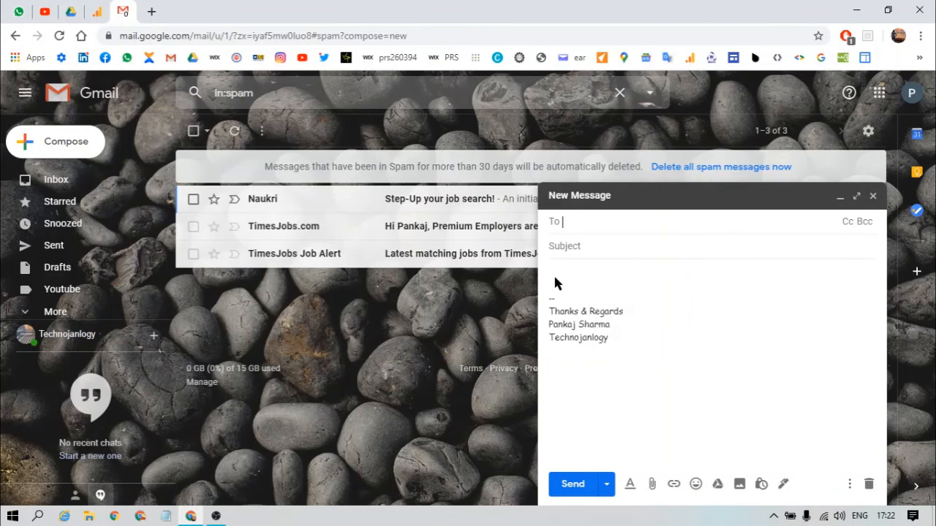
pyautogui.click(881, 199)
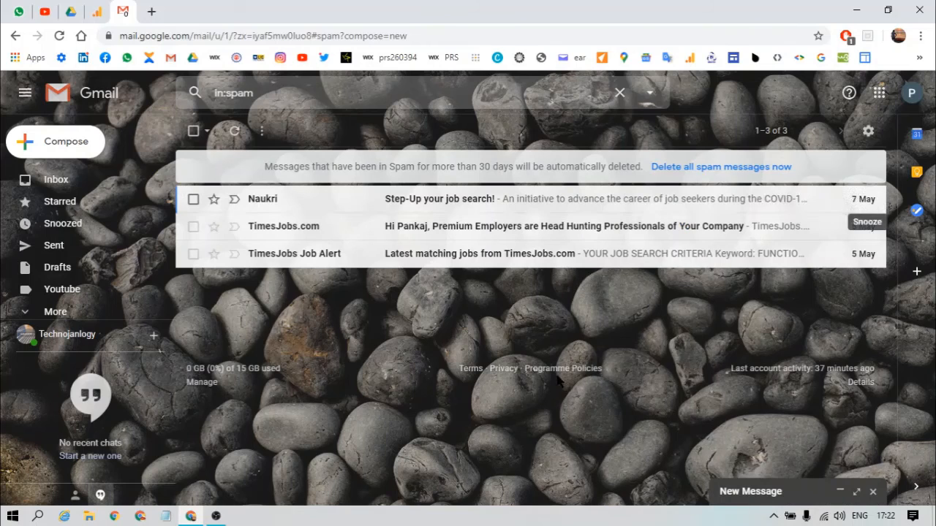
pyautogui.click(874, 490)
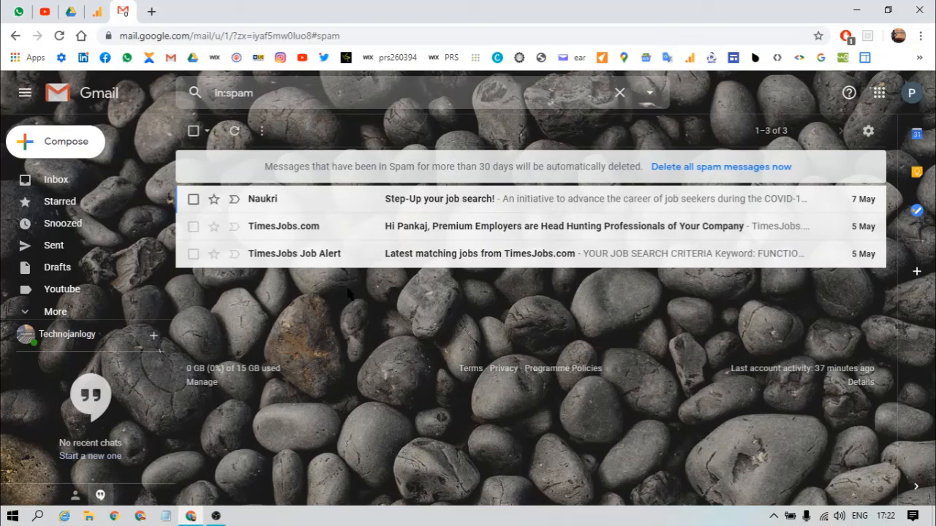
pyautogui.press('g')
pyautogui.press('t')
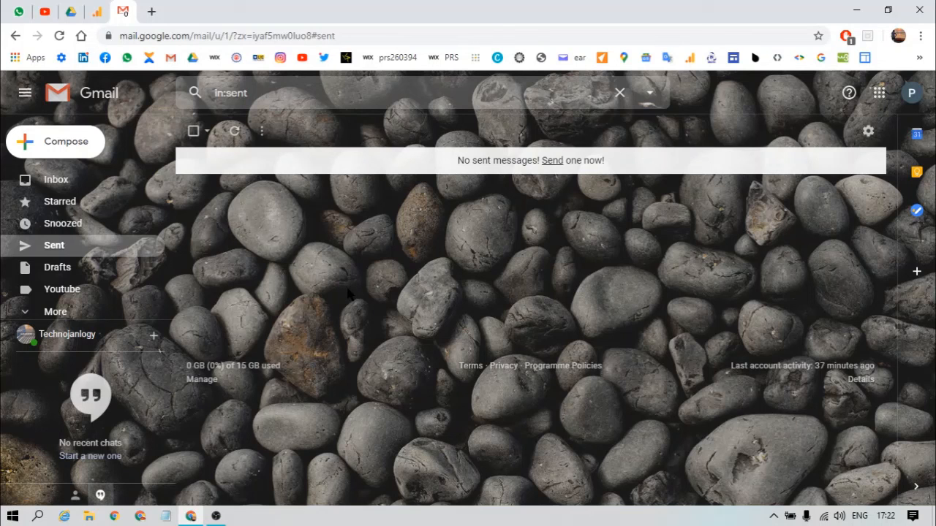
# Test the keyboard shortcuts for going to All Mail and to the Starred folder
pyautogui.press('g')
pyautogui.press('a')
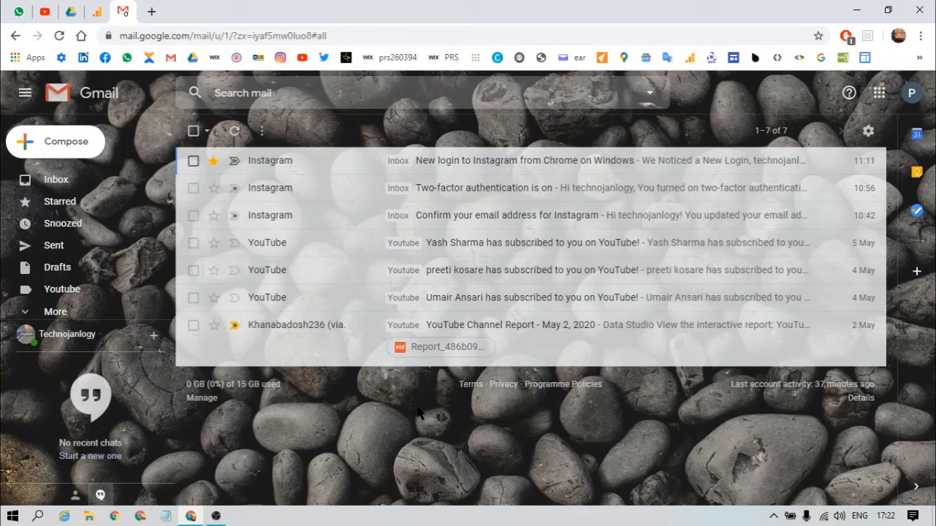
pyautogui.press('g')
pyautogui.press('s')
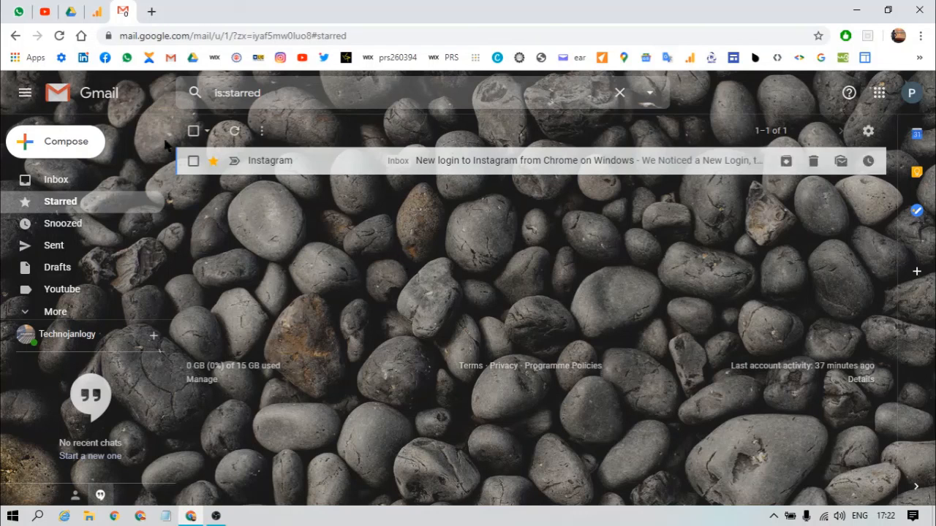
# Return to the inbox and view its Social, Promotions, Updates and Forums categories in turn
pyautogui.click(83, 95)
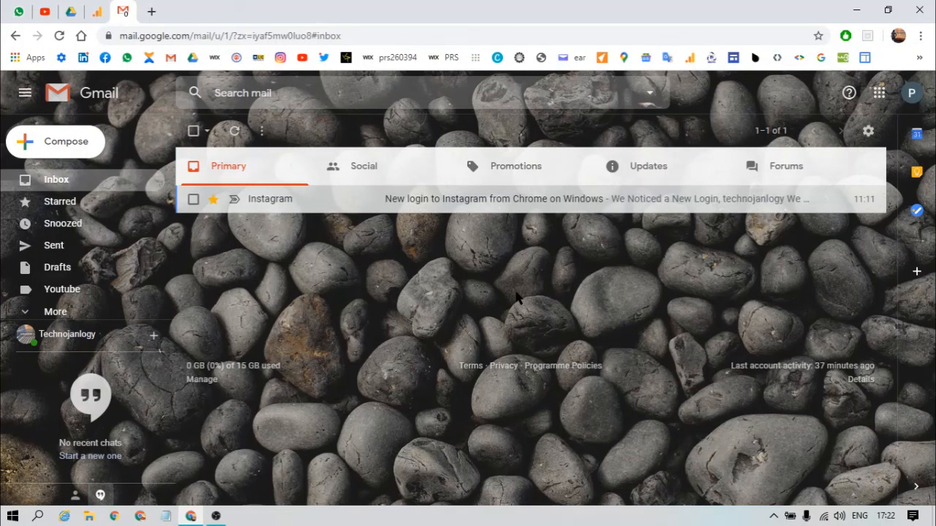
pyautogui.click(364, 168)
pyautogui.click(537, 168)
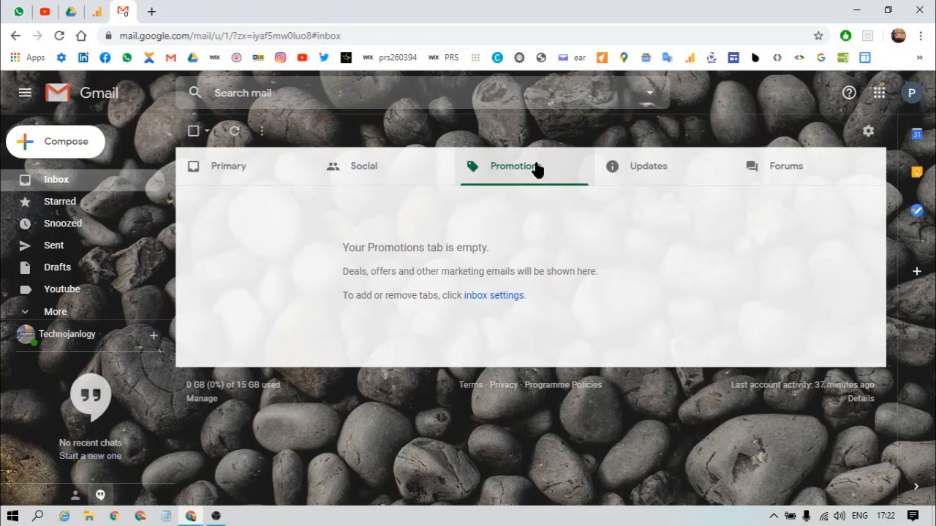
pyautogui.click(673, 172)
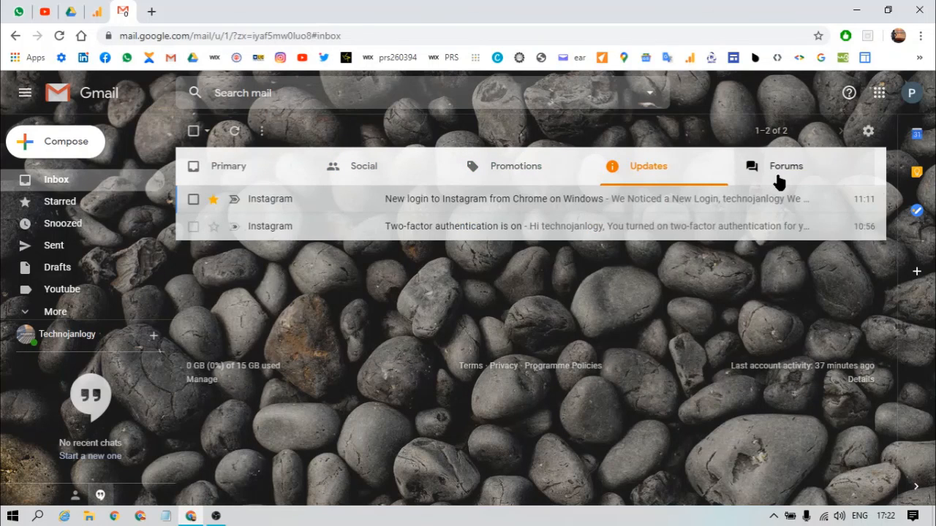
pyautogui.click(779, 181)
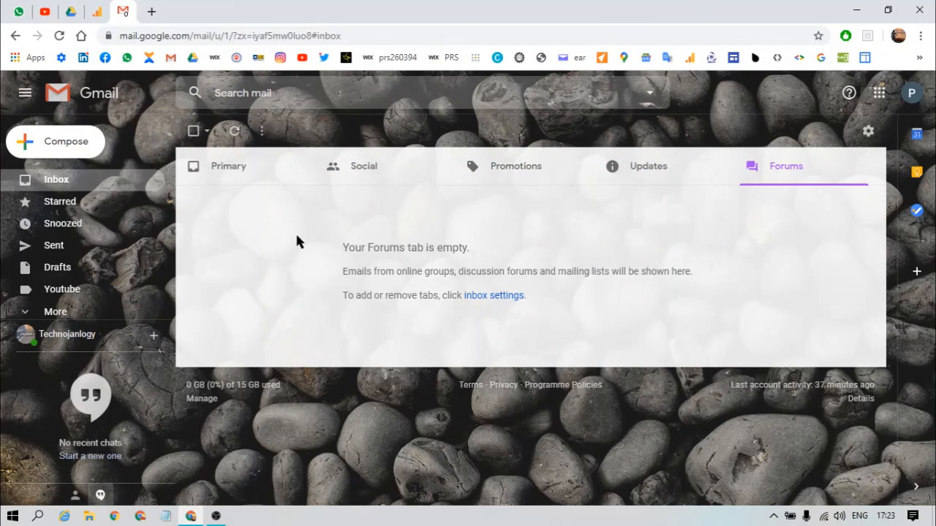